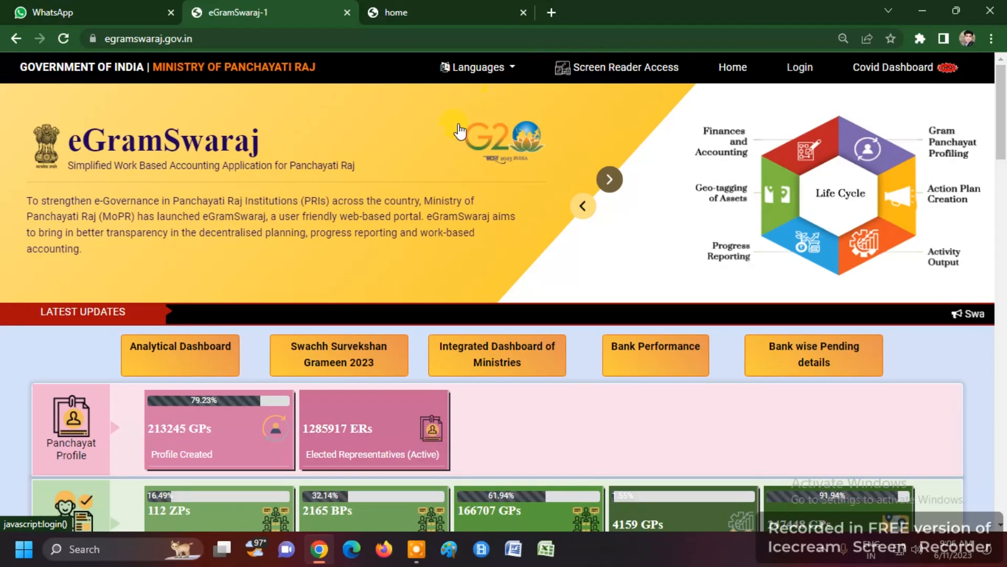
Log in to the portal with the prefilled account credentials, entering the displayed captcha characters
{"action": "left_click", "coordinate": [433, 136]}
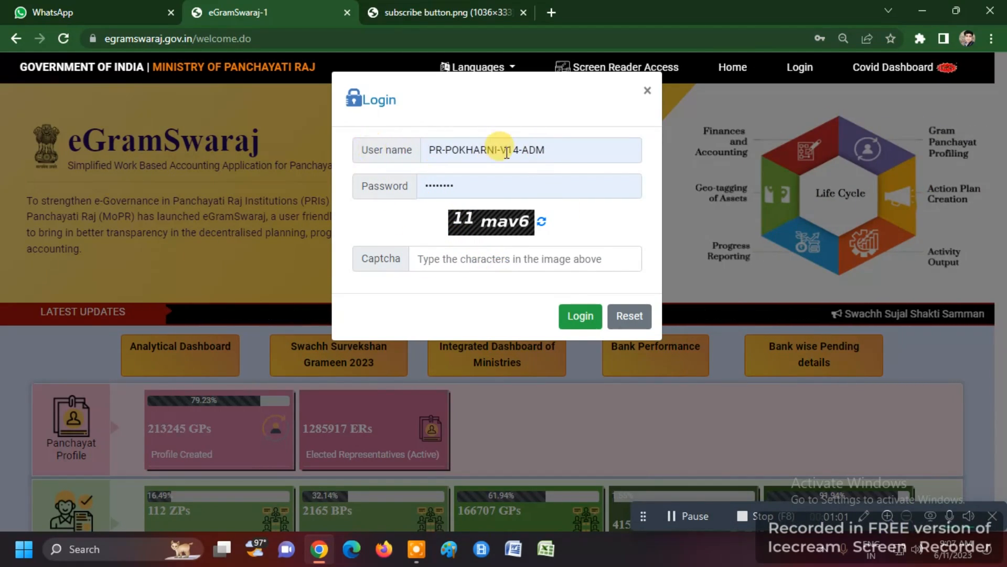
{"action": "left_click", "coordinate": [493, 250]}
{"action": "type", "text": "11mav6"}
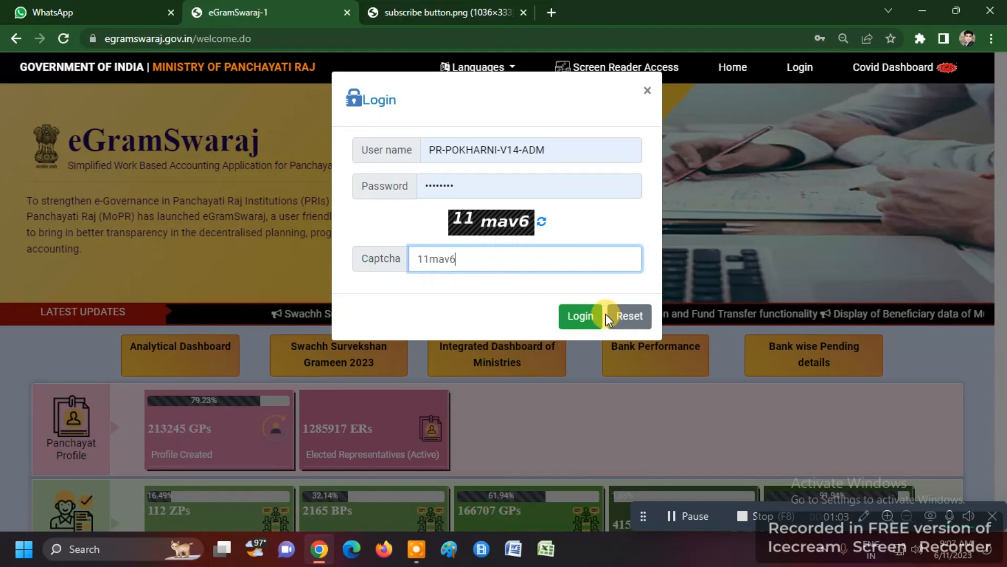
{"action": "left_click", "coordinate": [585, 318]}
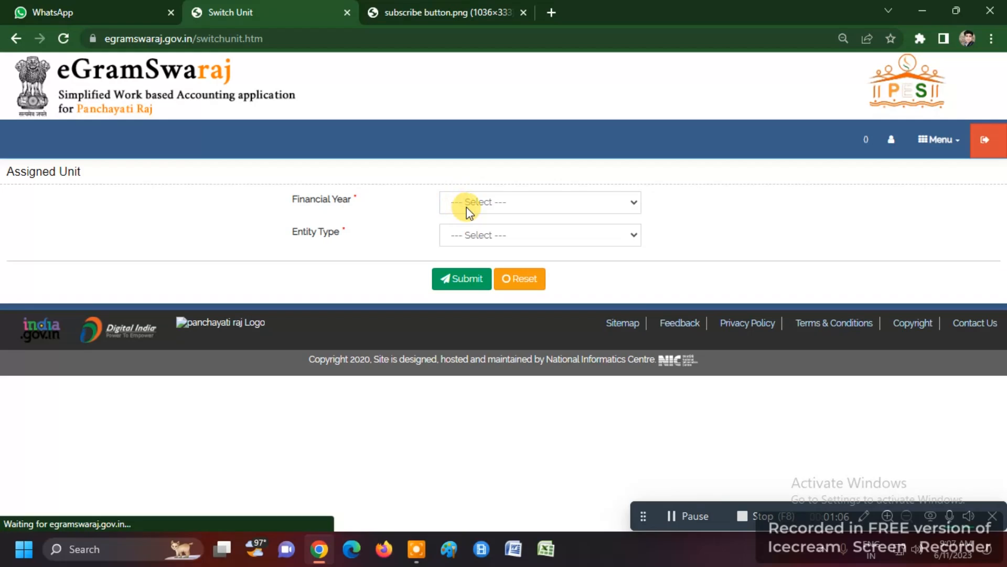
Choose financial year 2023-2024 for the assigned unit, dismiss the alert, and submit the Gram Panchayat unit POKHARNI
{"action": "left_click", "coordinate": [467, 205]}
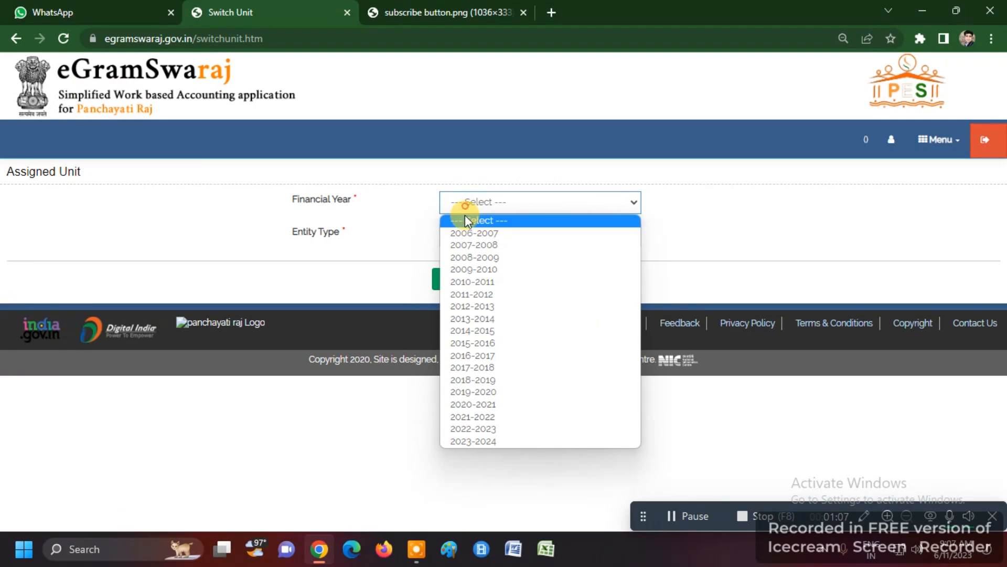
{"action": "left_click", "coordinate": [486, 443]}
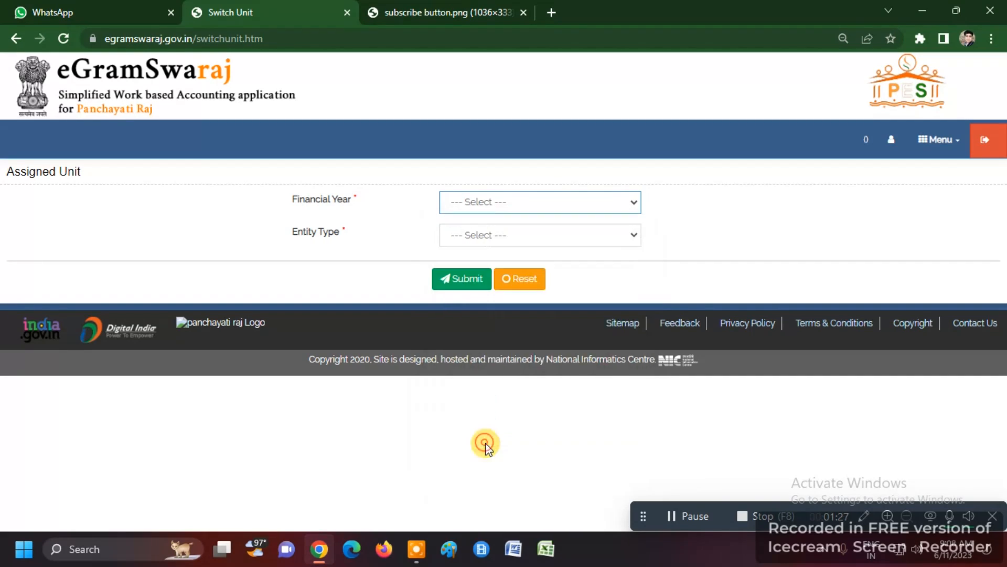
{"action": "triple_click", "coordinate": [379, 94]}
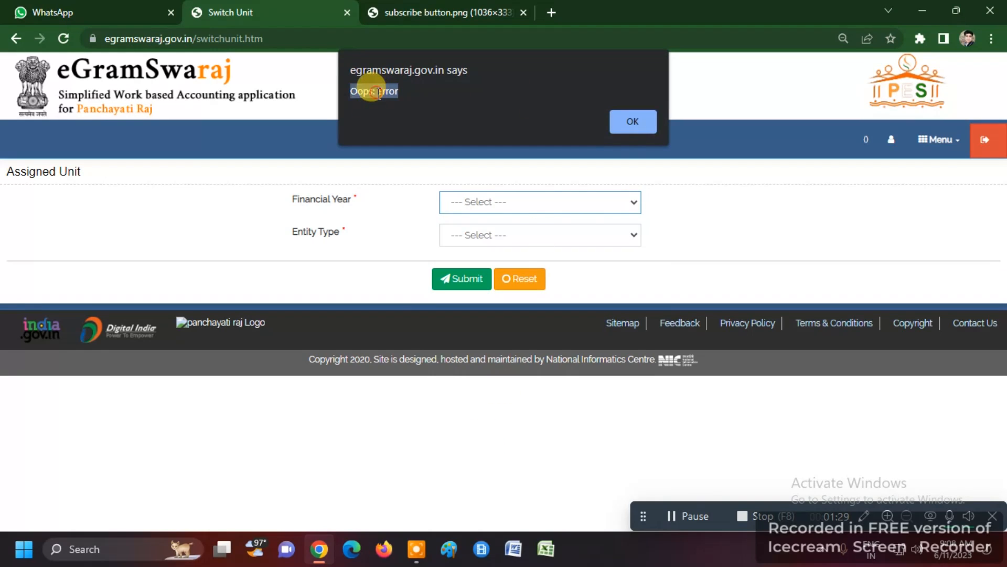
{"action": "left_click", "coordinate": [378, 94]}
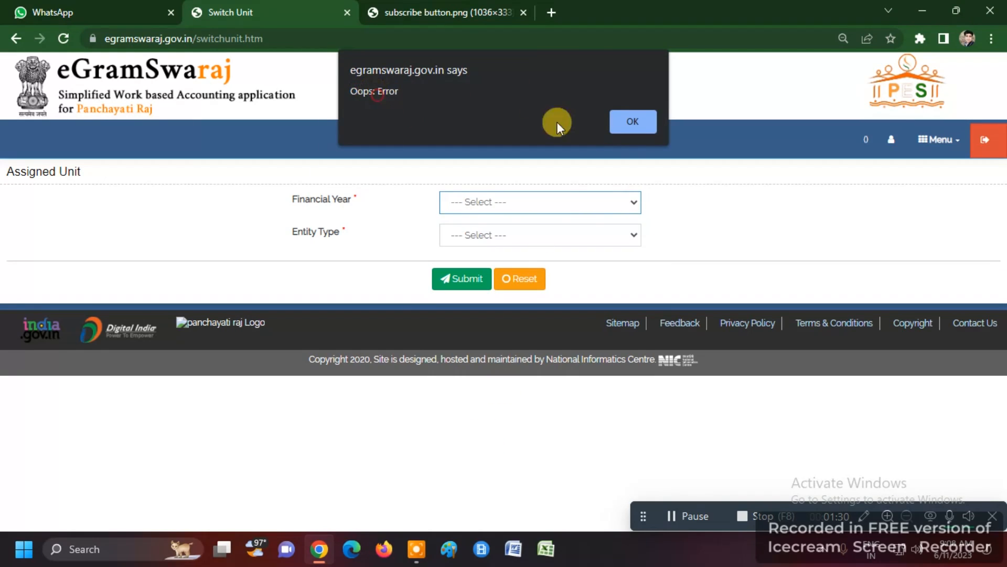
{"action": "left_click", "coordinate": [641, 121]}
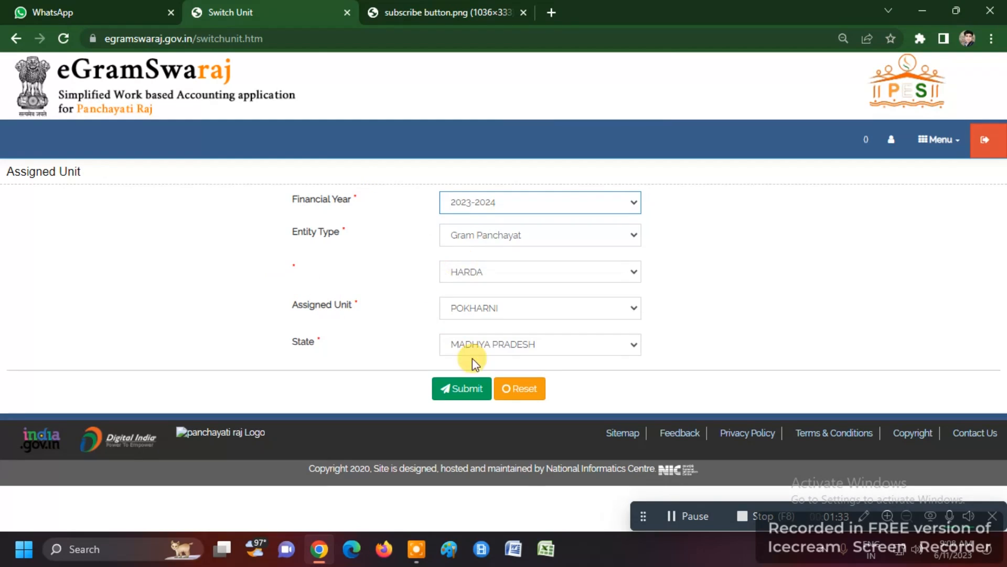
{"action": "left_click", "coordinate": [461, 395]}
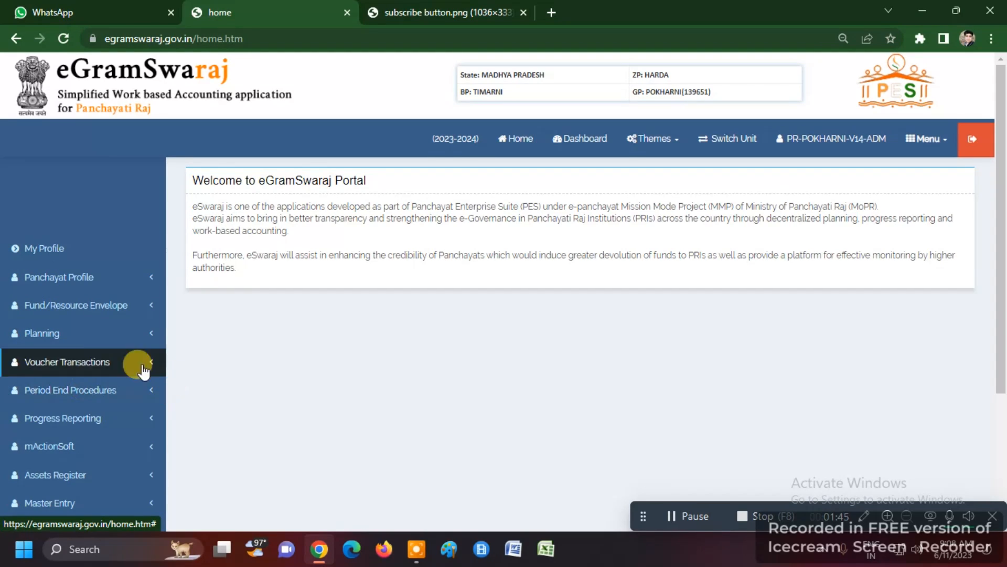
Open the Register Technical Sanction form in the Progress Reporting section
{"action": "scroll", "coordinate": [310, 233], "scroll_direction": "down", "scroll_amount": 2}
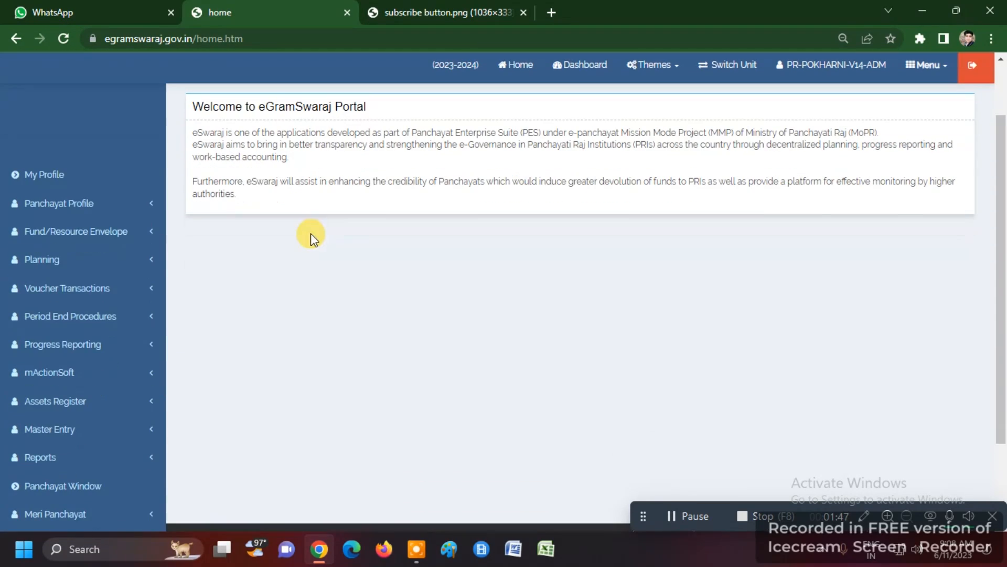
{"action": "scroll", "coordinate": [290, 317], "scroll_direction": "down", "scroll_amount": 2}
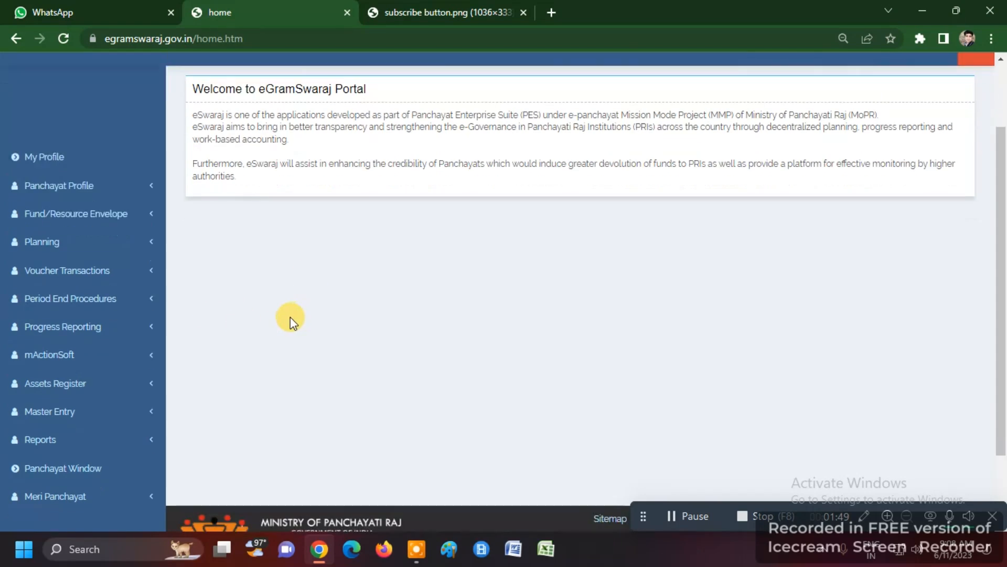
{"action": "left_click", "coordinate": [55, 239]}
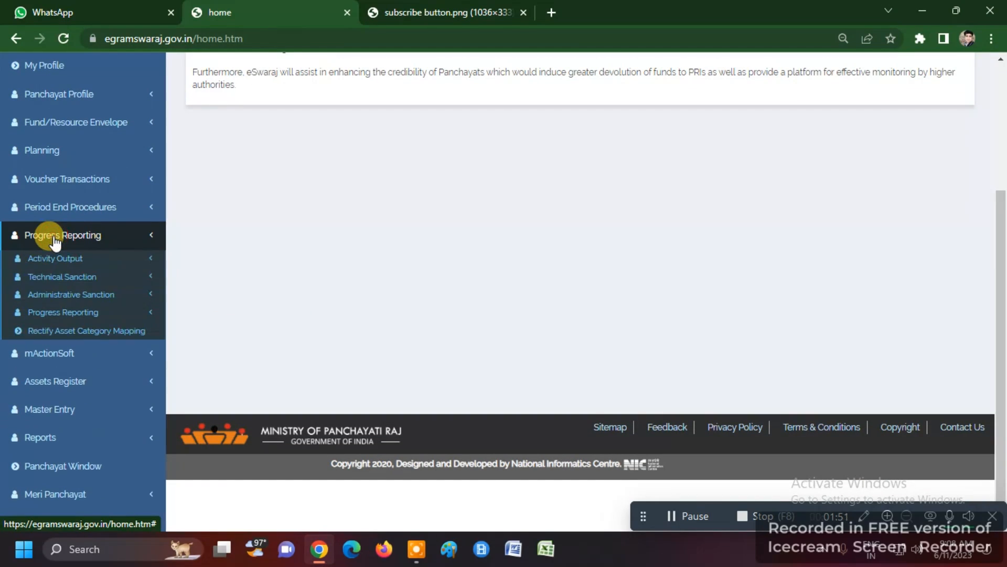
{"action": "left_click", "coordinate": [58, 278]}
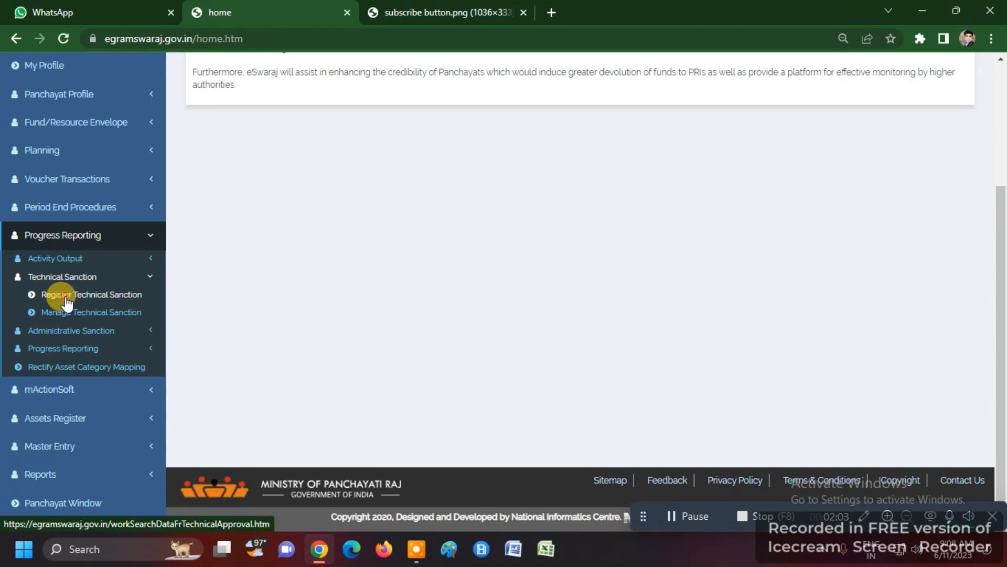
{"action": "left_click", "coordinate": [66, 297]}
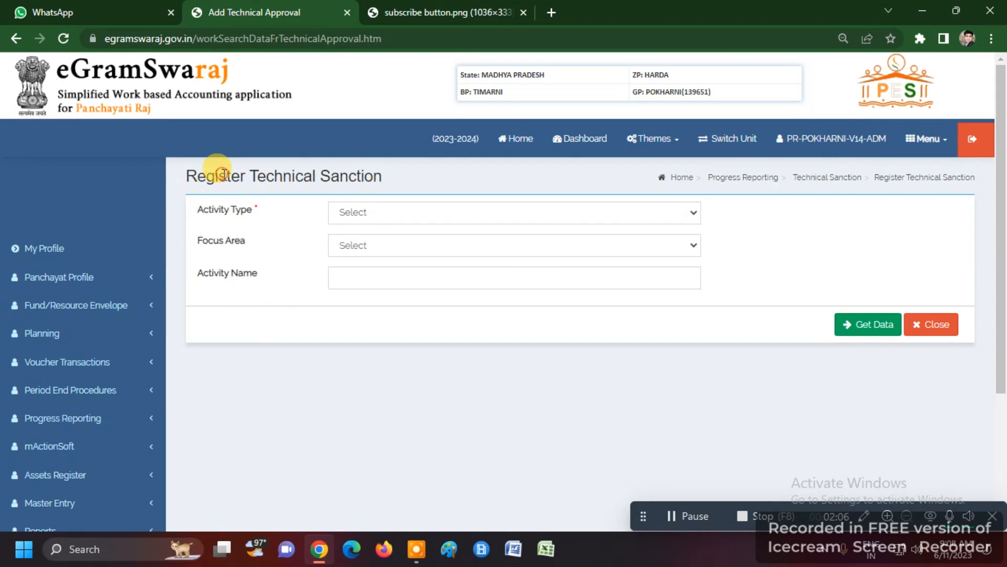
Set the Activity Type to Public Works and retrieve the activities for technical sanction
{"action": "triple_click", "coordinate": [223, 175]}
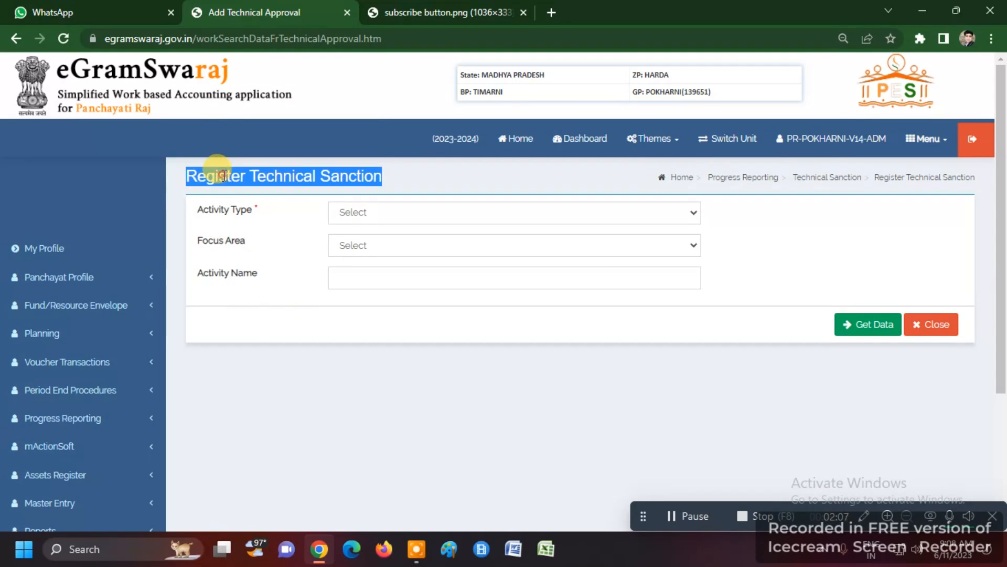
{"action": "triple_click", "coordinate": [226, 211]}
{"action": "left_click", "coordinate": [347, 210]}
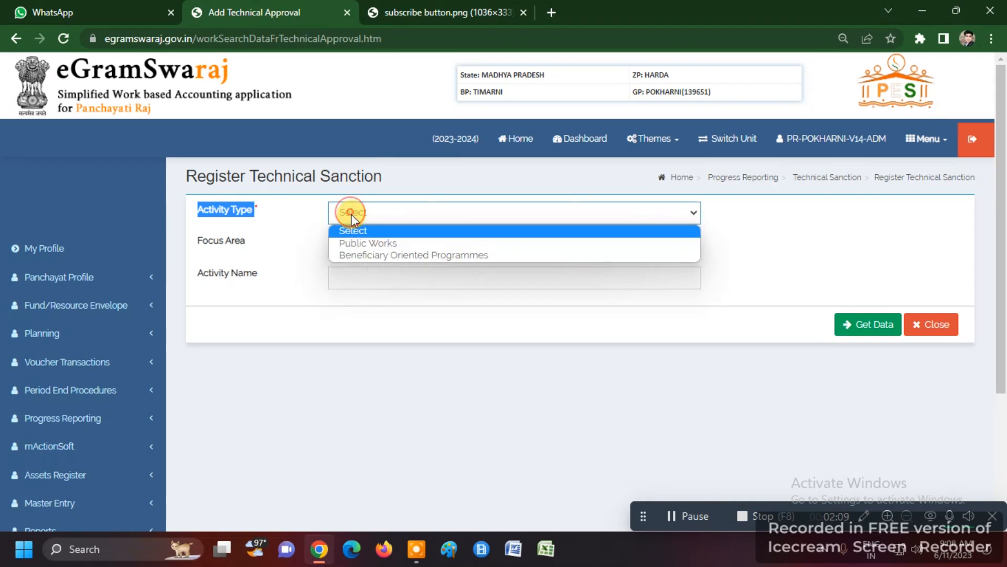
{"action": "left_click", "coordinate": [352, 243]}
{"action": "left_click", "coordinate": [294, 353]}
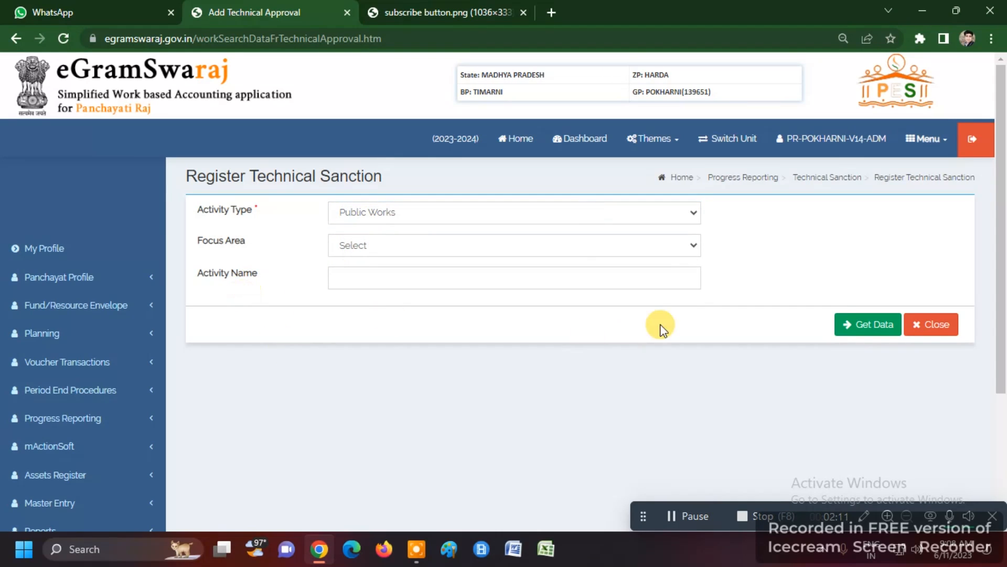
{"action": "left_click", "coordinate": [840, 325]}
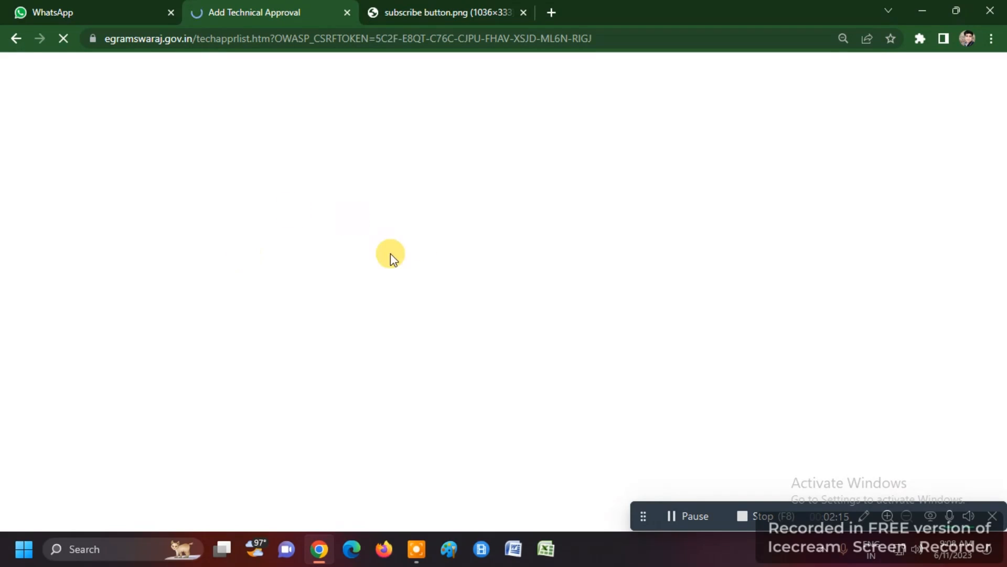
Examine the activity names listed across the three pages of technical sanction results
{"action": "scroll", "coordinate": [400, 308], "scroll_direction": "down", "scroll_amount": 4}
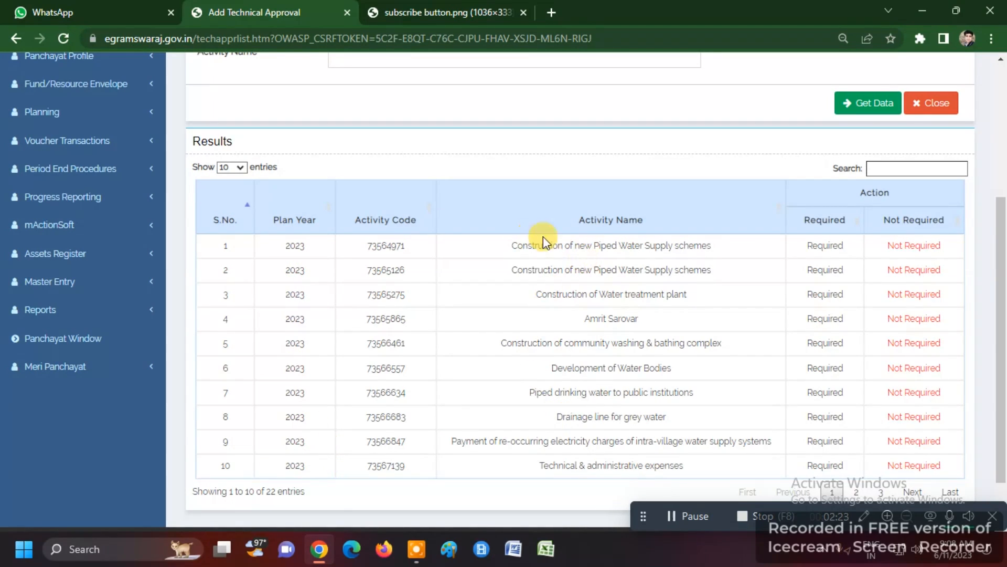
{"action": "triple_click", "coordinate": [618, 251]}
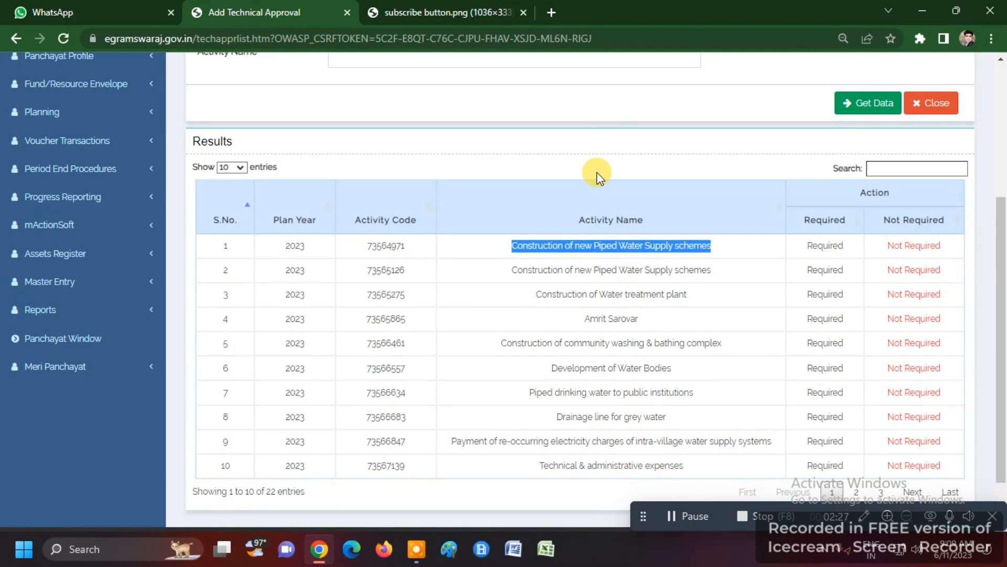
{"action": "triple_click", "coordinate": [552, 269]}
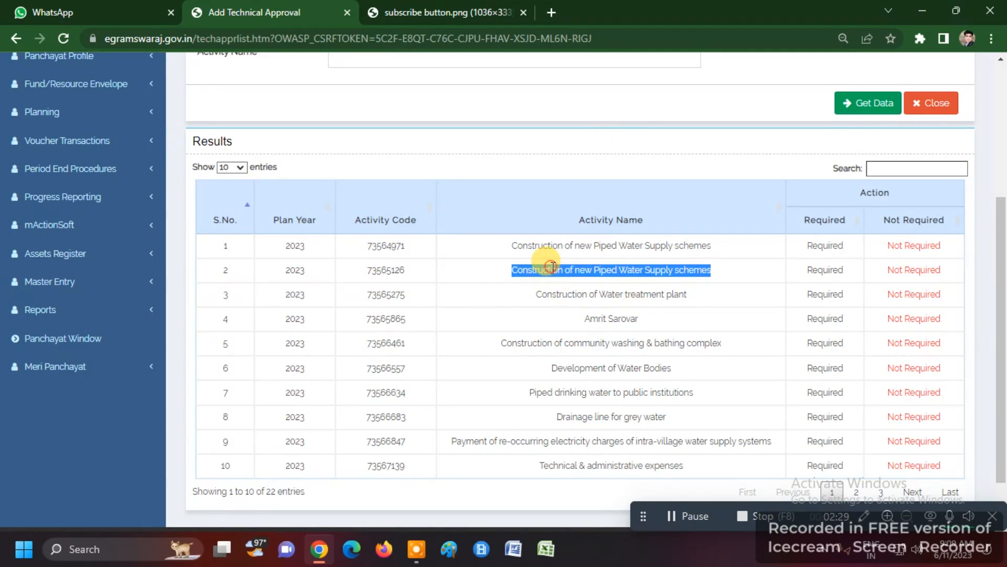
{"action": "triple_click", "coordinate": [557, 293]}
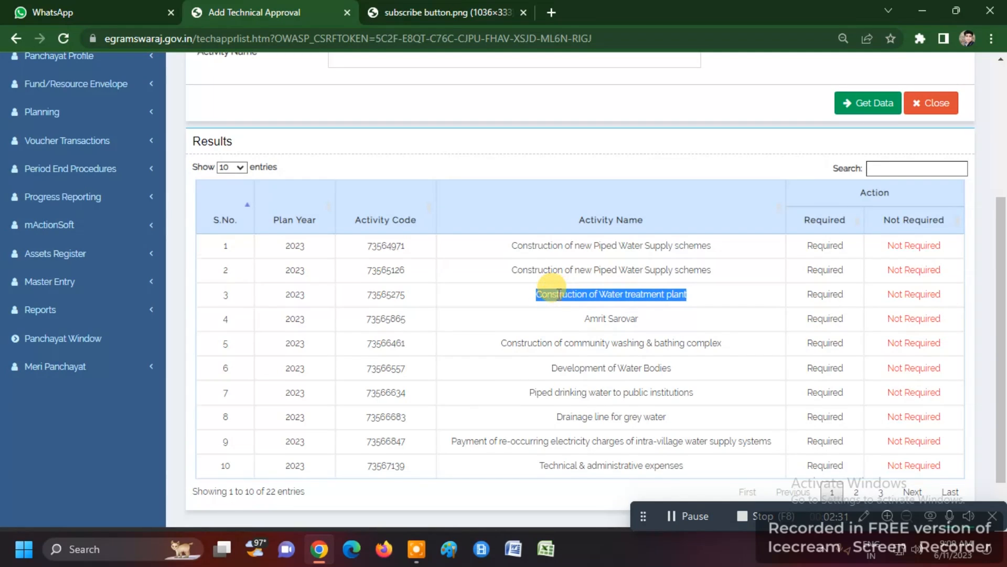
{"action": "scroll", "coordinate": [558, 296], "scroll_direction": "down", "scroll_amount": 2}
{"action": "left_click", "coordinate": [856, 434]}
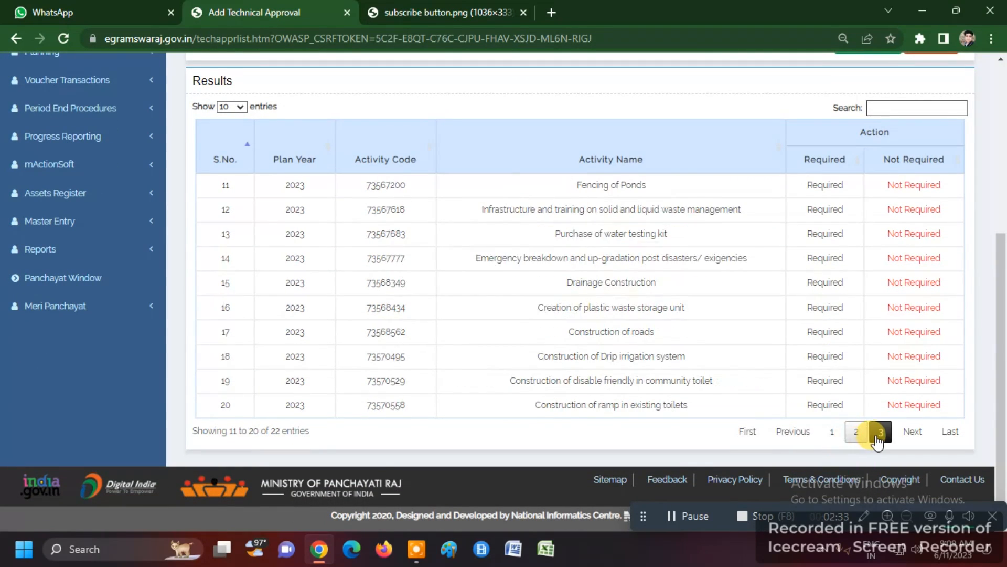
{"action": "left_click", "coordinate": [881, 432]}
Mark technical sanction as required for the Drainage Construction activity on results page 2 and confirm adding its details
{"action": "left_click", "coordinate": [854, 337]}
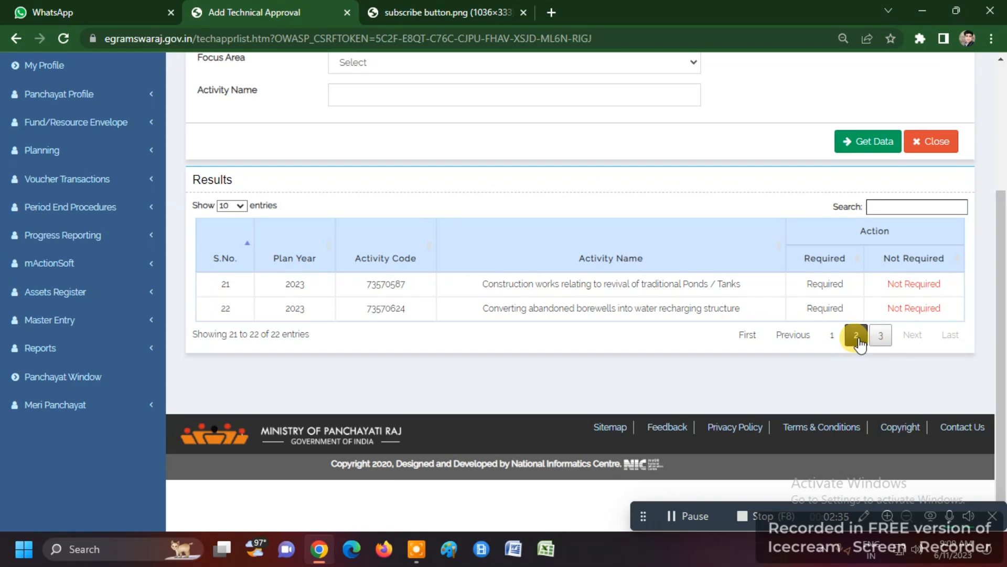
{"action": "scroll", "coordinate": [837, 391], "scroll_direction": "down", "scroll_amount": 2}
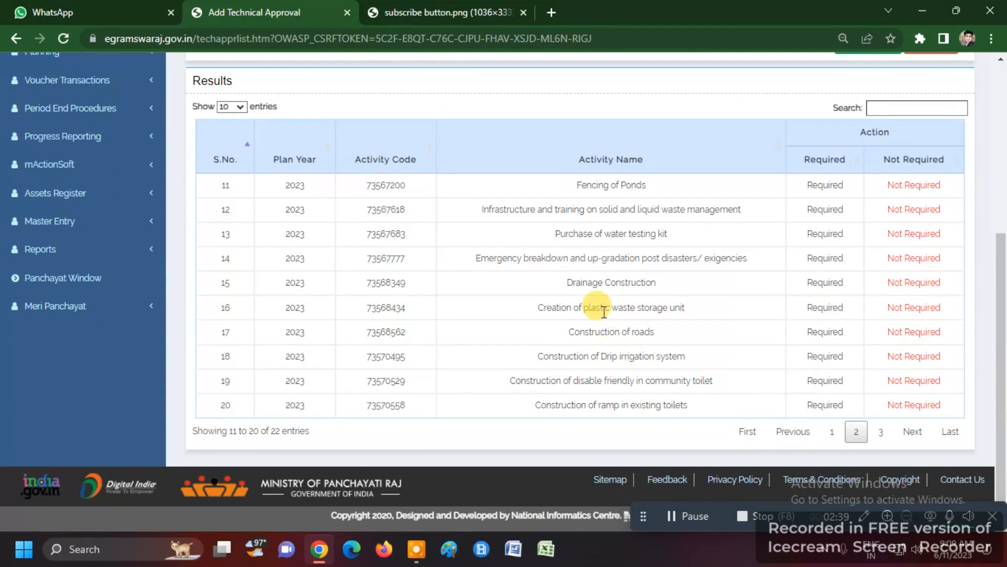
{"action": "triple_click", "coordinate": [588, 284]}
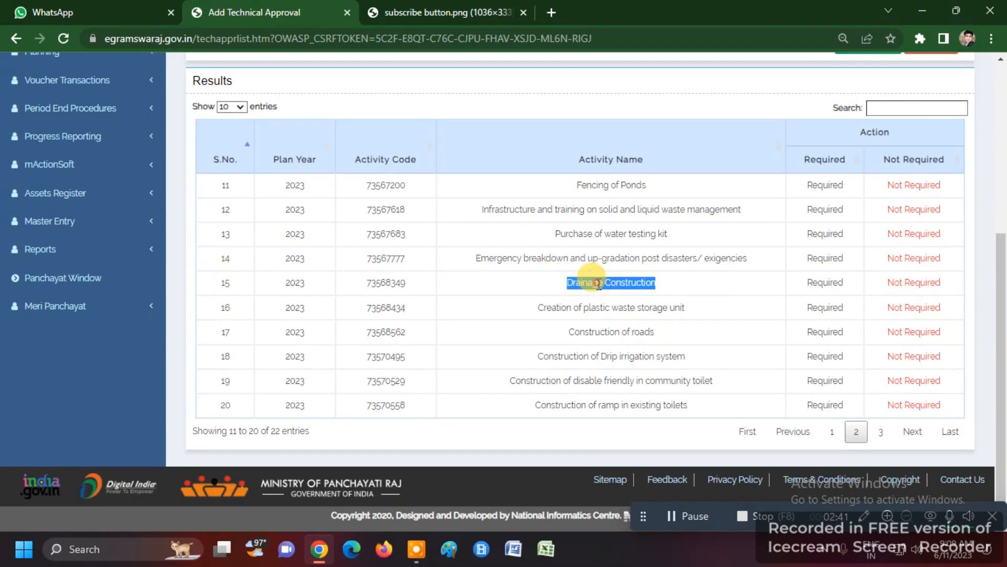
{"action": "left_click", "coordinate": [827, 283]}
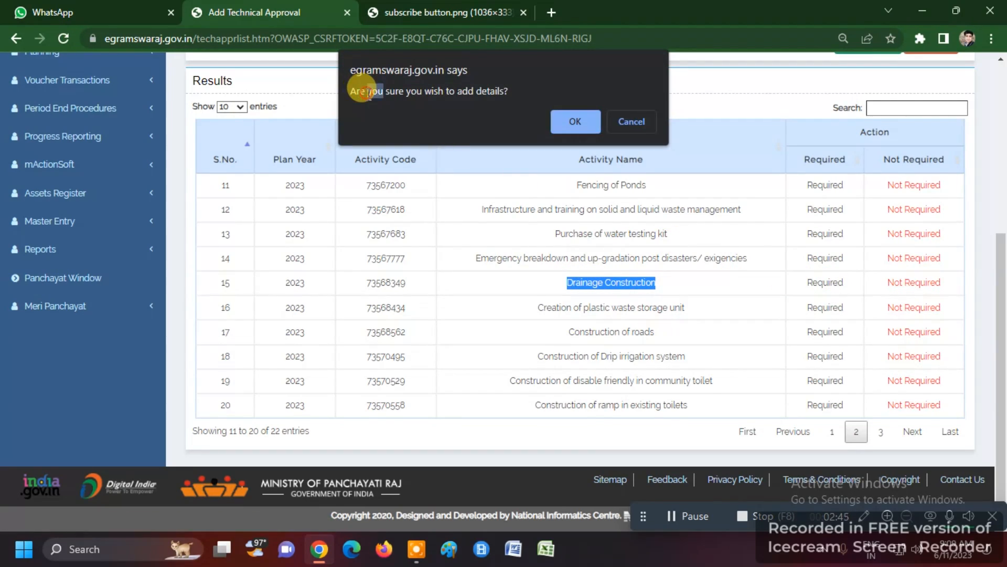
{"action": "triple_click", "coordinate": [362, 91]}
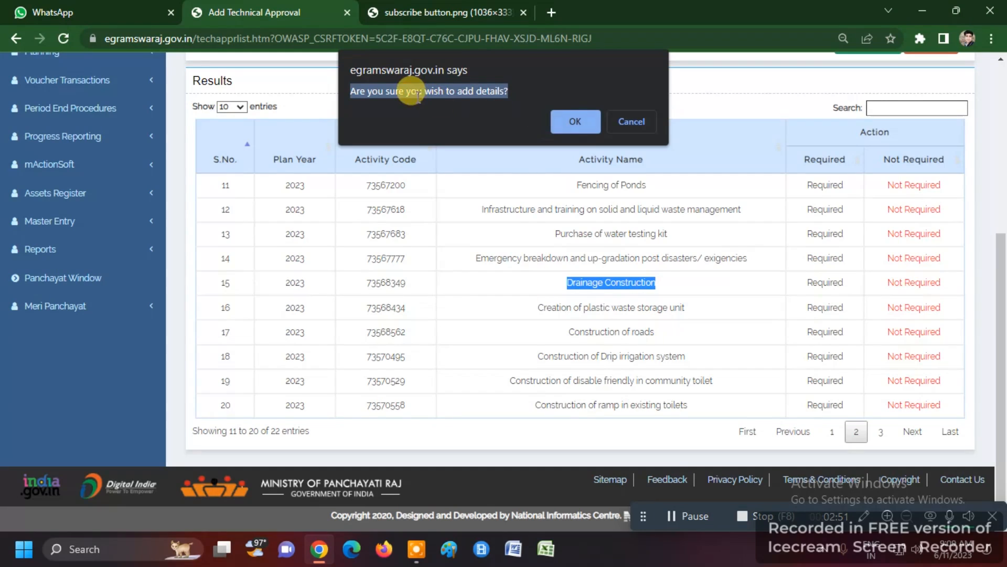
{"action": "left_click", "coordinate": [575, 124]}
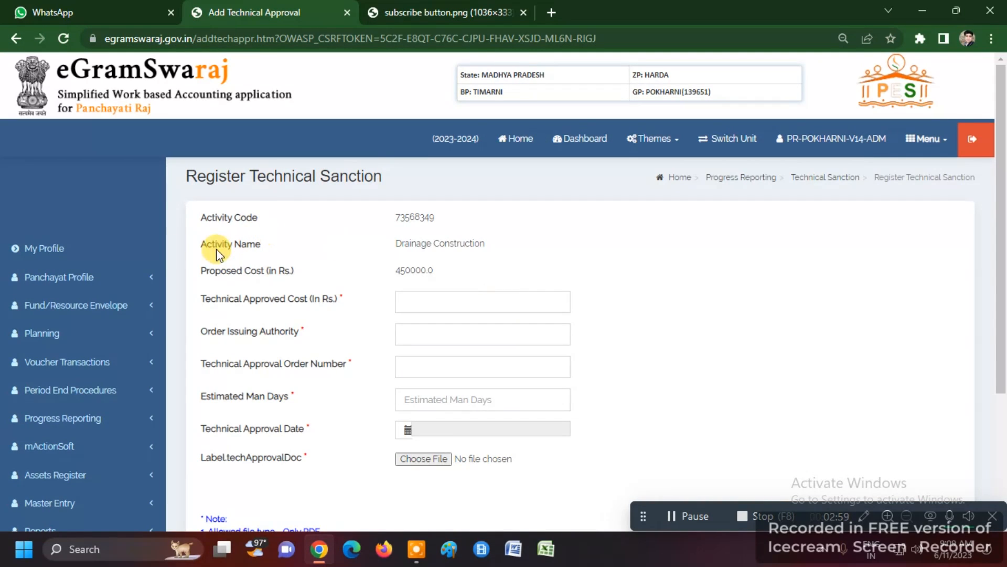
Check the Drainage Construction activity's code, name and proposed cost, and set its Technical Approved Cost to 540000 rupees
{"action": "double_click", "coordinate": [219, 223]}
{"action": "double_click", "coordinate": [417, 219]}
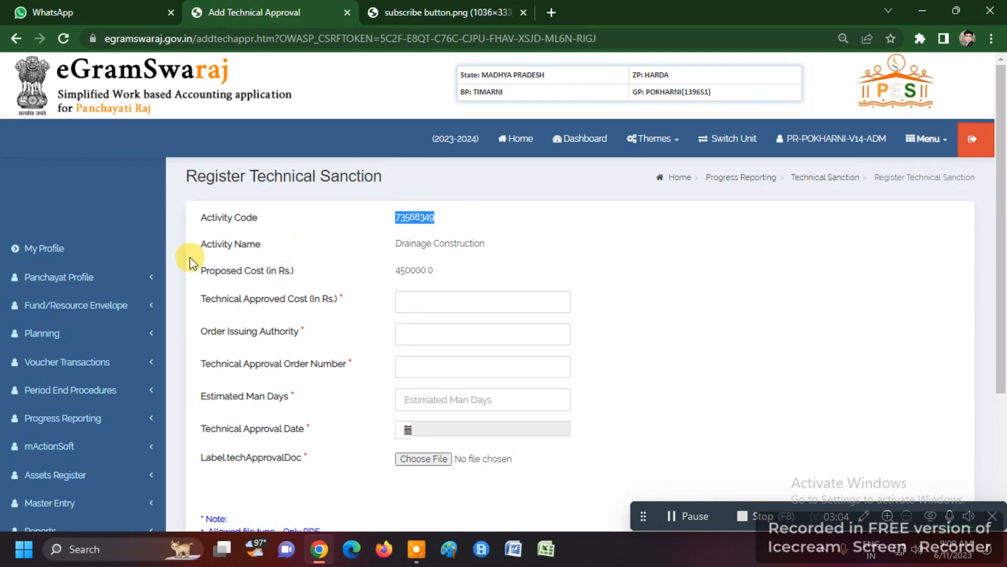
{"action": "triple_click", "coordinate": [412, 242]}
{"action": "triple_click", "coordinate": [236, 278]}
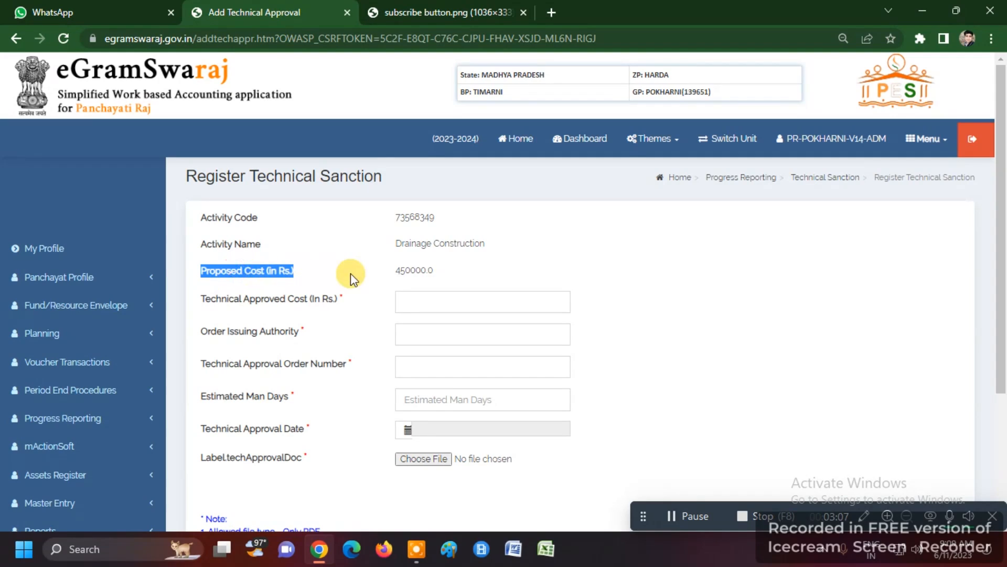
{"action": "double_click", "coordinate": [411, 269]}
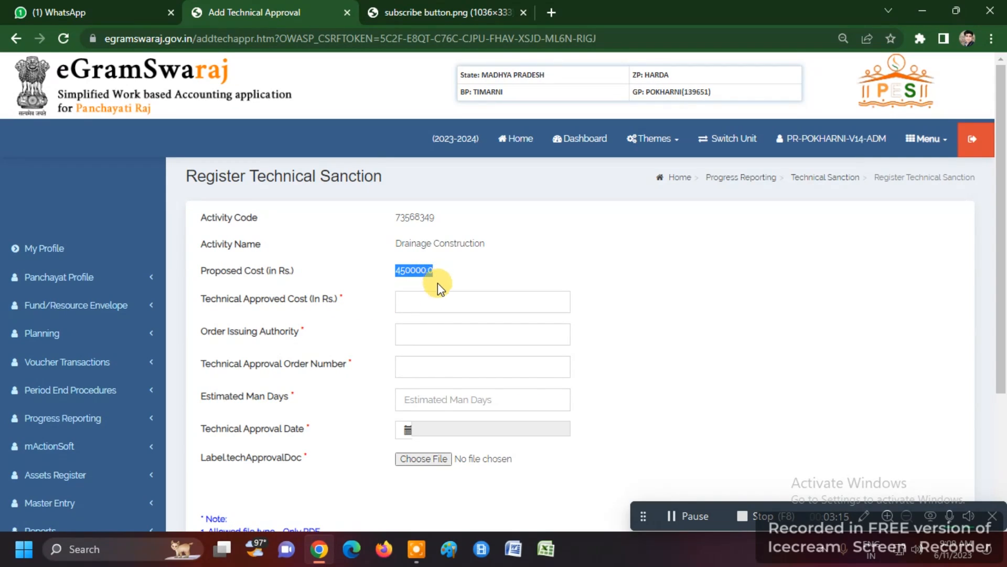
{"action": "left_click", "coordinate": [411, 297]}
{"action": "type", "text": "540000"}
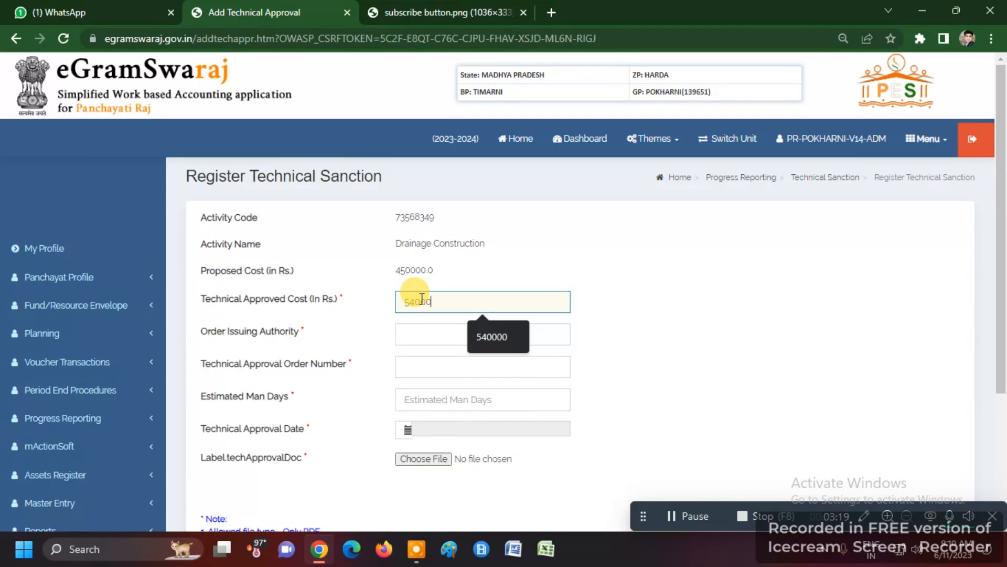
{"action": "left_click", "coordinate": [492, 337]}
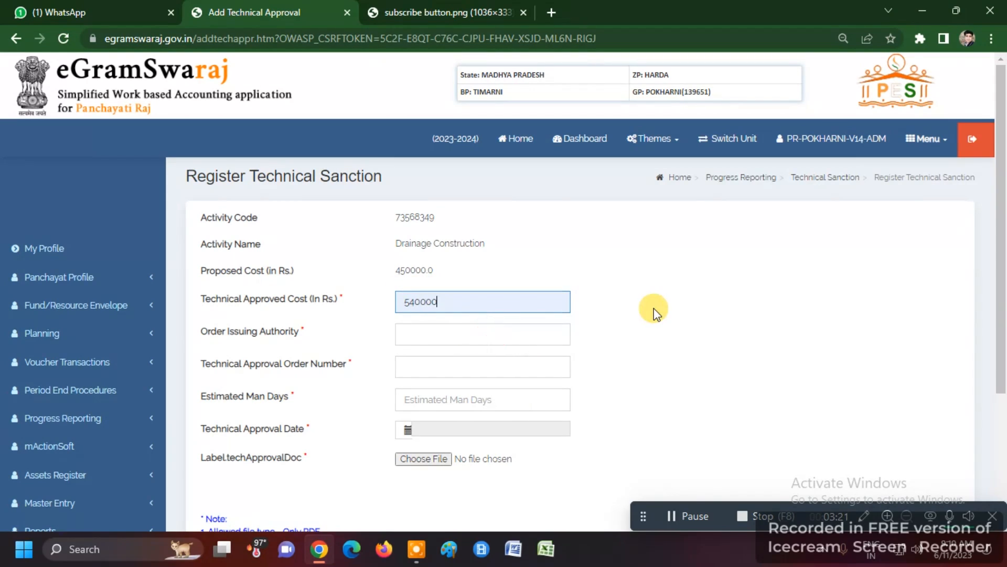
{"action": "left_click", "coordinate": [654, 308]}
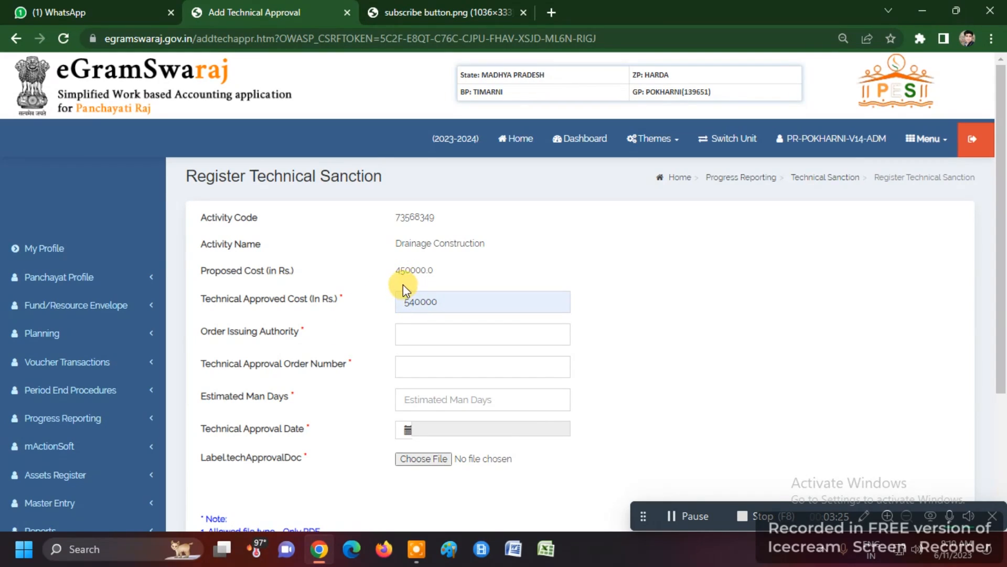
Compare the proposed cost with the approved cost, set the Order Issuing Authority to AE and fill in the Technical Approval Order Number
{"action": "left_click_drag", "start_coordinate": [397, 270], "coordinate": [453, 275]}
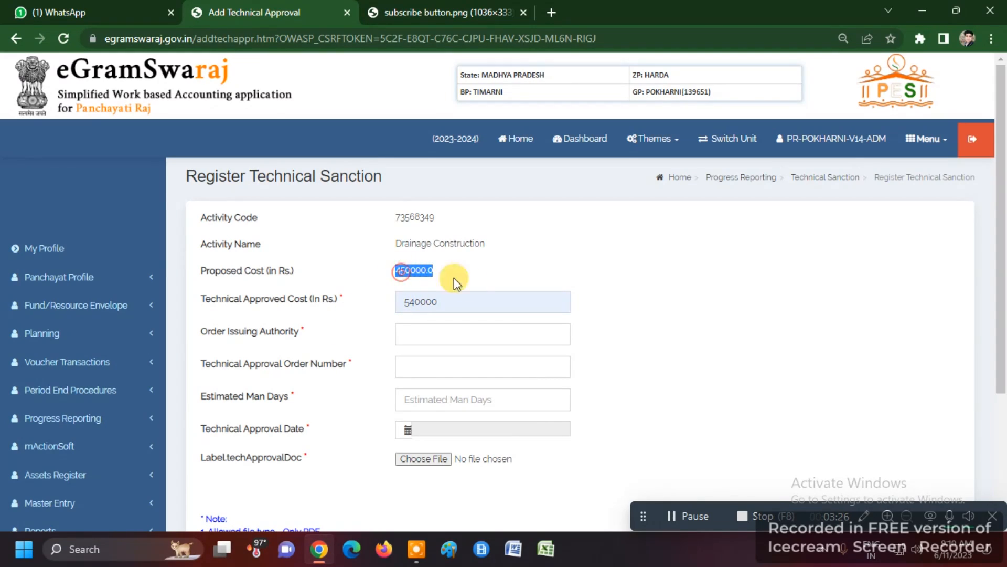
{"action": "left_click", "coordinate": [680, 307]}
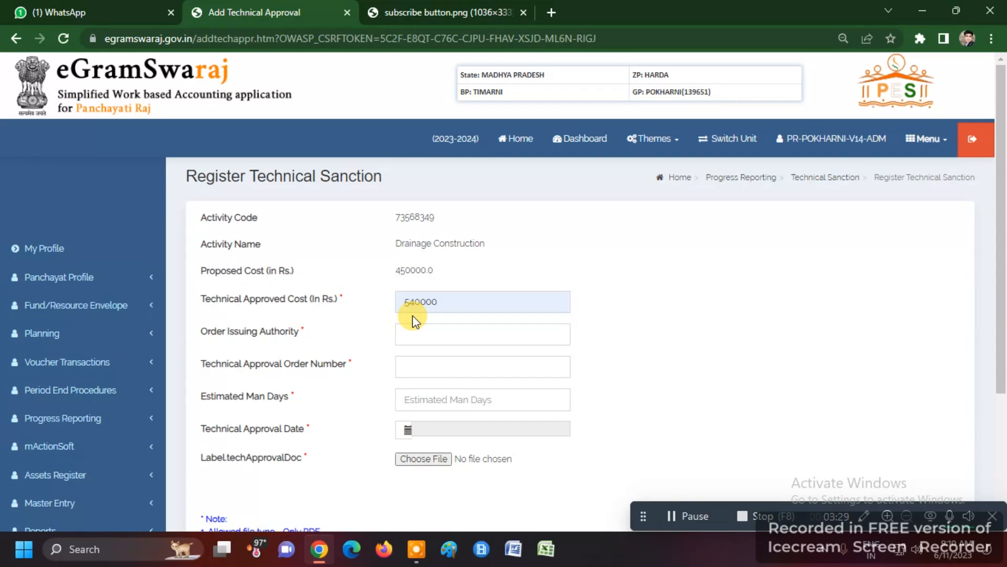
{"action": "left_click", "coordinate": [416, 331]}
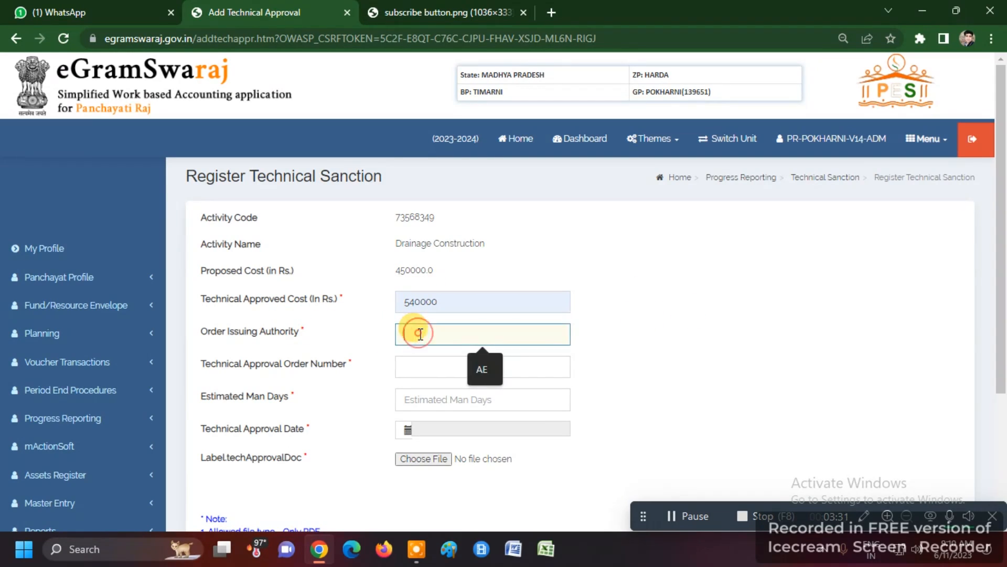
{"action": "left_click", "coordinate": [482, 366]}
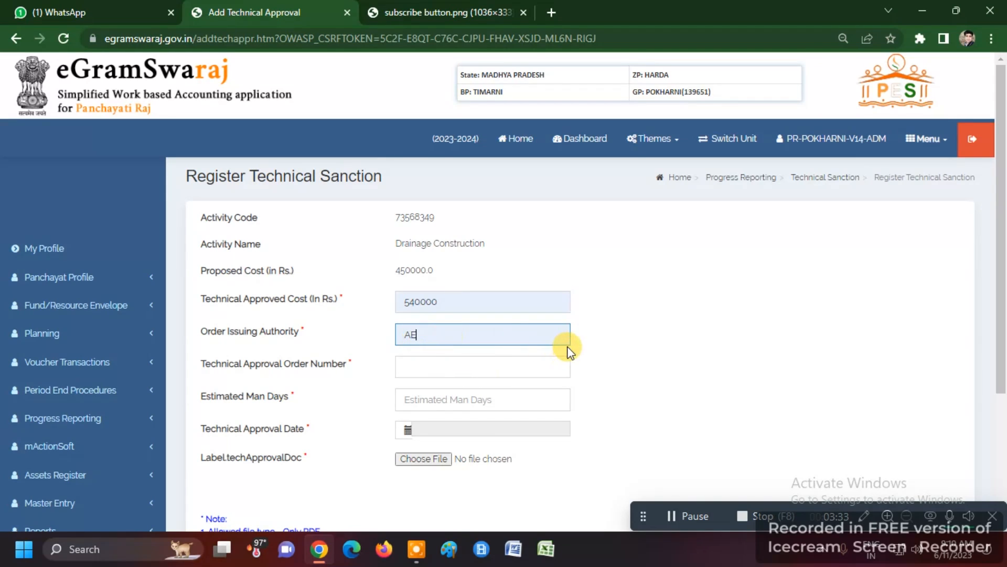
{"action": "left_click", "coordinate": [426, 368]}
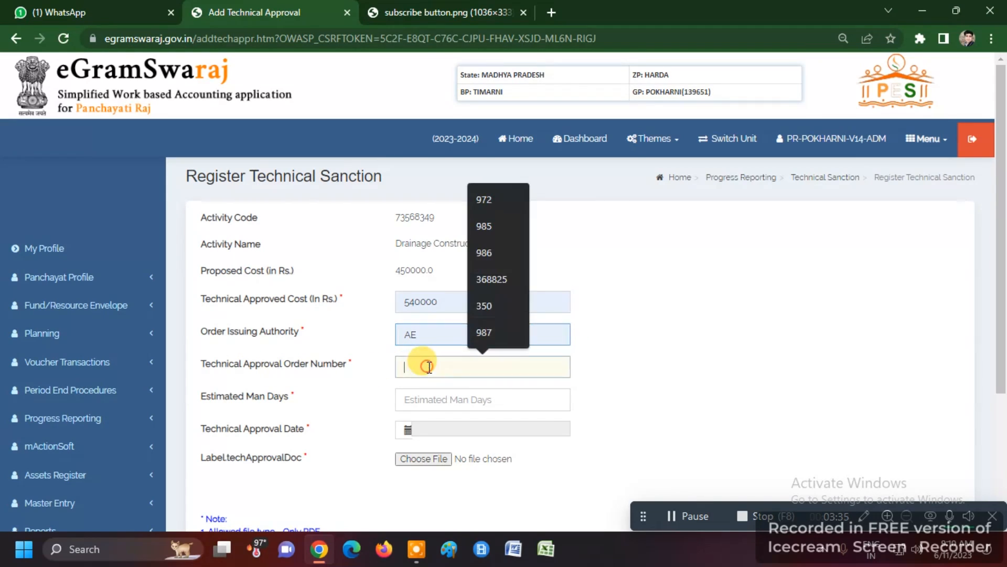
{"action": "left_click", "coordinate": [497, 255]}
{"action": "left_click", "coordinate": [589, 335]}
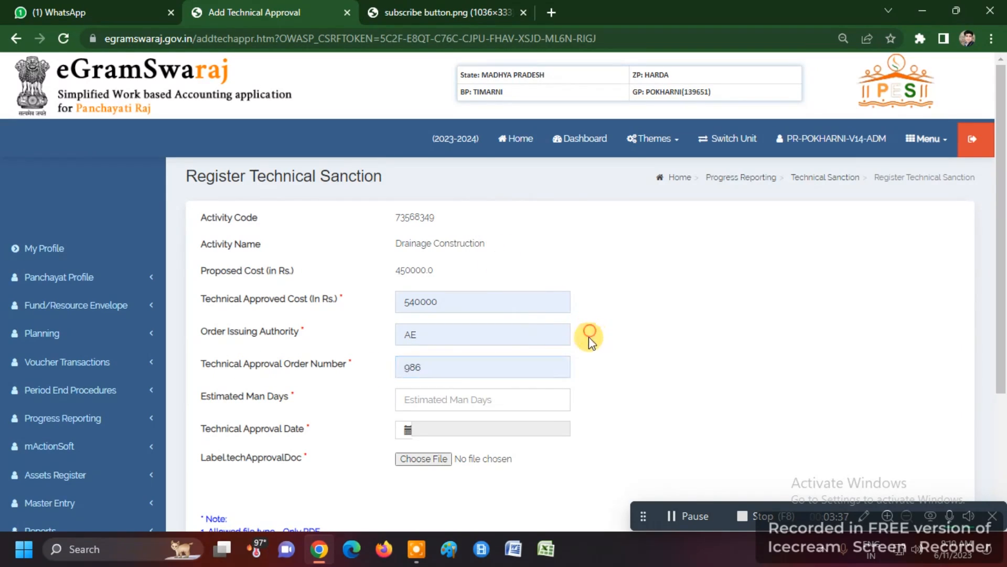
Set the Estimated Man Days to 240 and the Technical Approval Date to 30-05-2023
{"action": "scroll", "coordinate": [589, 335], "scroll_direction": "down", "scroll_amount": 1}
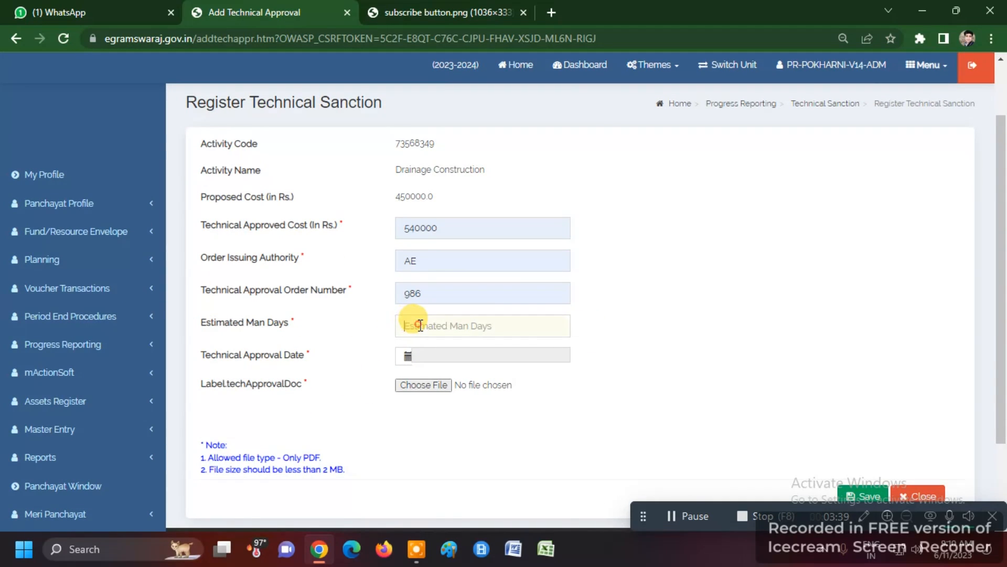
{"action": "left_click", "coordinate": [404, 323]}
{"action": "left_click", "coordinate": [480, 361]}
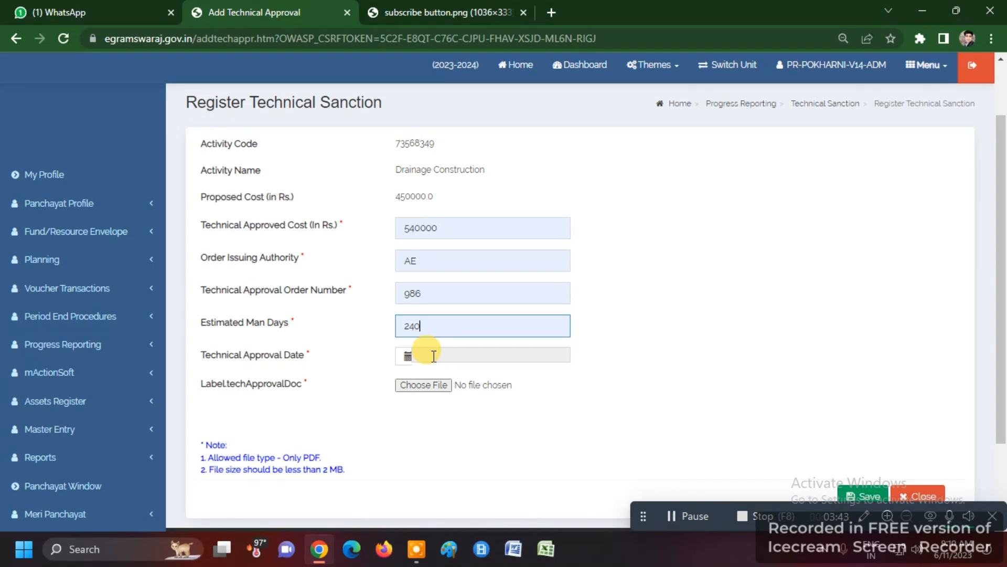
{"action": "triple_click", "coordinate": [250, 324]}
{"action": "left_click", "coordinate": [271, 332]}
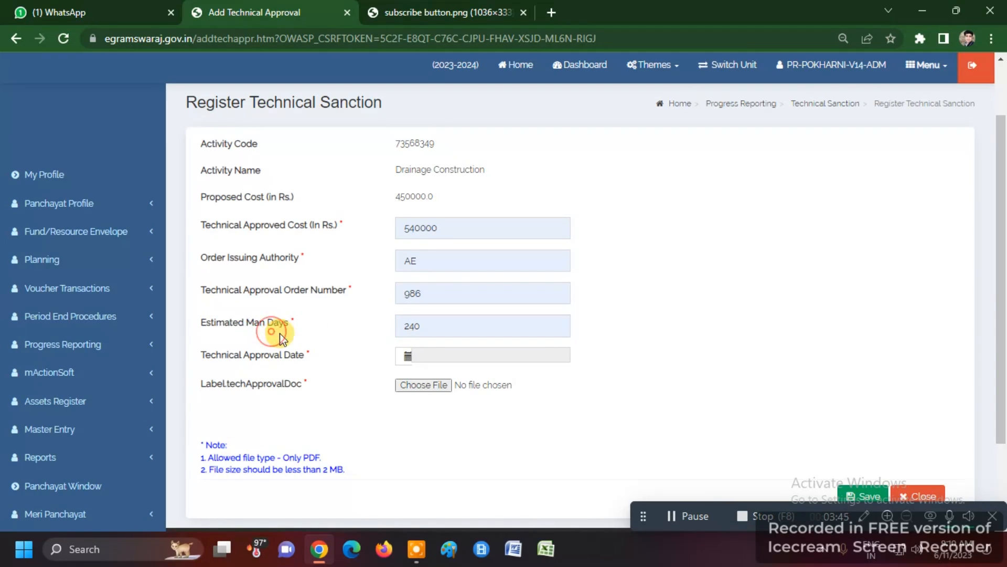
{"action": "triple_click", "coordinate": [276, 325]}
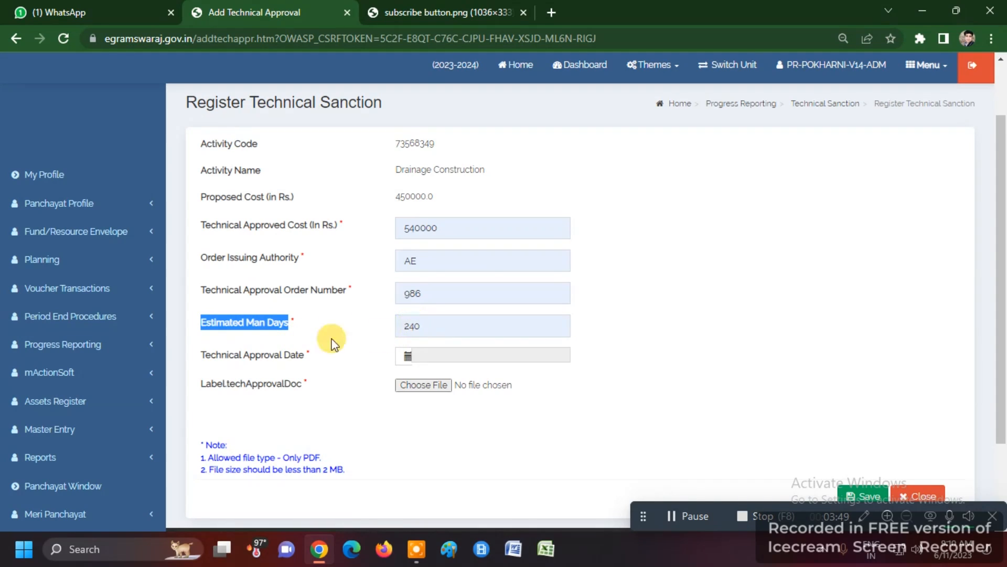
{"action": "left_click", "coordinate": [435, 357]}
{"action": "left_click", "coordinate": [422, 375]}
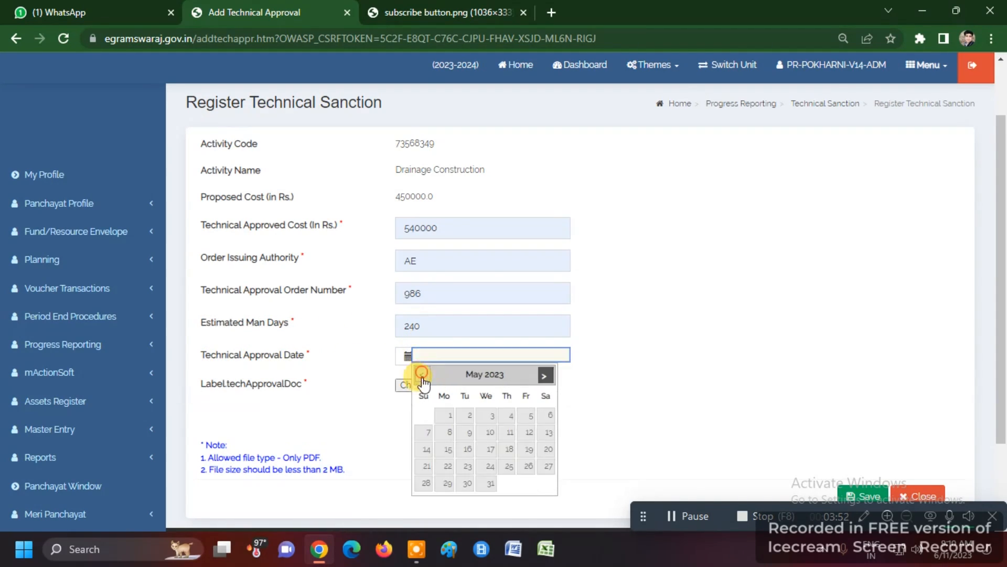
{"action": "left_click", "coordinate": [465, 487]}
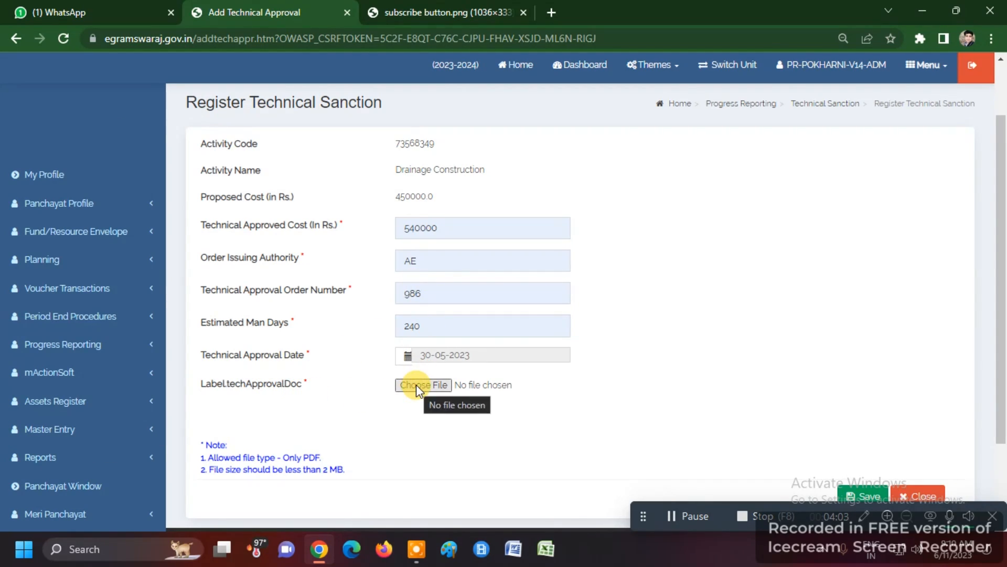
Check the file type and size rules, attach as.pdf as the technical approval document and review the completed form
{"action": "triple_click", "coordinate": [305, 458]}
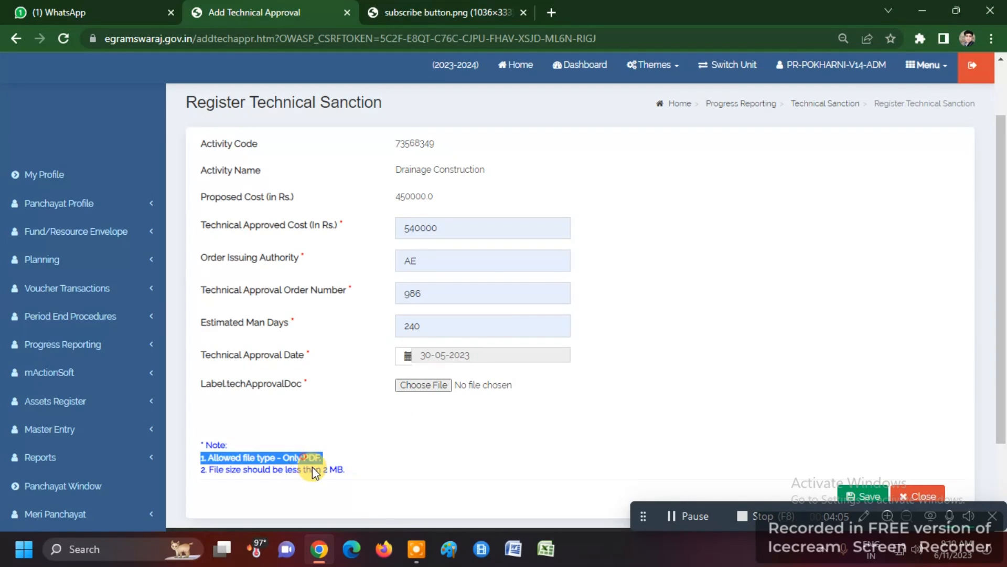
{"action": "triple_click", "coordinate": [312, 467]}
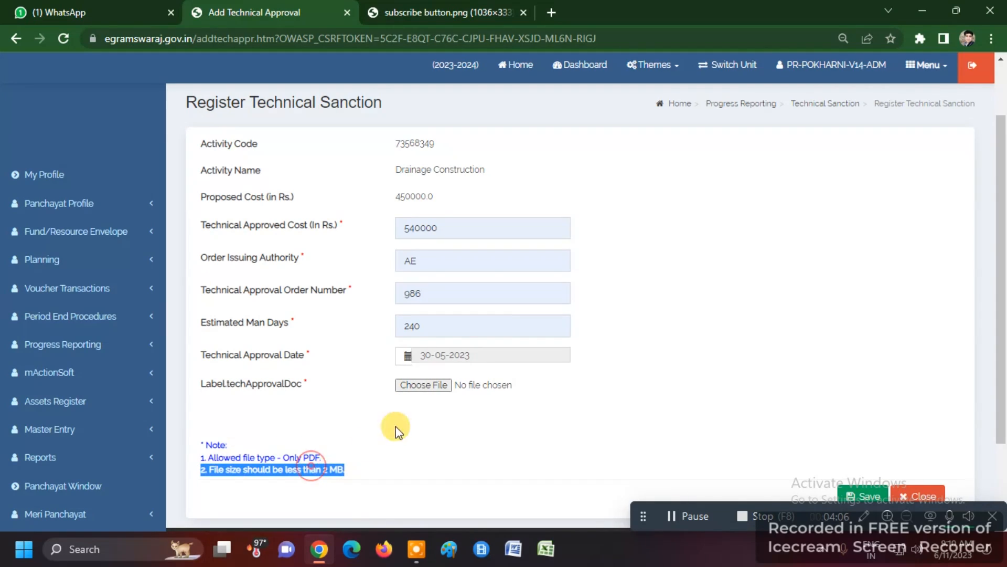
{"action": "left_click", "coordinate": [418, 386]}
{"action": "scroll", "coordinate": [453, 283], "scroll_direction": "up", "scroll_amount": 2}
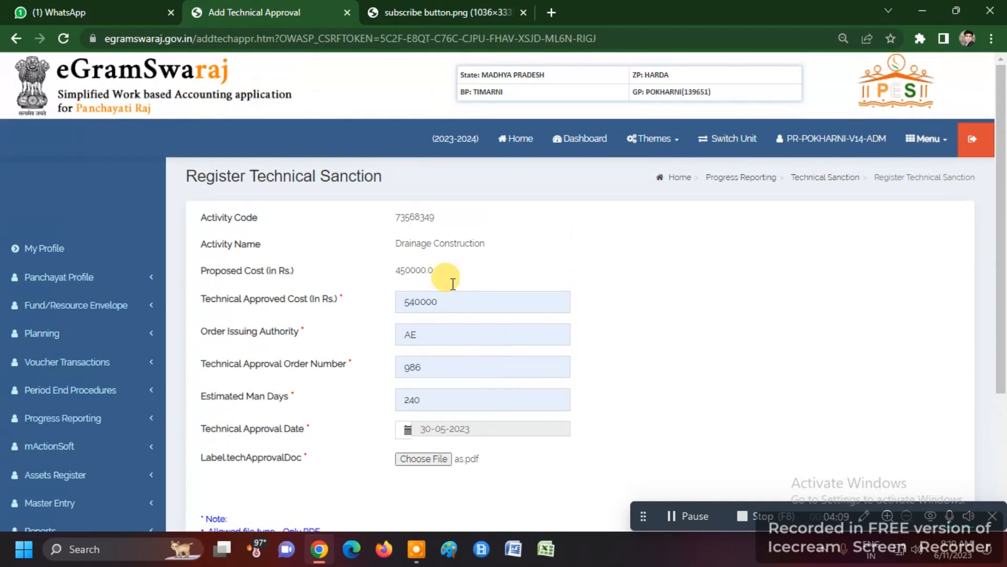
{"action": "scroll", "coordinate": [593, 281], "scroll_direction": "down", "scroll_amount": 4}
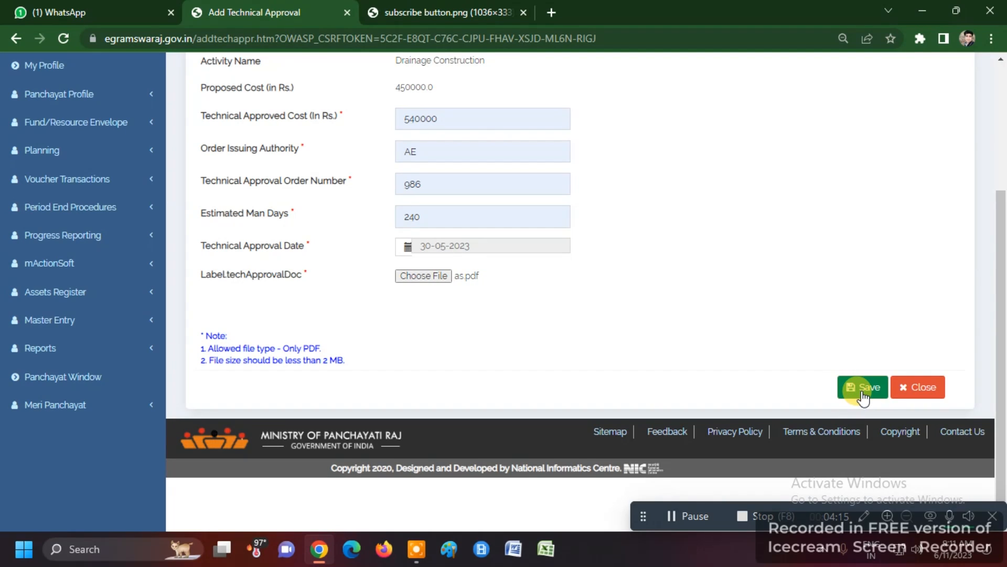
{"action": "scroll", "coordinate": [731, 330], "scroll_direction": "up", "scroll_amount": 4}
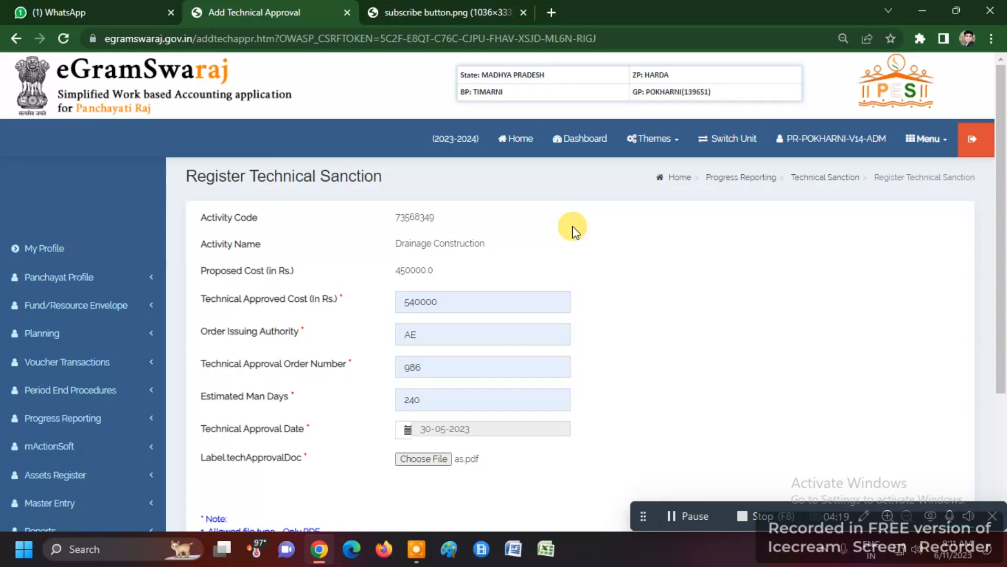
{"action": "triple_click", "coordinate": [262, 176]}
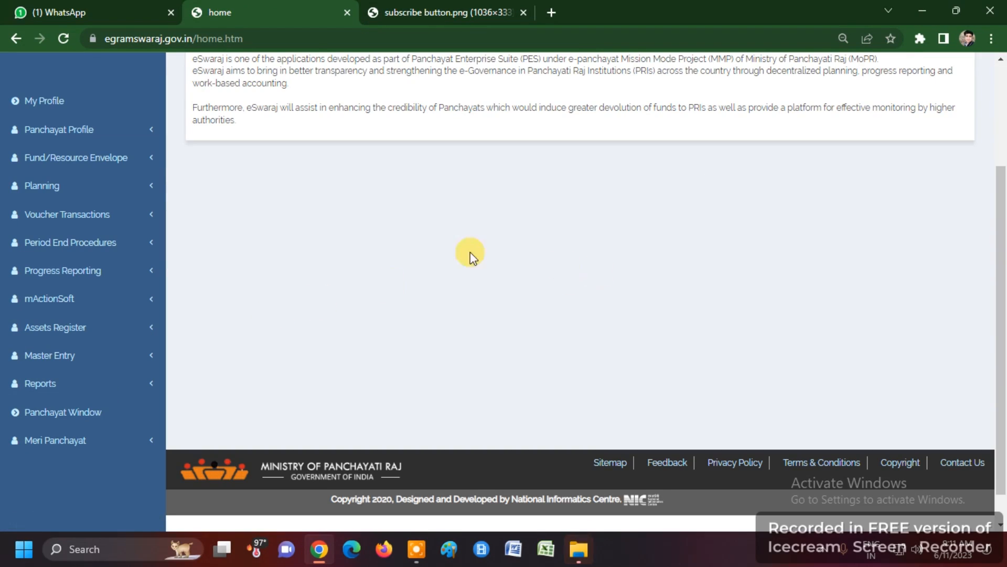
Open the Register Administrative Sanction page, set the Activity Type to Public Works and retrieve the activities
{"action": "left_click", "coordinate": [74, 275]}
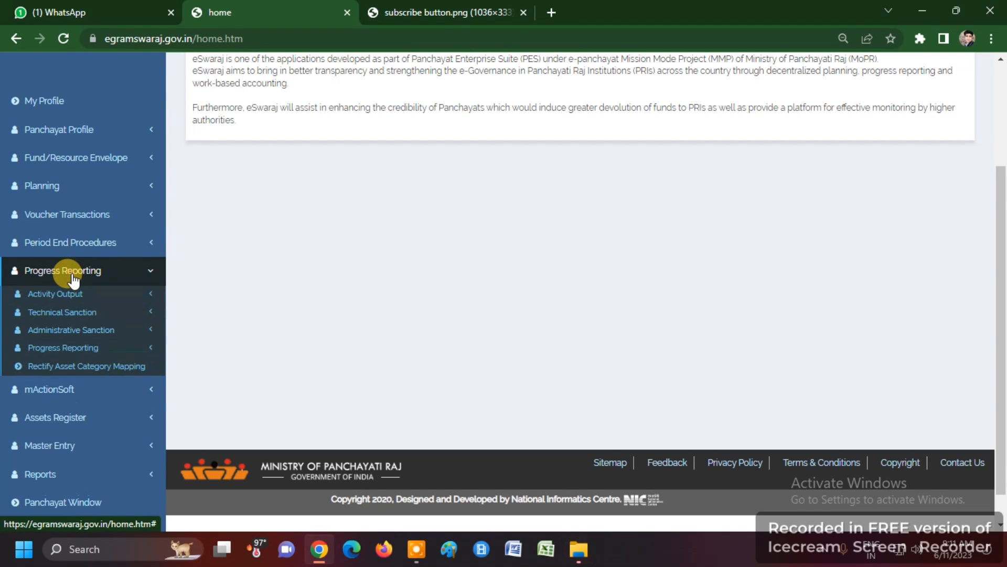
{"action": "left_click", "coordinate": [58, 332]}
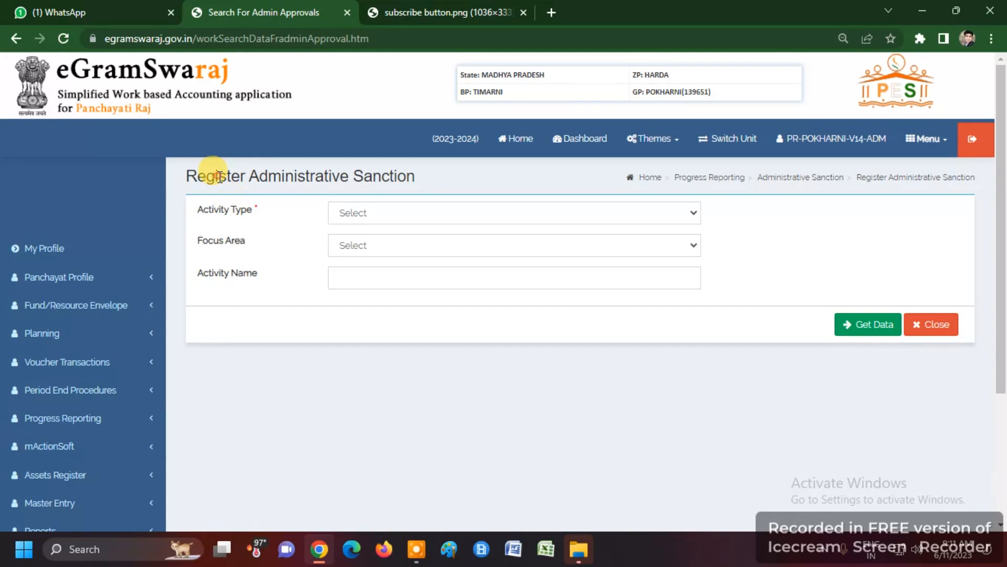
{"action": "triple_click", "coordinate": [215, 176]}
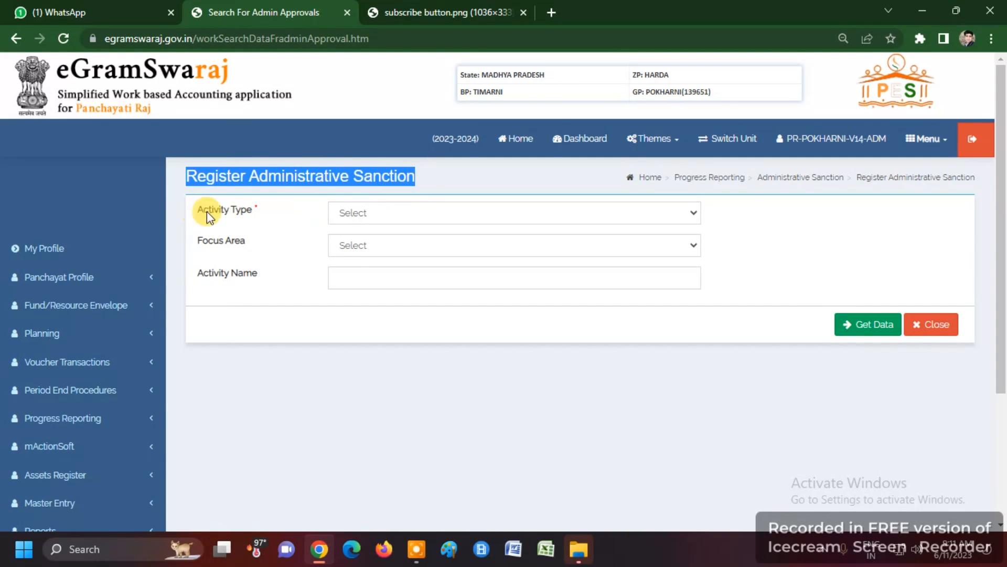
{"action": "left_click", "coordinate": [374, 215]}
{"action": "left_click", "coordinate": [378, 238]}
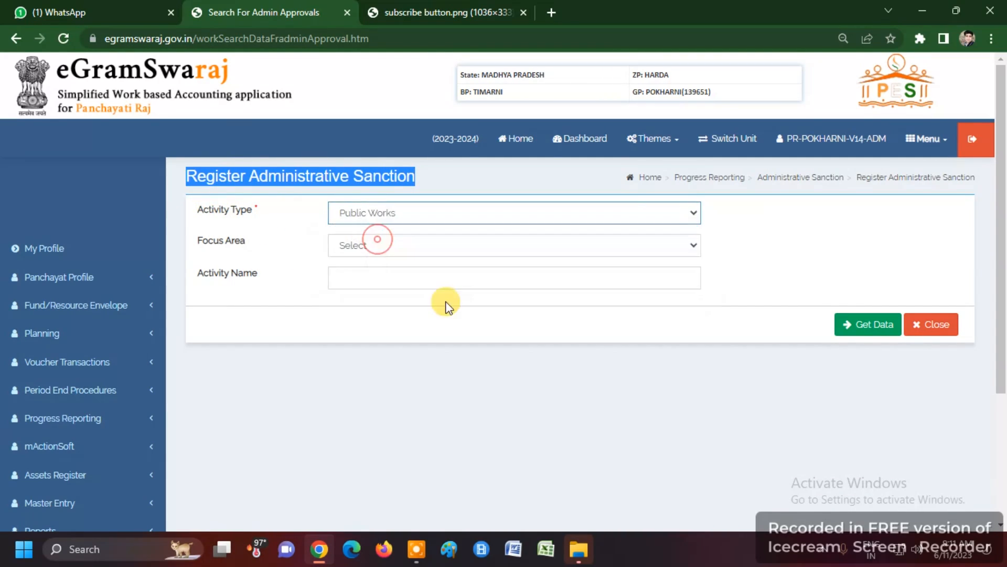
{"action": "left_click", "coordinate": [513, 376]}
{"action": "left_click", "coordinate": [843, 322]}
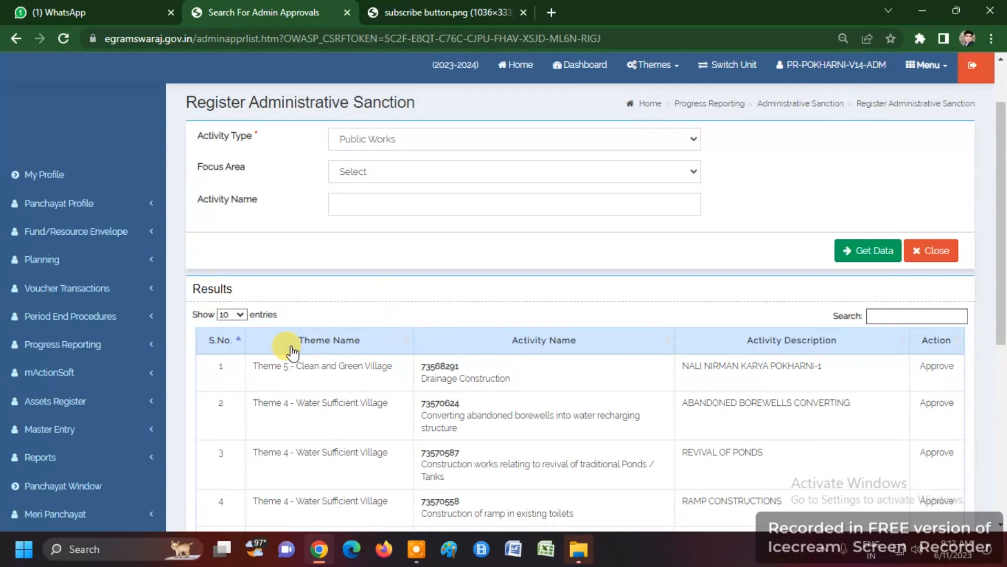
Examine the theme name, activity code, activity name and description of the first activity in the administrative sanction results
{"action": "scroll", "coordinate": [503, 363], "scroll_direction": "down", "scroll_amount": 2}
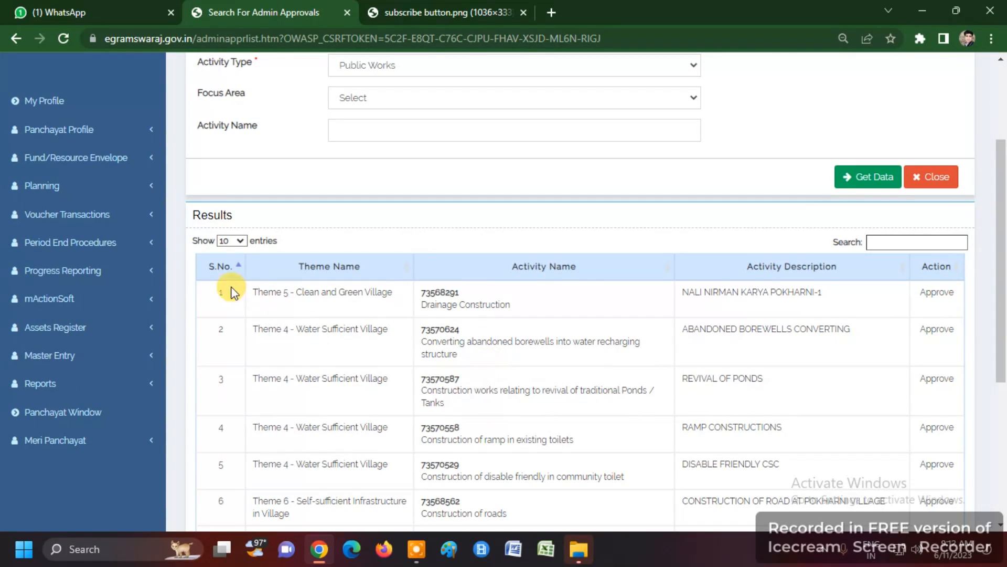
{"action": "triple_click", "coordinate": [310, 290]}
{"action": "left_click", "coordinate": [306, 304]}
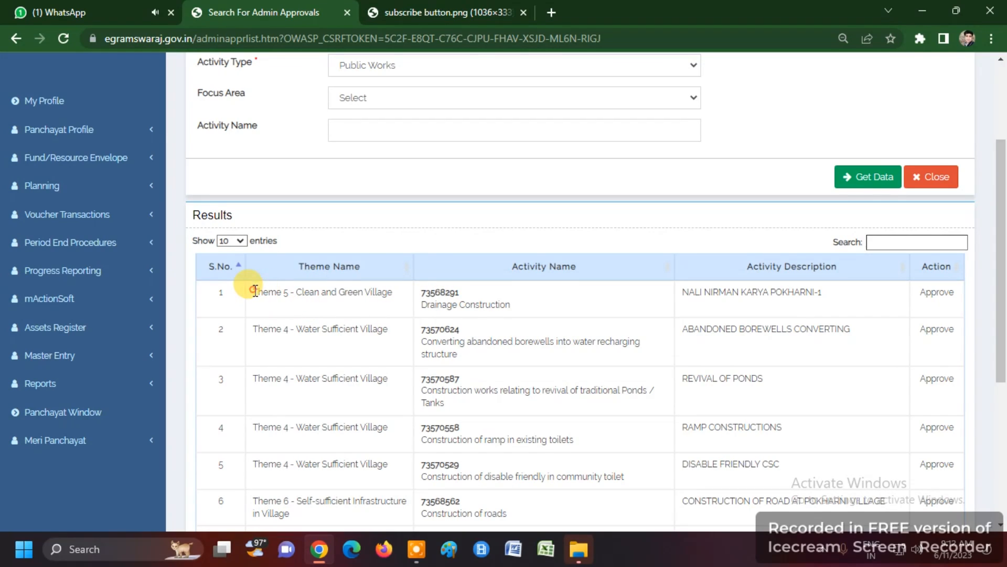
{"action": "triple_click", "coordinate": [271, 297]}
{"action": "left_click", "coordinate": [273, 299]}
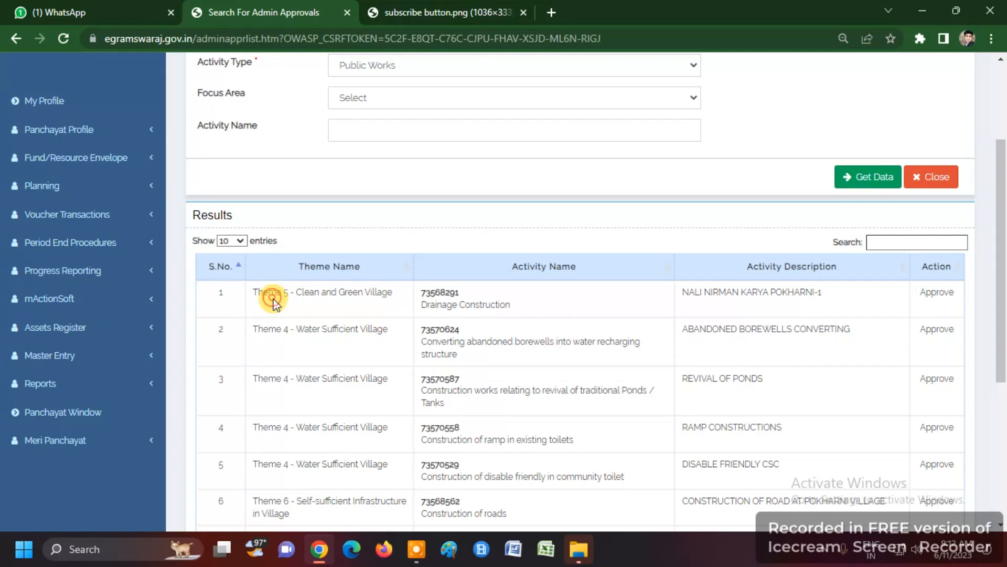
{"action": "triple_click", "coordinate": [317, 297]}
{"action": "left_click", "coordinate": [325, 308]}
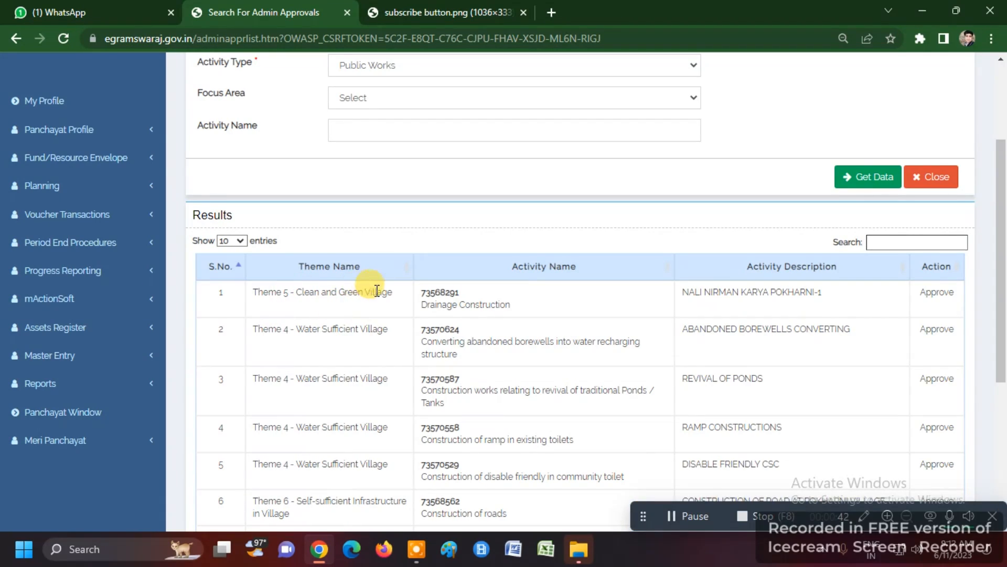
{"action": "triple_click", "coordinate": [336, 292]}
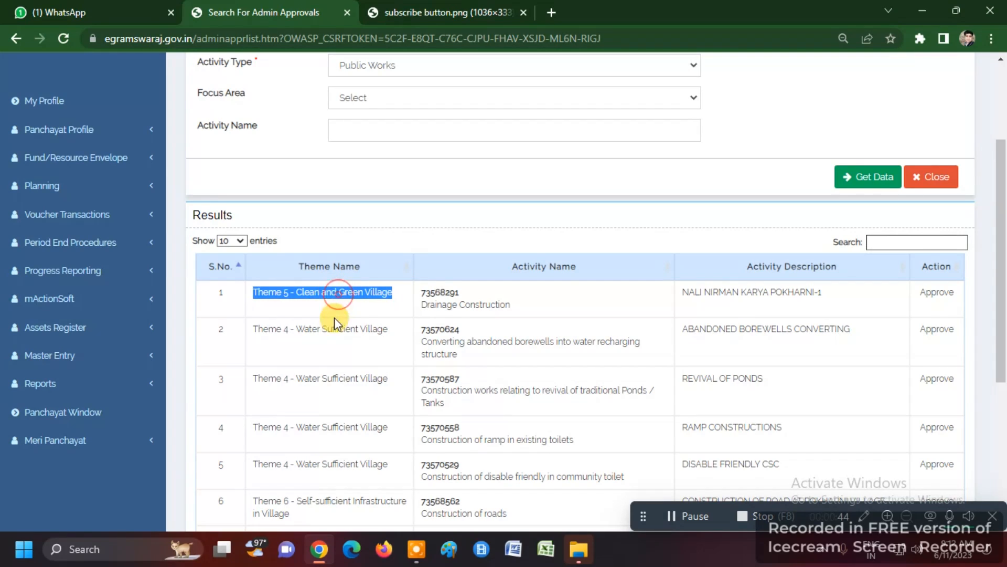
{"action": "left_click", "coordinate": [336, 302]}
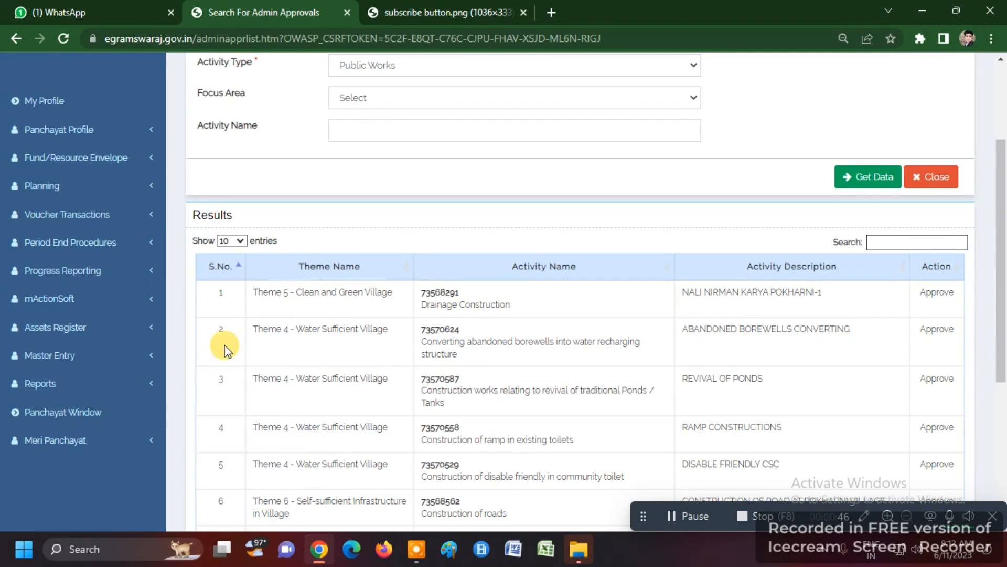
{"action": "triple_click", "coordinate": [470, 306]}
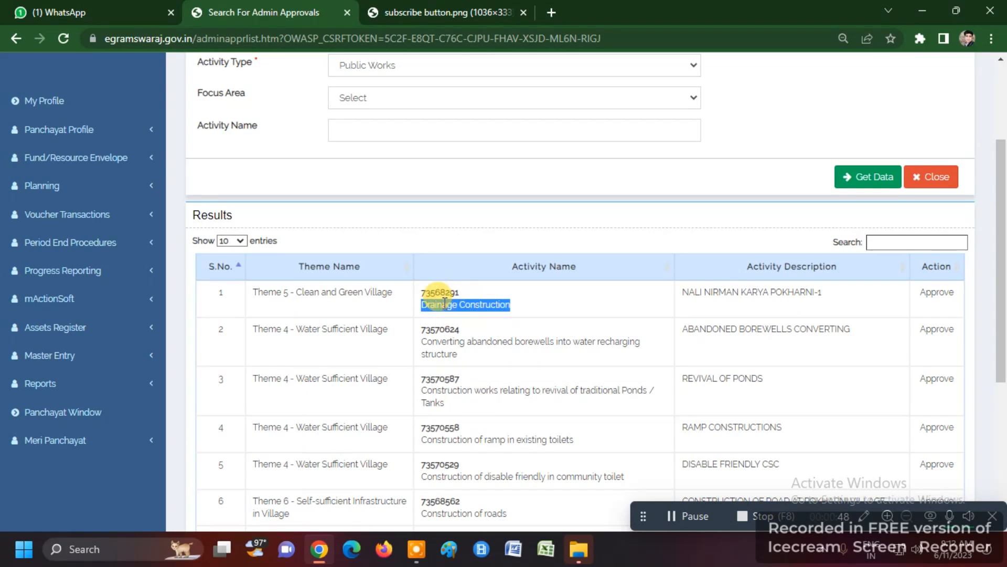
{"action": "double_click", "coordinate": [432, 294]}
{"action": "left_click", "coordinate": [434, 299]}
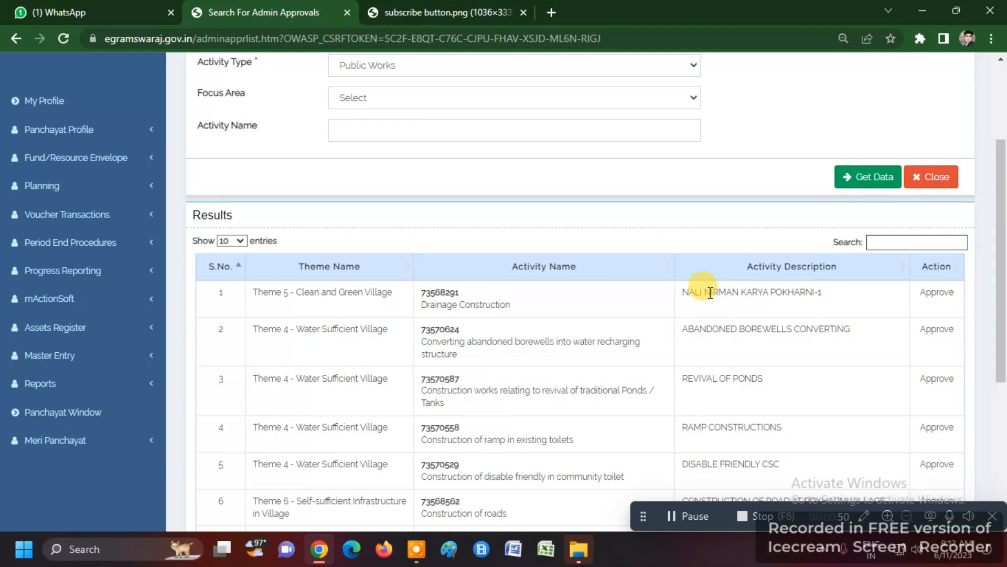
{"action": "triple_click", "coordinate": [708, 294]}
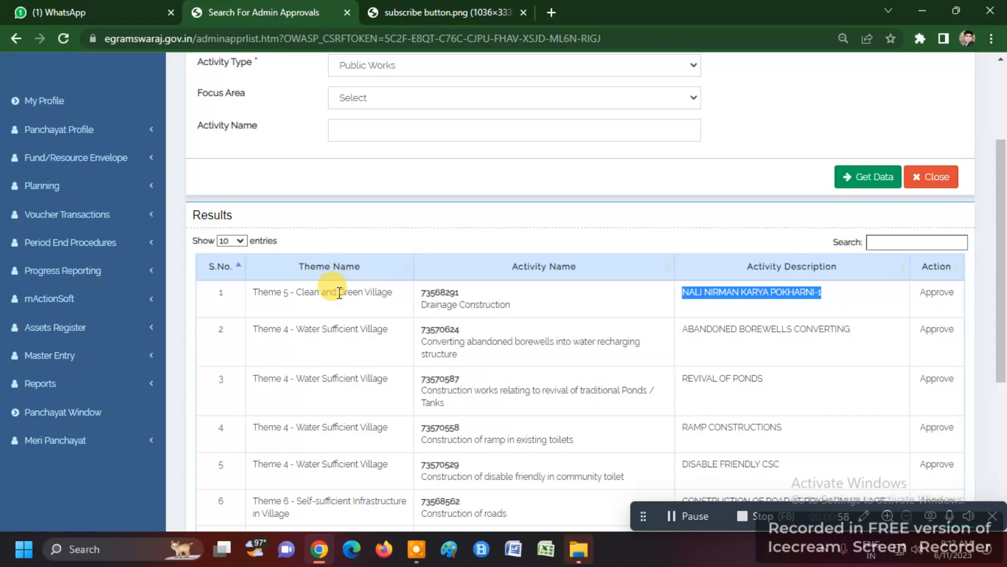
Look through the theme names of the remaining activities on the first page of the administrative sanction results
{"action": "triple_click", "coordinate": [312, 328]}
{"action": "triple_click", "coordinate": [318, 378]}
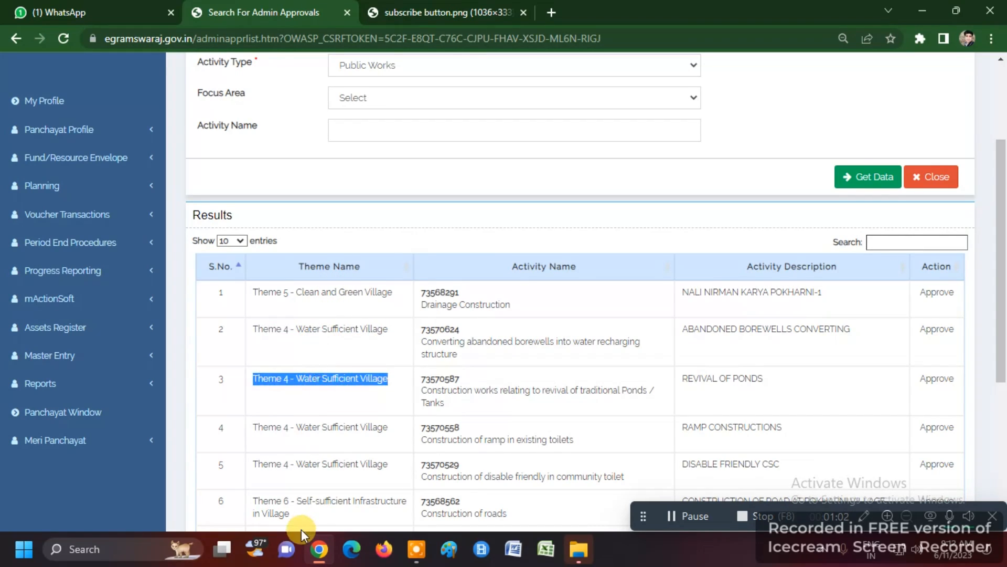
{"action": "scroll", "coordinate": [320, 462], "scroll_direction": "down", "scroll_amount": 3}
{"action": "double_click", "coordinate": [325, 355]}
{"action": "triple_click", "coordinate": [326, 357]}
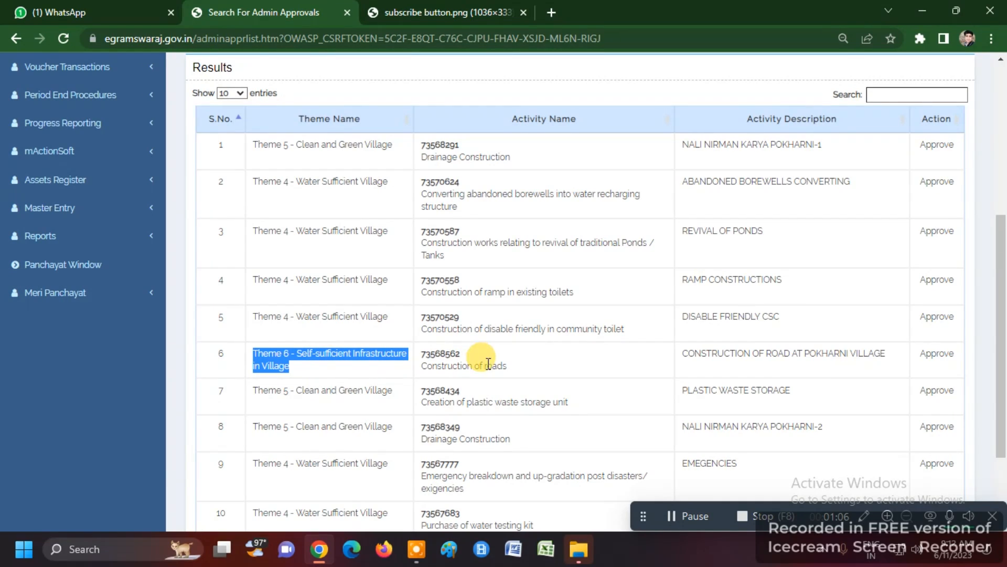
{"action": "scroll", "coordinate": [300, 392], "scroll_direction": "down", "scroll_amount": 2}
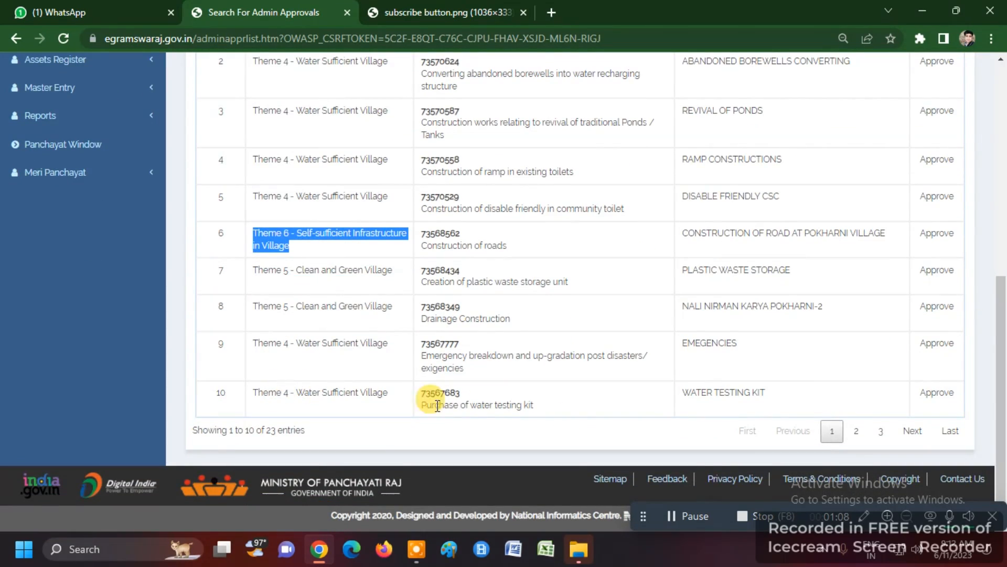
Look through the activities on the second and third pages of the administrative sanction results and return to the first page
{"action": "left_click", "coordinate": [856, 430]}
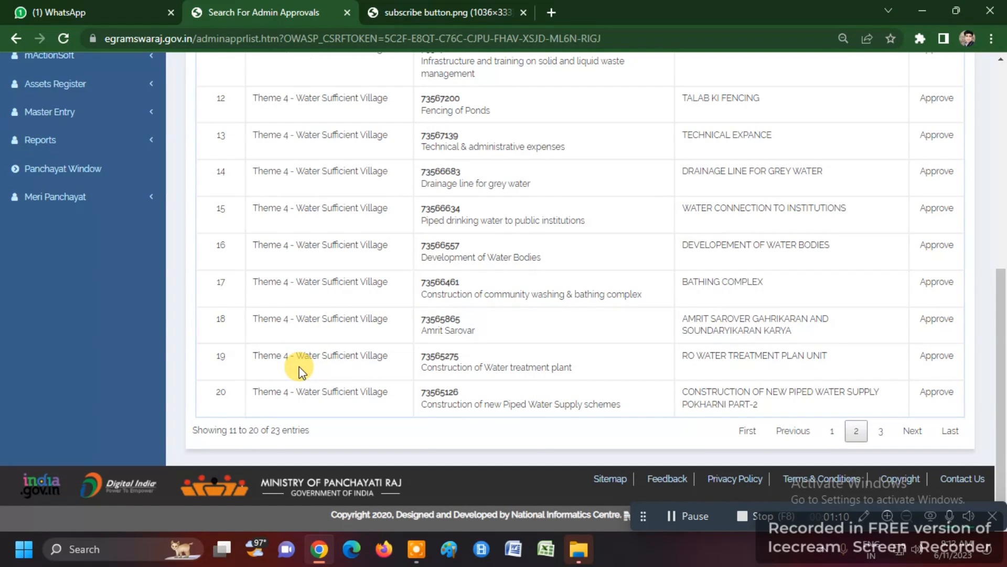
{"action": "scroll", "coordinate": [300, 370], "scroll_direction": "up", "scroll_amount": 3}
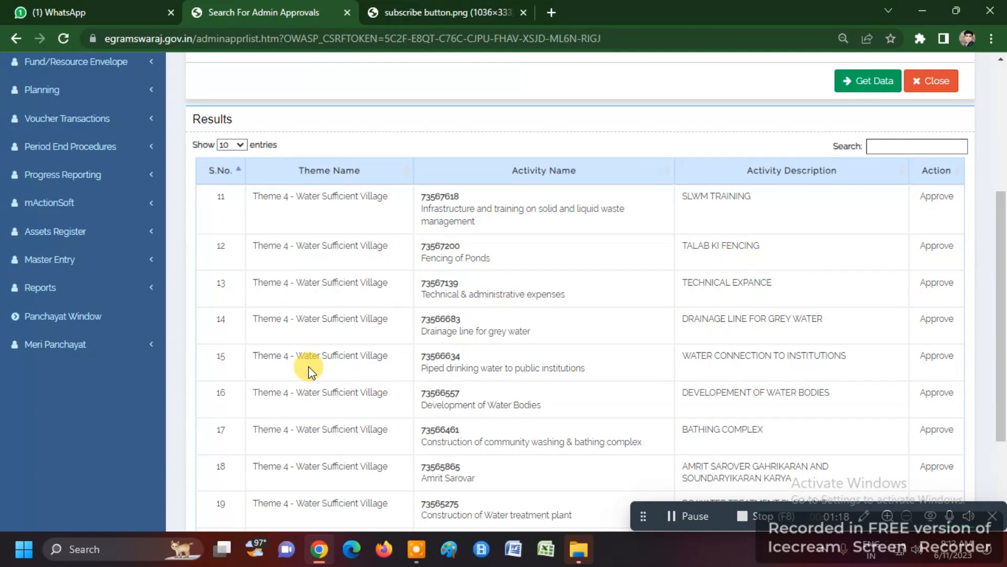
{"action": "scroll", "coordinate": [308, 367], "scroll_direction": "down", "scroll_amount": 3}
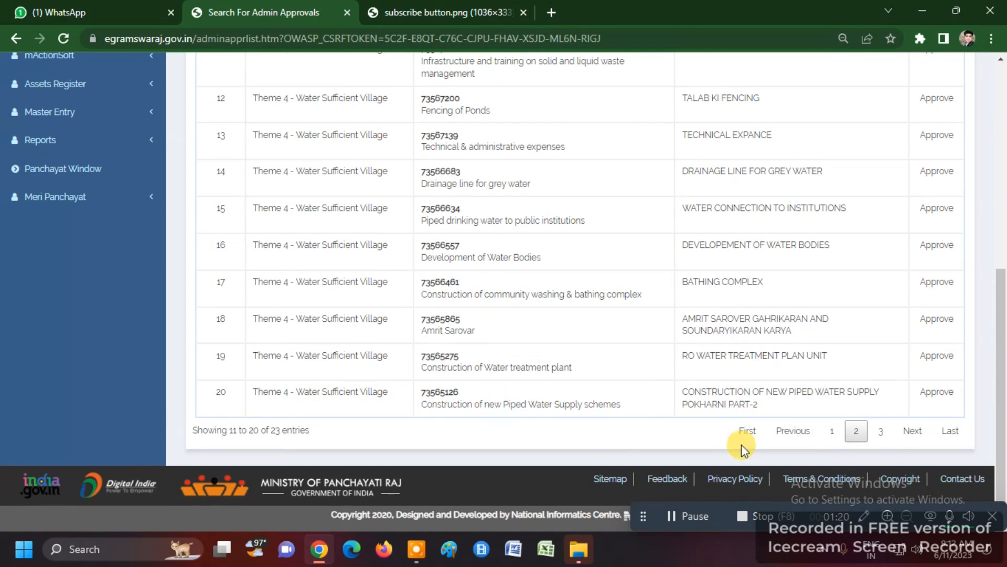
{"action": "left_click", "coordinate": [881, 430]}
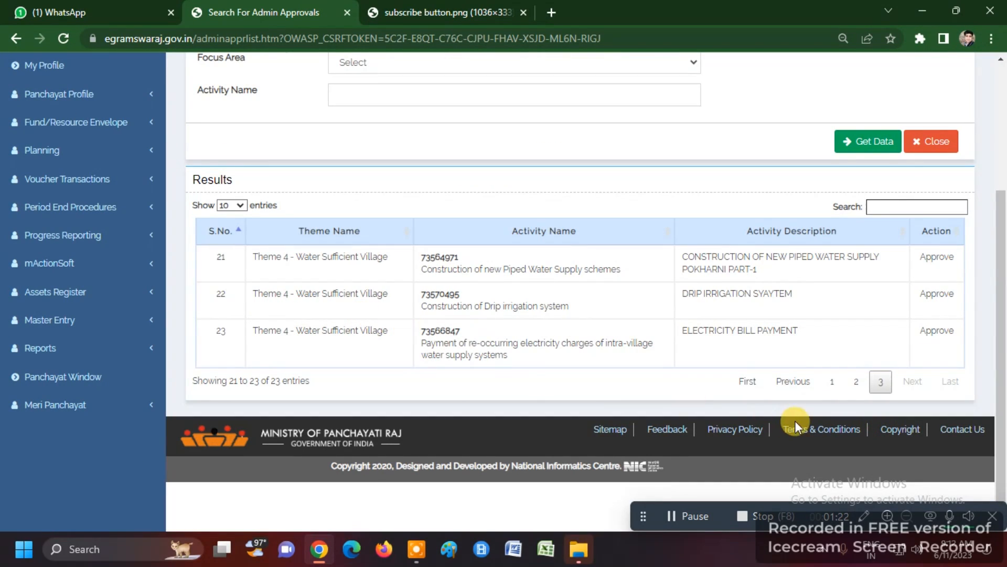
{"action": "left_click", "coordinate": [832, 381]}
{"action": "scroll", "coordinate": [315, 407], "scroll_direction": "down", "scroll_amount": 3}
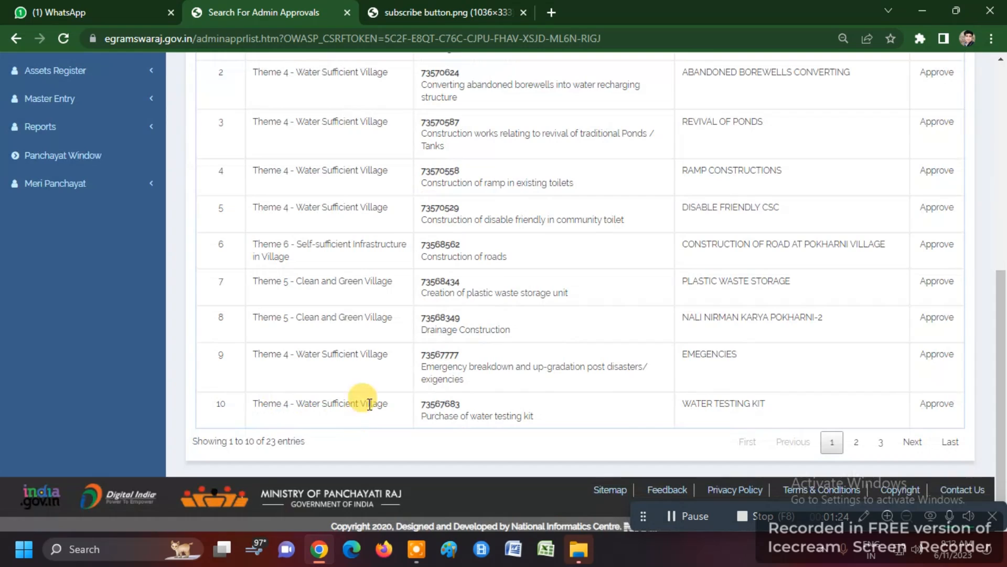
{"action": "scroll", "coordinate": [724, 377], "scroll_direction": "up", "scroll_amount": 3}
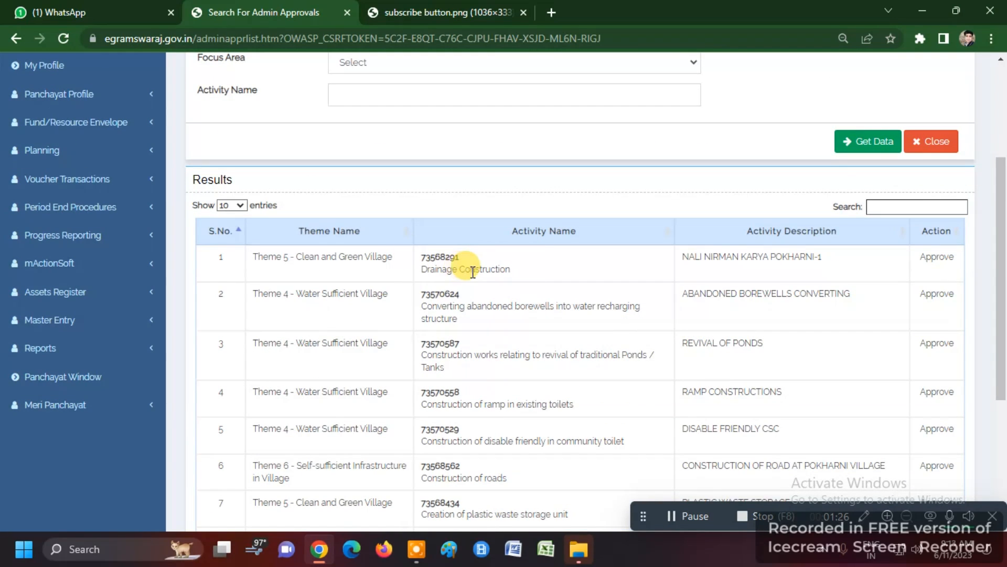
Start the administrative approval of the first activity, Drainage Construction (NALI NIRMAN KARYA POKHARNI-1), and agree to add its details
{"action": "double_click", "coordinate": [439, 267]}
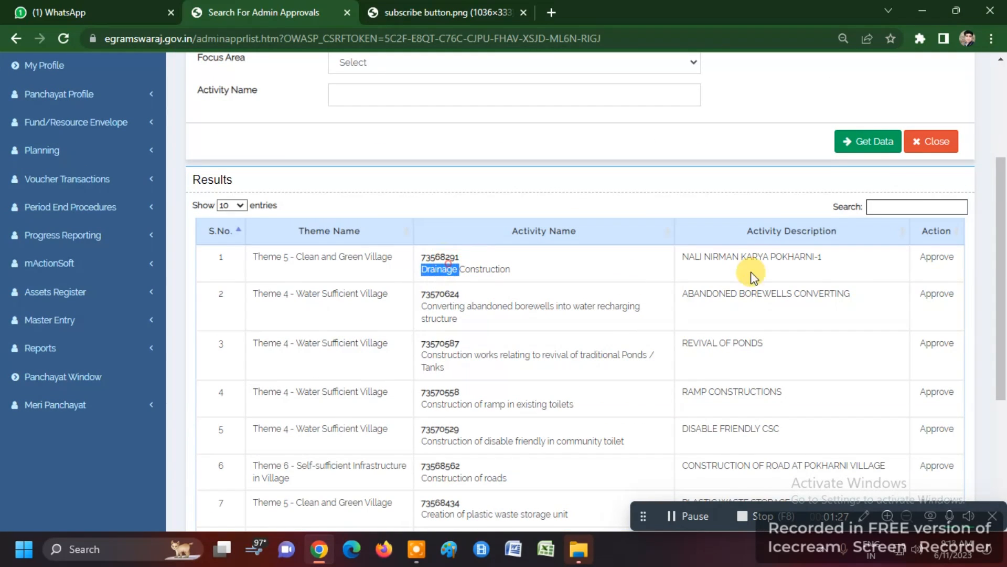
{"action": "left_click", "coordinate": [931, 262]}
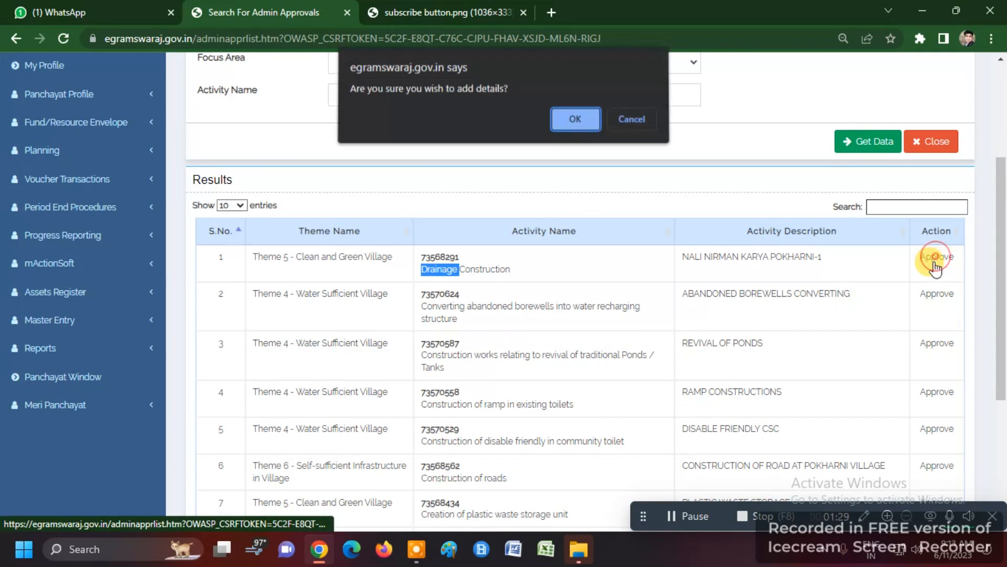
{"action": "triple_click", "coordinate": [395, 93]}
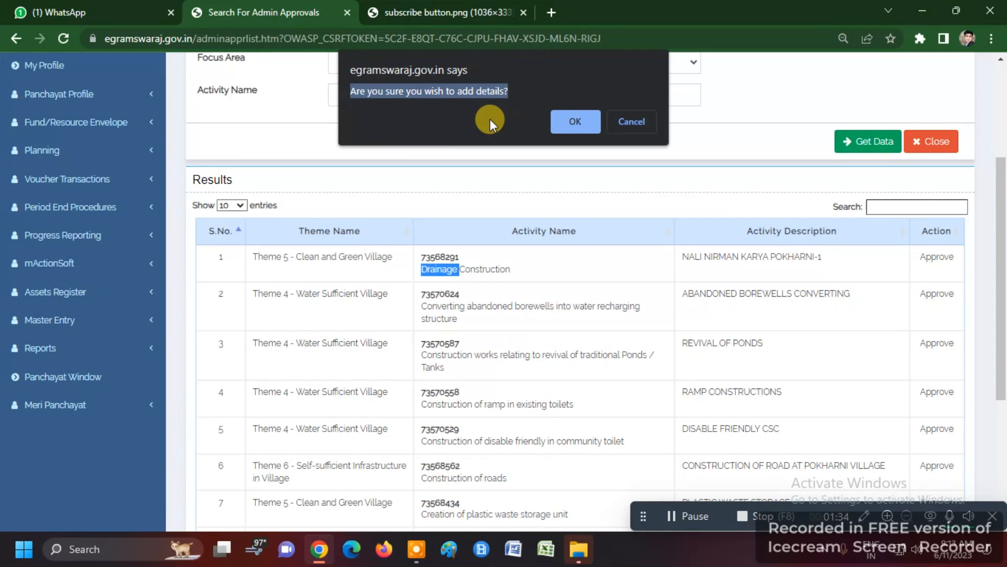
{"action": "left_click", "coordinate": [576, 127]}
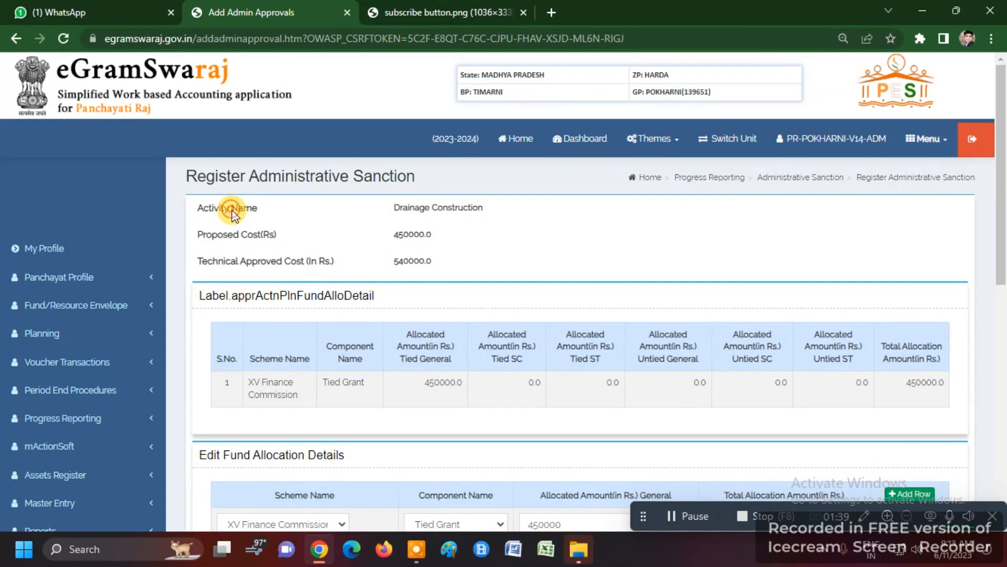
Examine the activity name, proposed cost and technical approved cost on the Register Administrative Sanction form
{"action": "triple_click", "coordinate": [231, 209]}
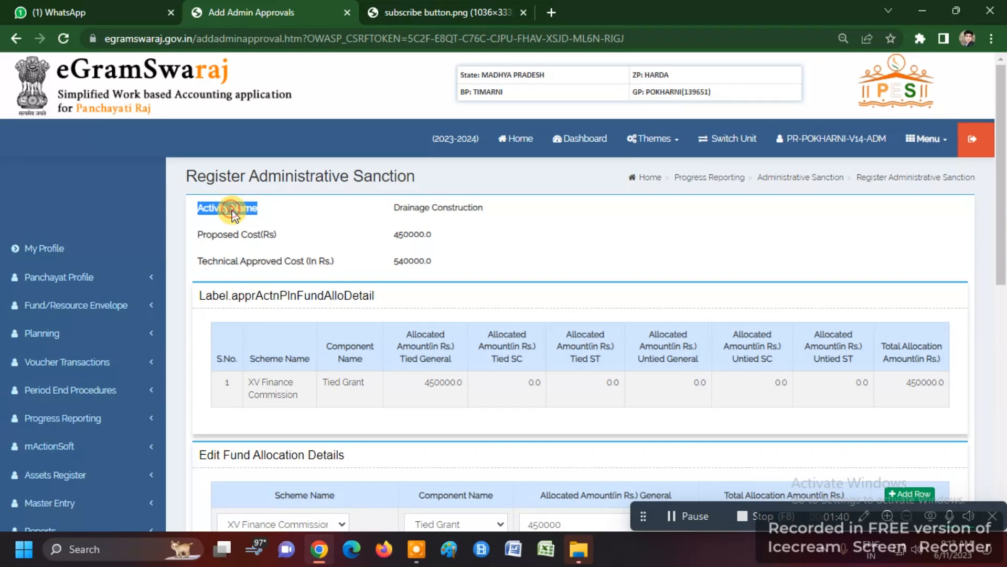
{"action": "triple_click", "coordinate": [421, 215]}
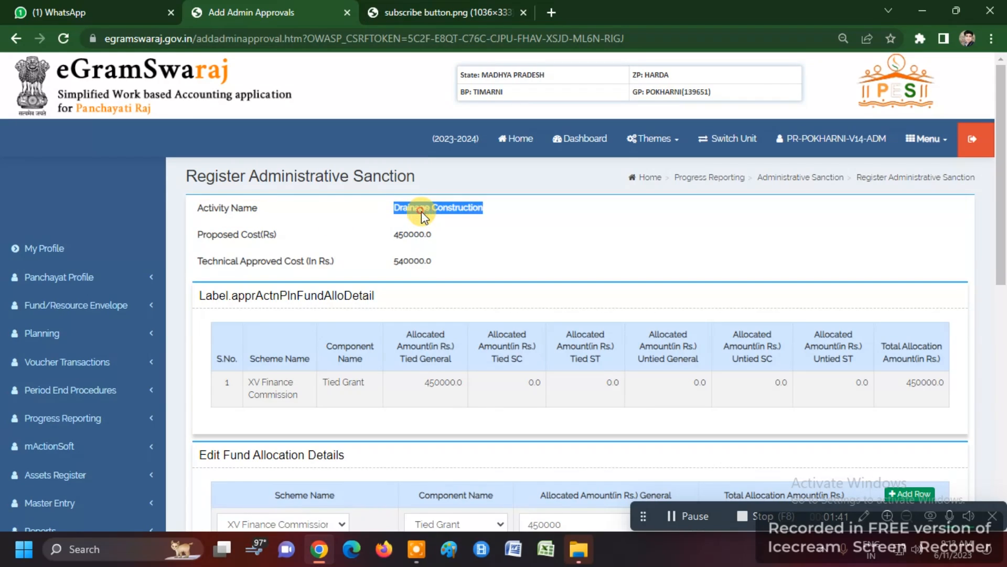
{"action": "double_click", "coordinate": [239, 234]}
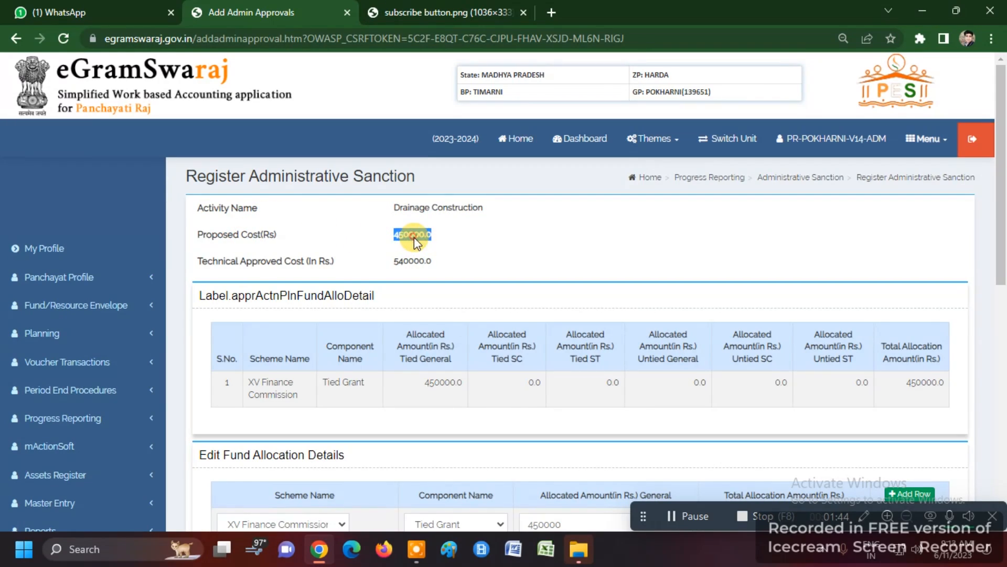
{"action": "triple_click", "coordinate": [237, 259]}
{"action": "left_click", "coordinate": [293, 268]}
{"action": "double_click", "coordinate": [404, 266]}
{"action": "left_click", "coordinate": [429, 268]}
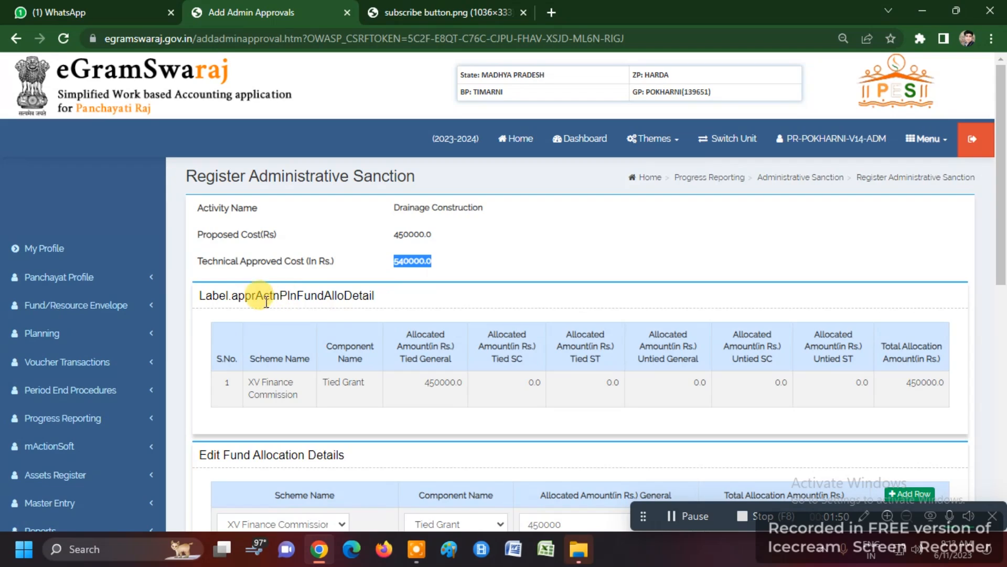
Examine the scheme, component, tied general amount and total allocation in the action plan's fund allocation table
{"action": "scroll", "coordinate": [256, 303], "scroll_direction": "down", "scroll_amount": 1}
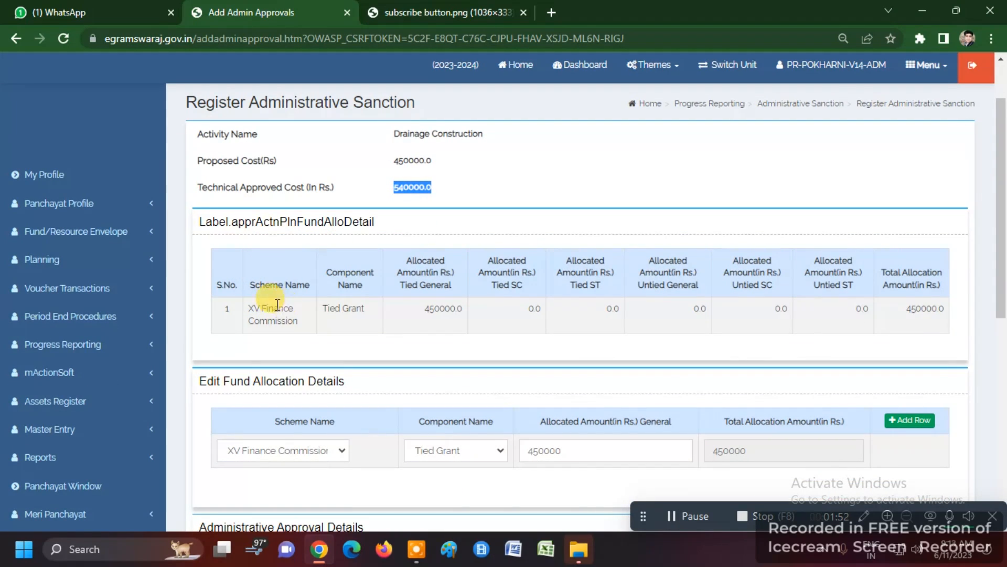
{"action": "left_click_drag", "start_coordinate": [275, 283], "coordinate": [278, 323]}
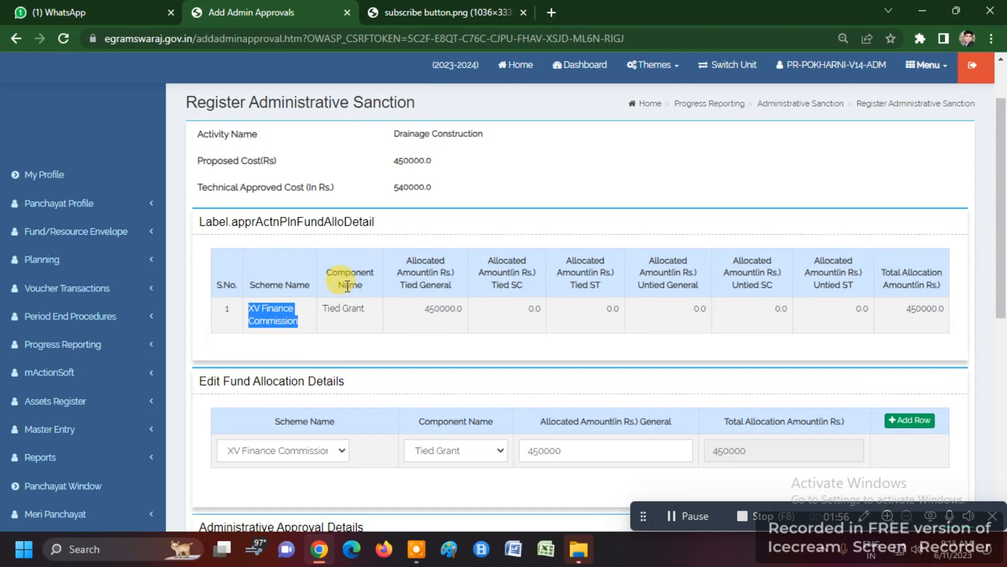
{"action": "double_click", "coordinate": [343, 310]}
{"action": "triple_click", "coordinate": [343, 310]}
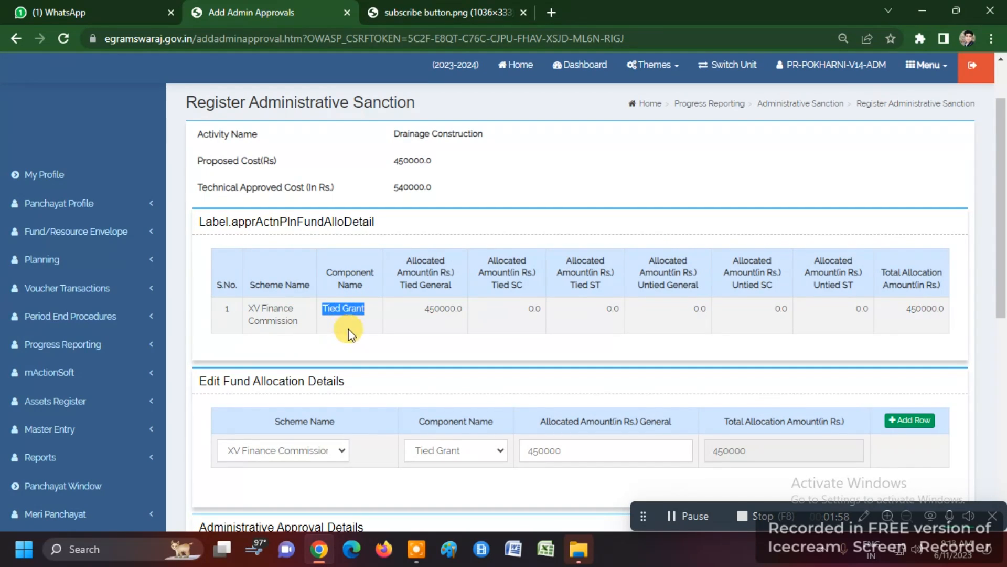
{"action": "left_click", "coordinate": [446, 311]}
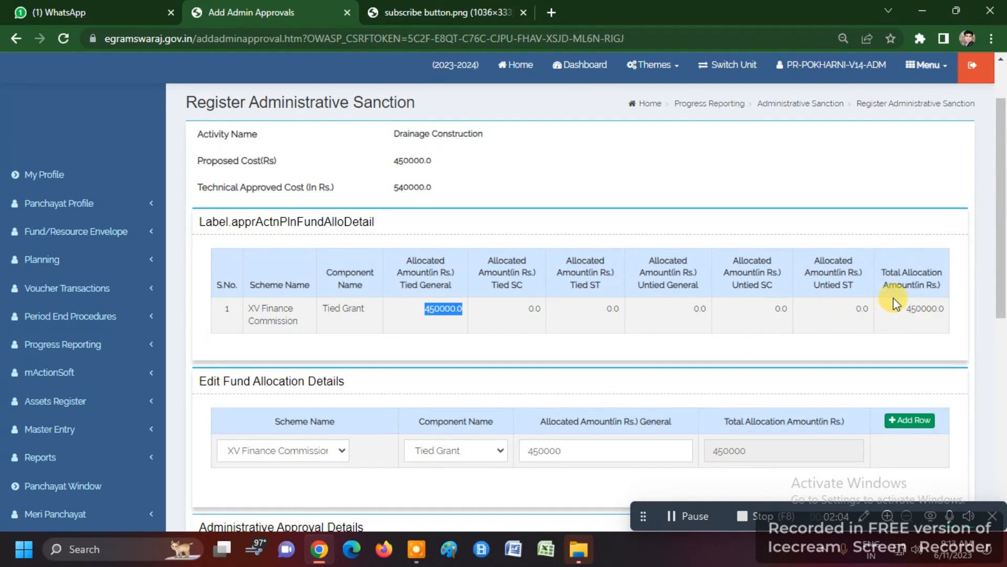
{"action": "double_click", "coordinate": [924, 309]}
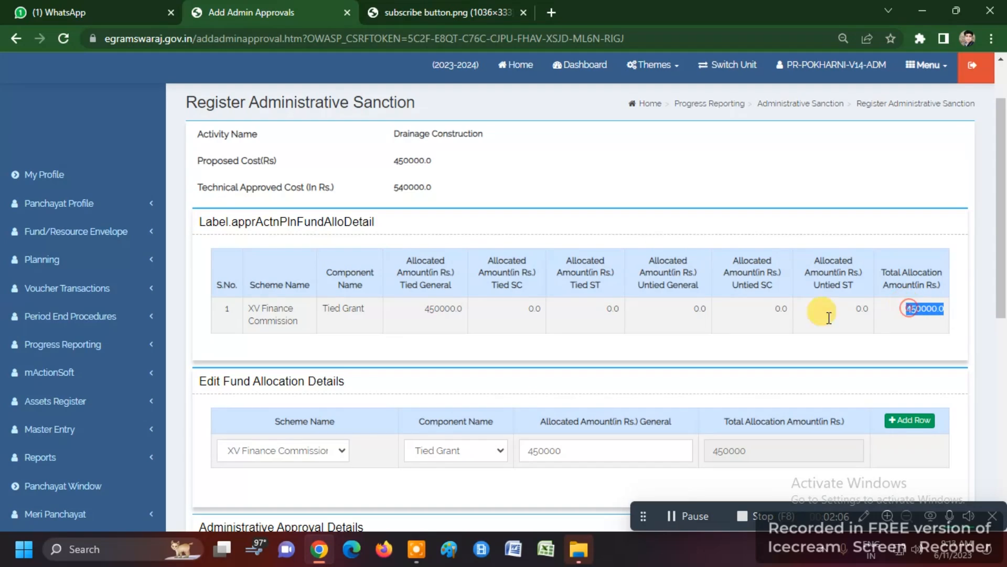
Check the available scheme and component options in the first row of Edit Fund Allocation Details
{"action": "scroll", "coordinate": [369, 391], "scroll_direction": "down", "scroll_amount": 1}
{"action": "scroll", "coordinate": [368, 386], "scroll_direction": "down", "scroll_amount": 1}
{"action": "scroll", "coordinate": [339, 383], "scroll_direction": "down", "scroll_amount": 1}
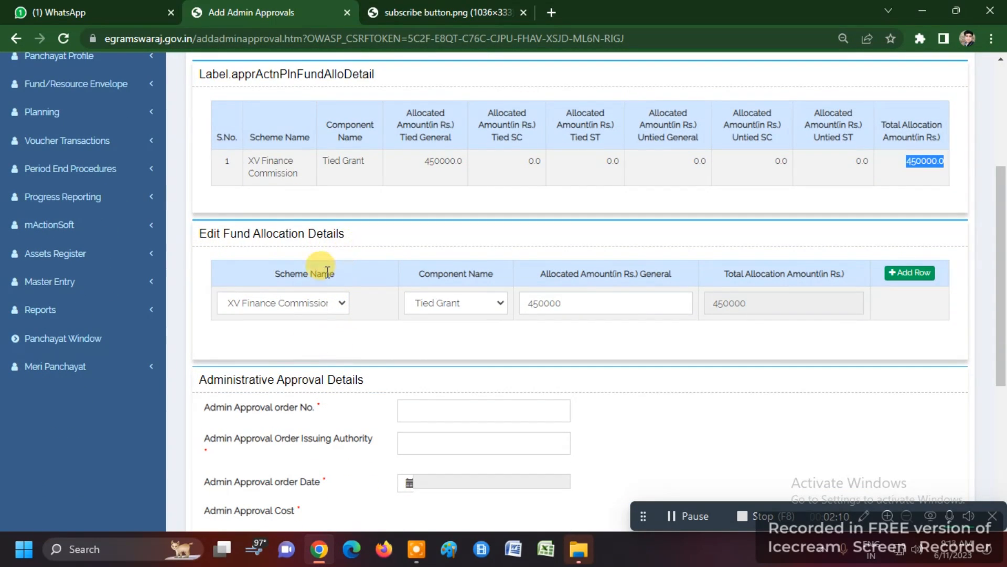
{"action": "left_click", "coordinate": [273, 304]}
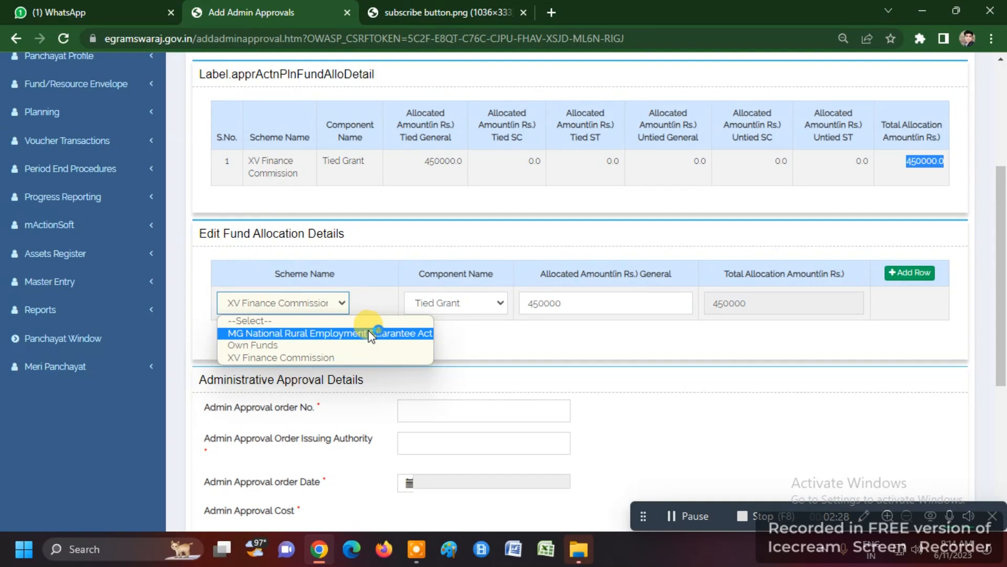
{"action": "left_click", "coordinate": [378, 289]}
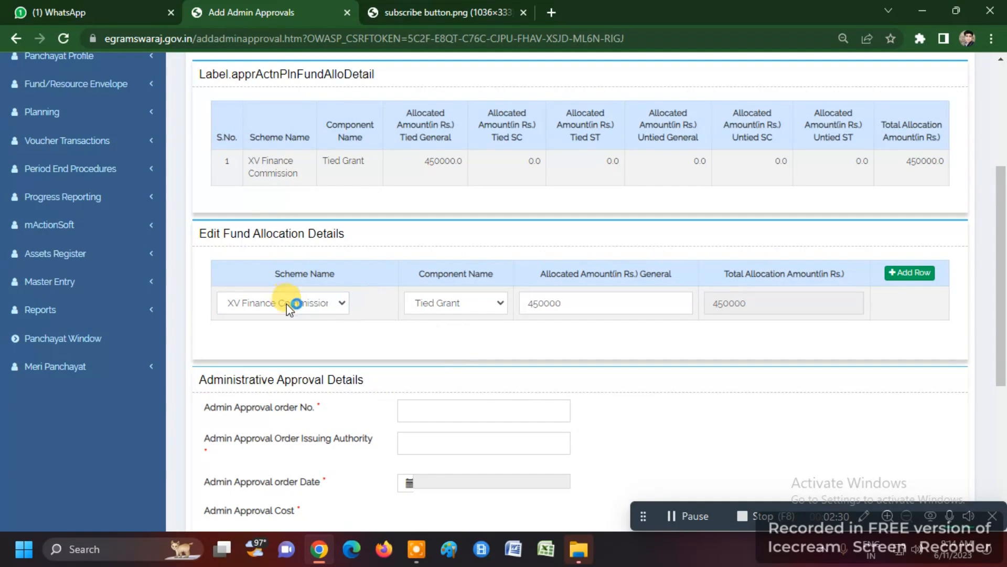
{"action": "left_click", "coordinate": [450, 307]}
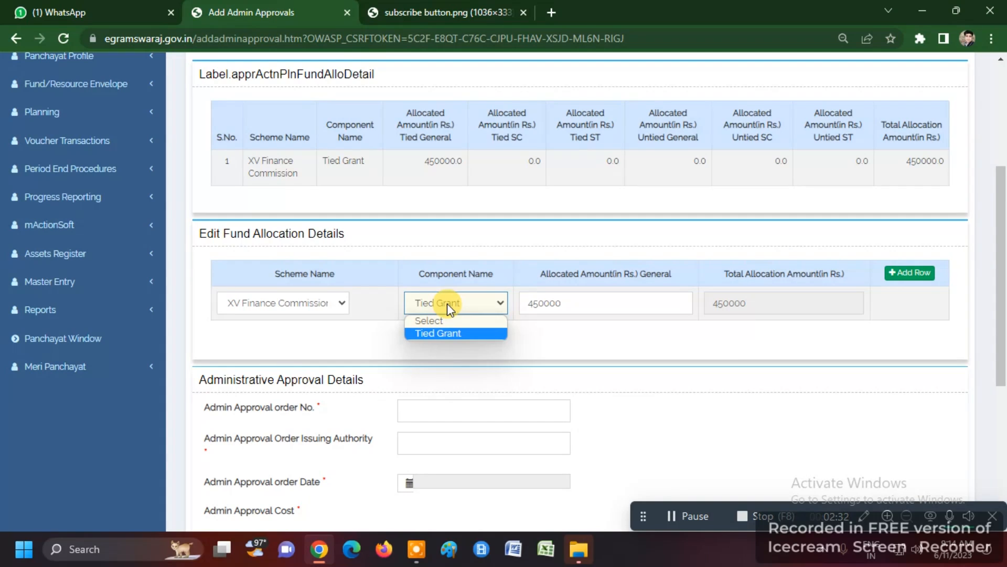
{"action": "left_click", "coordinate": [447, 304]}
{"action": "left_click", "coordinate": [447, 303]}
{"action": "left_click", "coordinate": [318, 303]}
{"action": "left_click", "coordinate": [318, 303]}
{"action": "left_click", "coordinate": [450, 309]}
{"action": "left_click", "coordinate": [451, 311]}
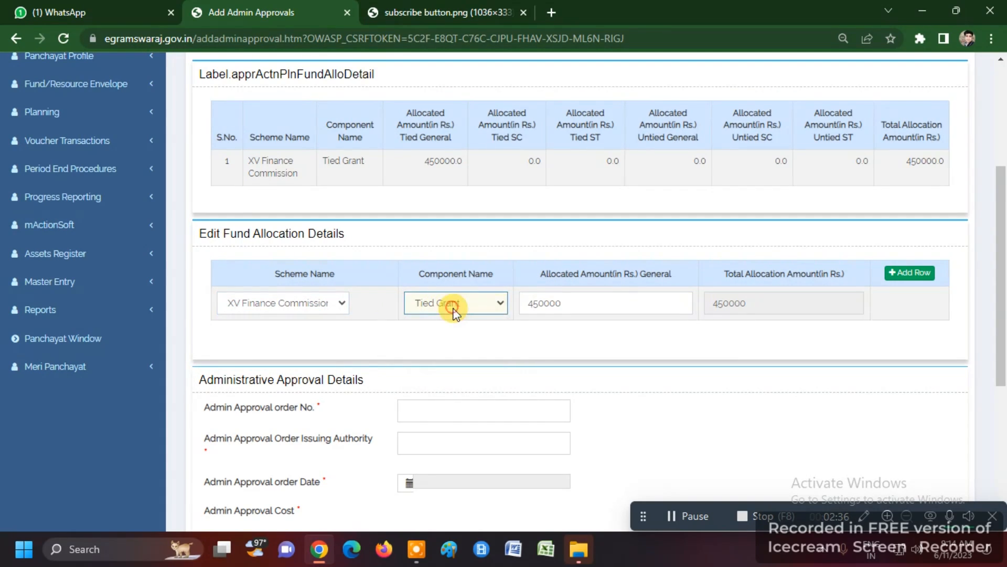
Set the general allocated amount of the XV Finance Commission row to 540000 and compare it with the technical approved cost
{"action": "double_click", "coordinate": [575, 306]}
{"action": "type", "text": "54"}
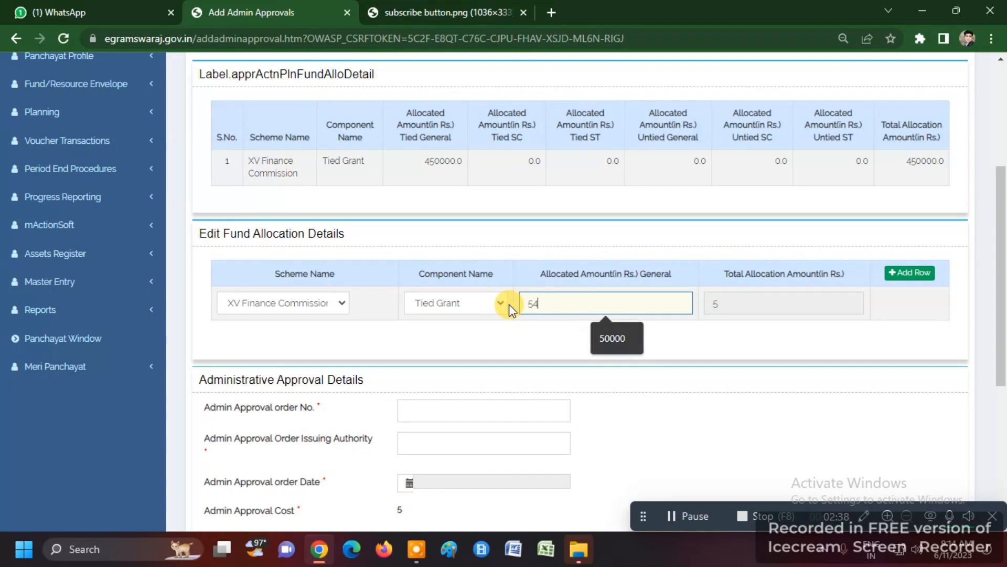
{"action": "type", "text": "0000"}
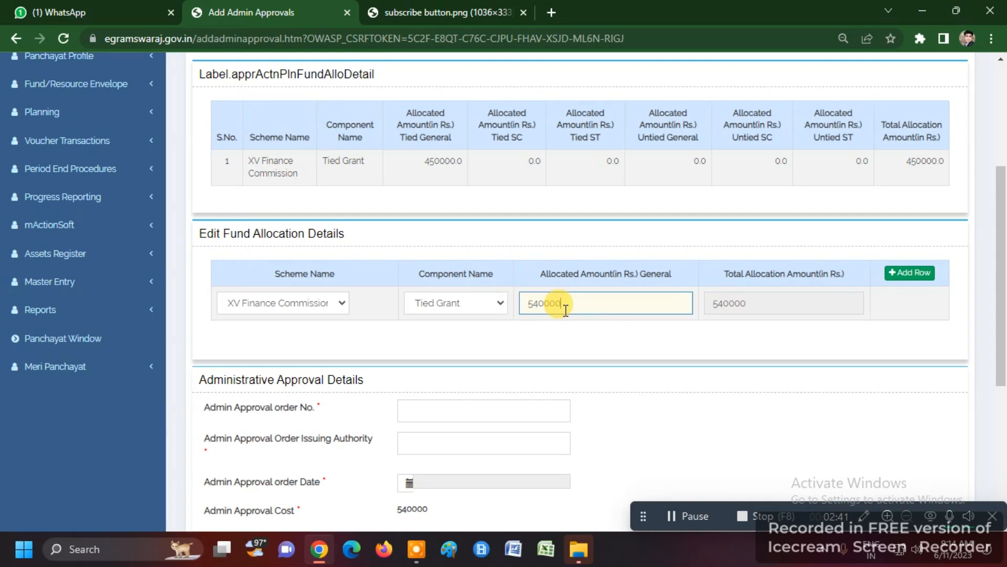
{"action": "scroll", "coordinate": [525, 315], "scroll_direction": "up", "scroll_amount": 1}
{"action": "double_click", "coordinate": [407, 115]}
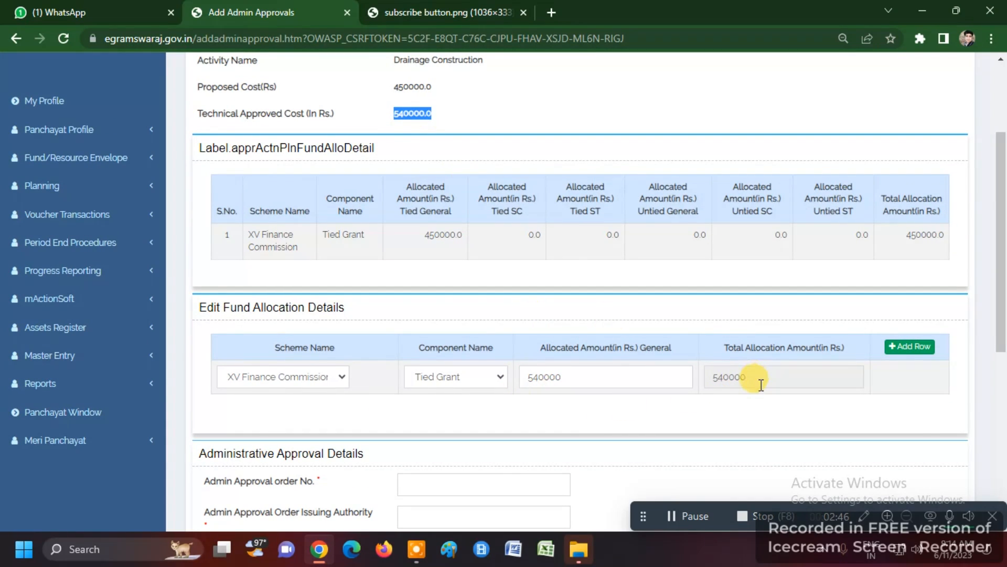
{"action": "scroll", "coordinate": [911, 357], "scroll_direction": "down", "scroll_amount": 1}
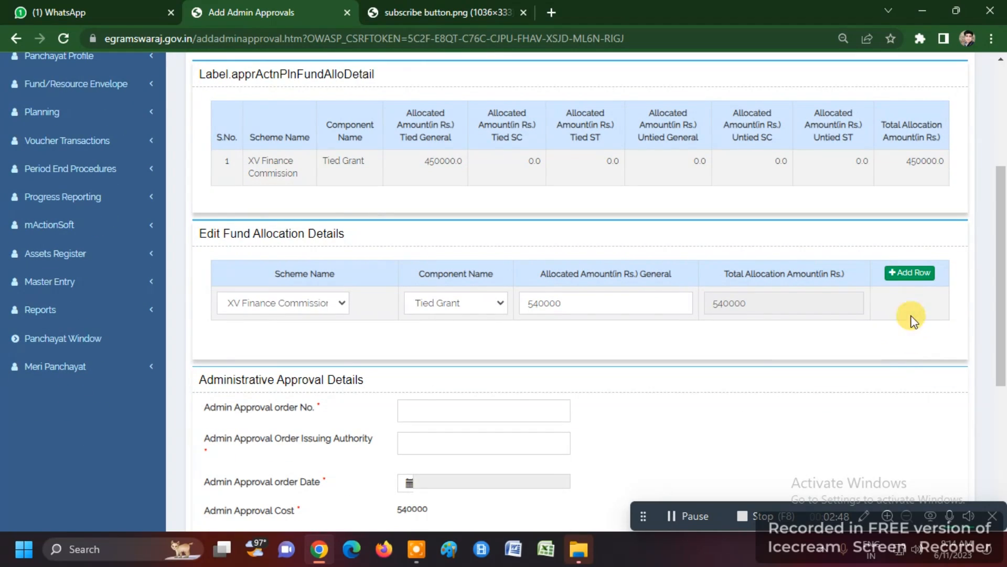
Add a second fund allocation row for the MG National Rural Employment Guarantee Act with 300000 allocated, and delete that row again
{"action": "left_click", "coordinate": [910, 272]}
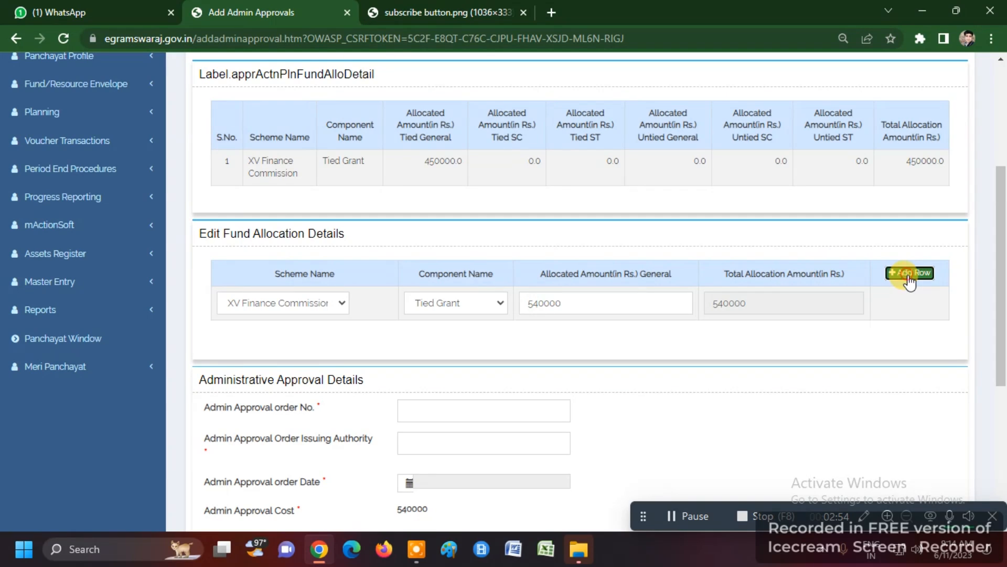
{"action": "left_click", "coordinate": [286, 336]}
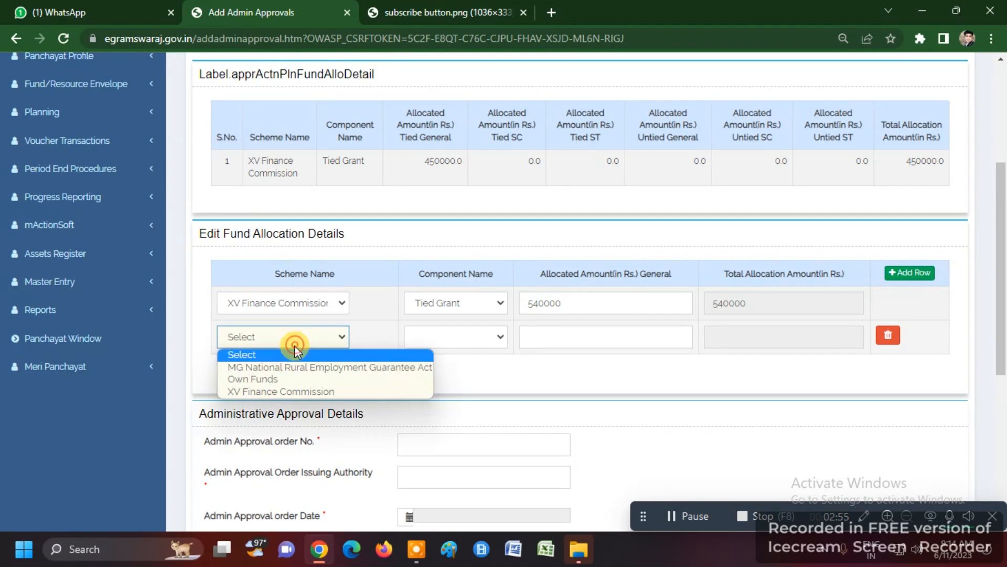
{"action": "left_click", "coordinate": [278, 370]}
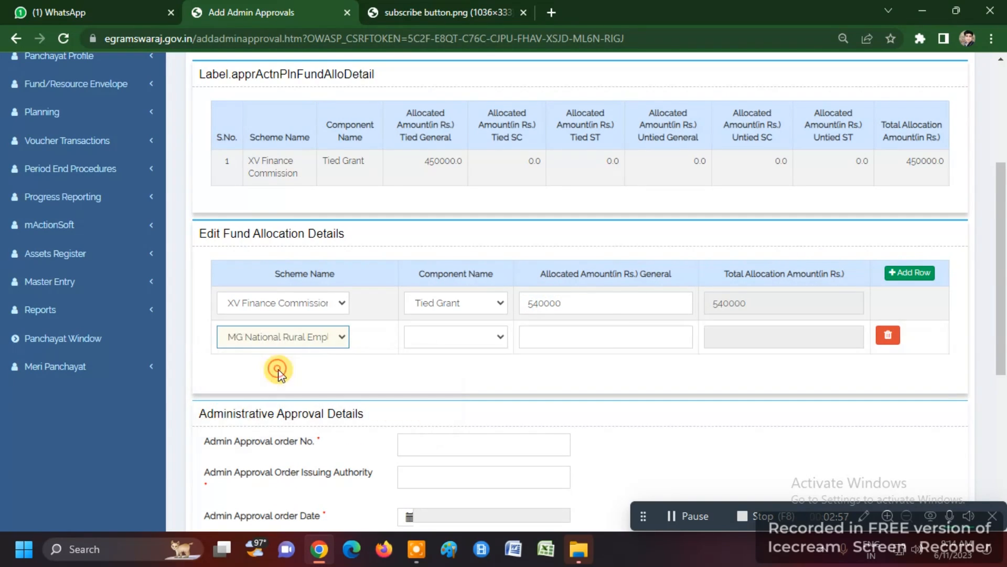
{"action": "left_click", "coordinate": [424, 339]}
{"action": "left_click", "coordinate": [431, 365]}
{"action": "left_click", "coordinate": [634, 339]}
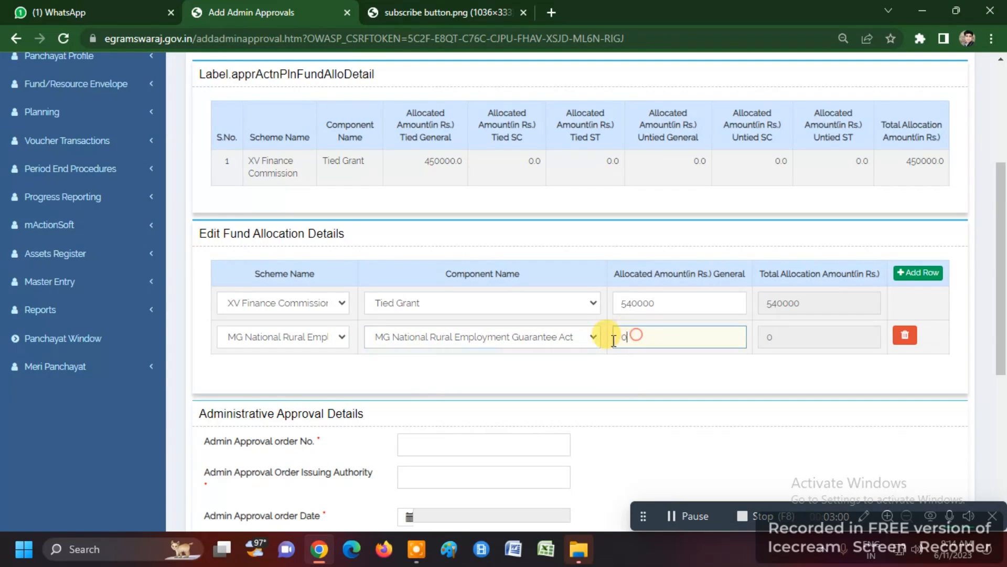
{"action": "type", "text": "300000"}
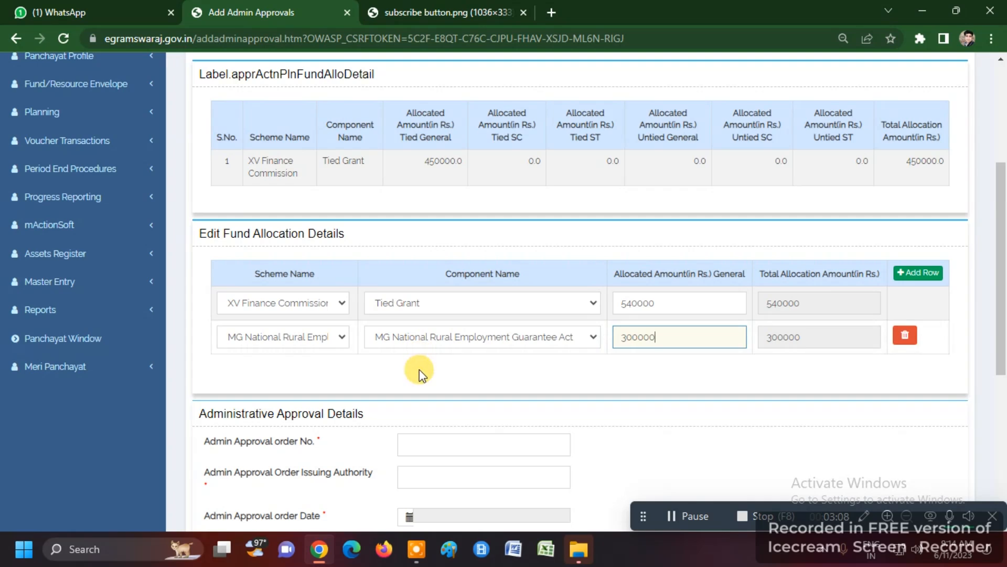
{"action": "left_click", "coordinate": [905, 335]}
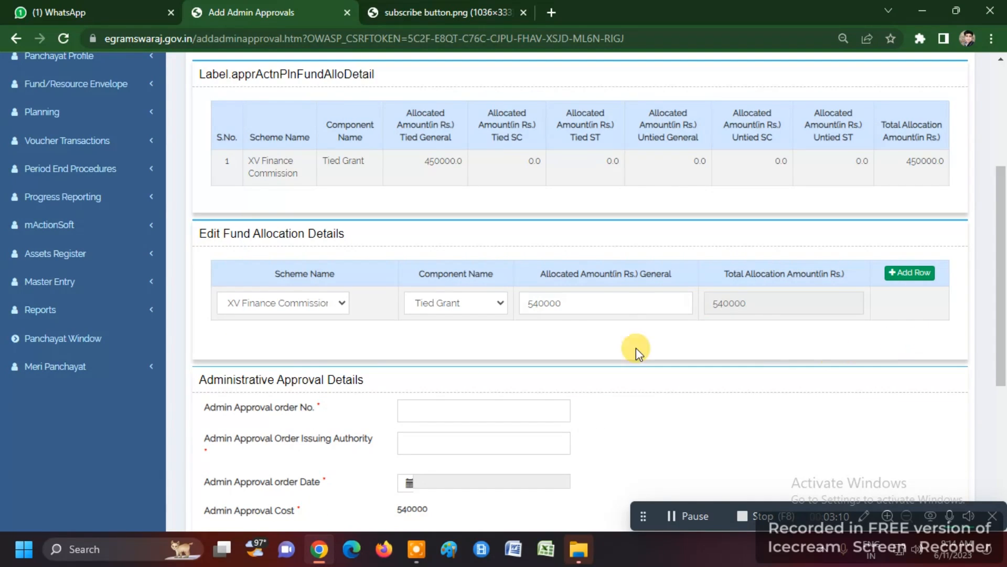
{"action": "scroll", "coordinate": [378, 362], "scroll_direction": "down", "scroll_amount": 1}
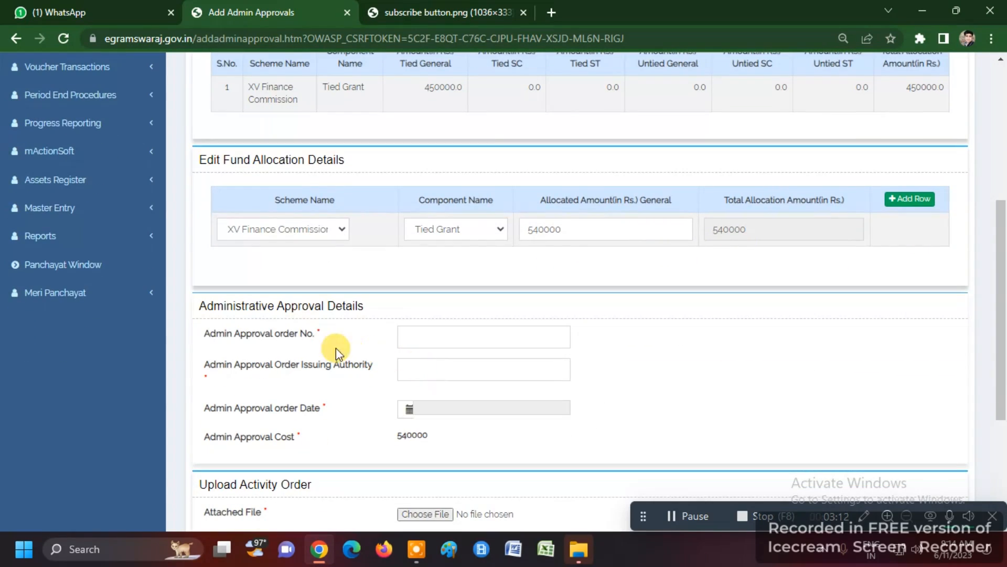
Enter the admin approval order number and set the order issuing authority to gp
{"action": "left_click", "coordinate": [411, 337]}
{"action": "type", "text": "01"}
{"action": "triple_click", "coordinate": [234, 367]}
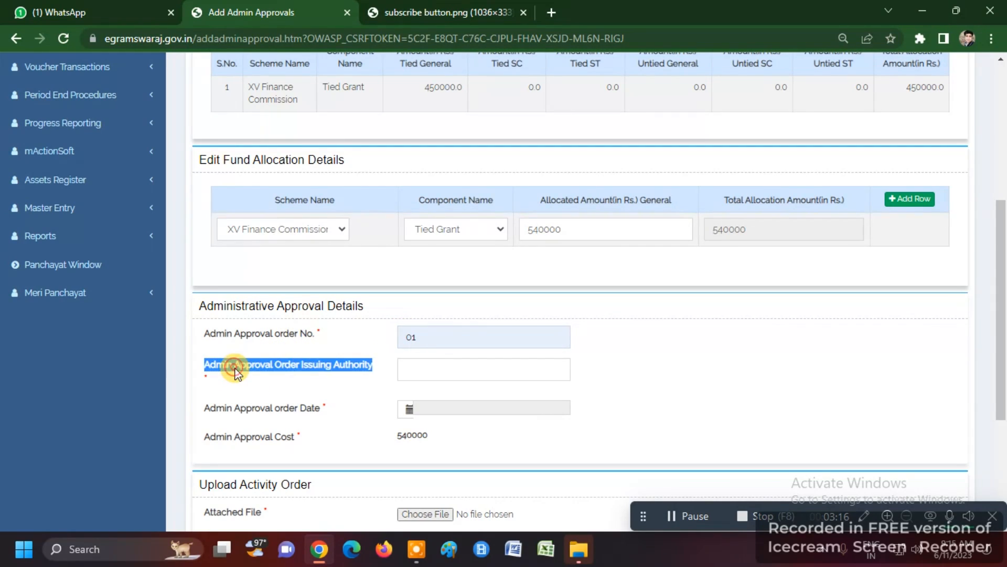
{"action": "left_click", "coordinate": [411, 367]}
{"action": "type", "text": "gp"}
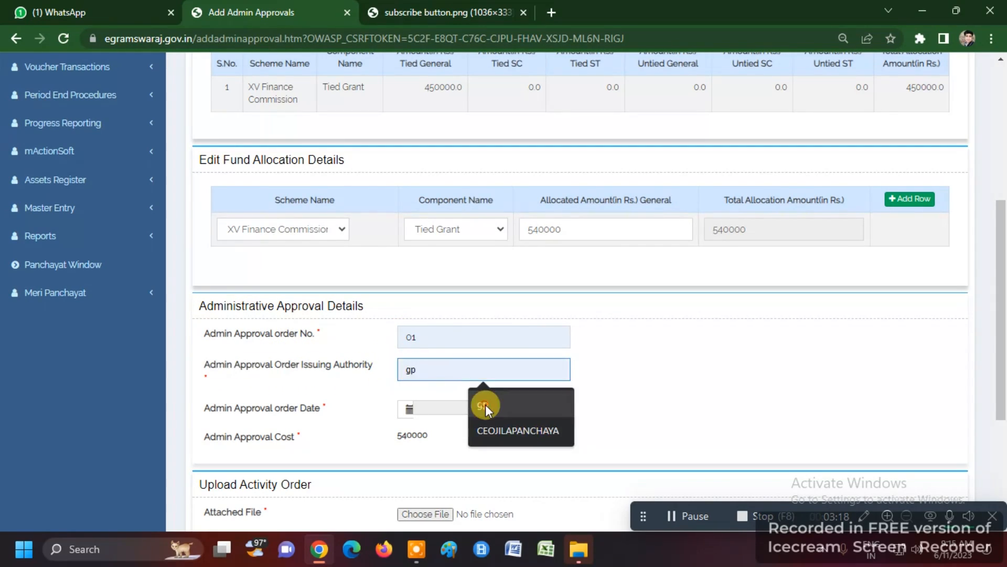
{"action": "left_click", "coordinate": [673, 391]}
{"action": "scroll", "coordinate": [430, 373], "scroll_direction": "down", "scroll_amount": 2}
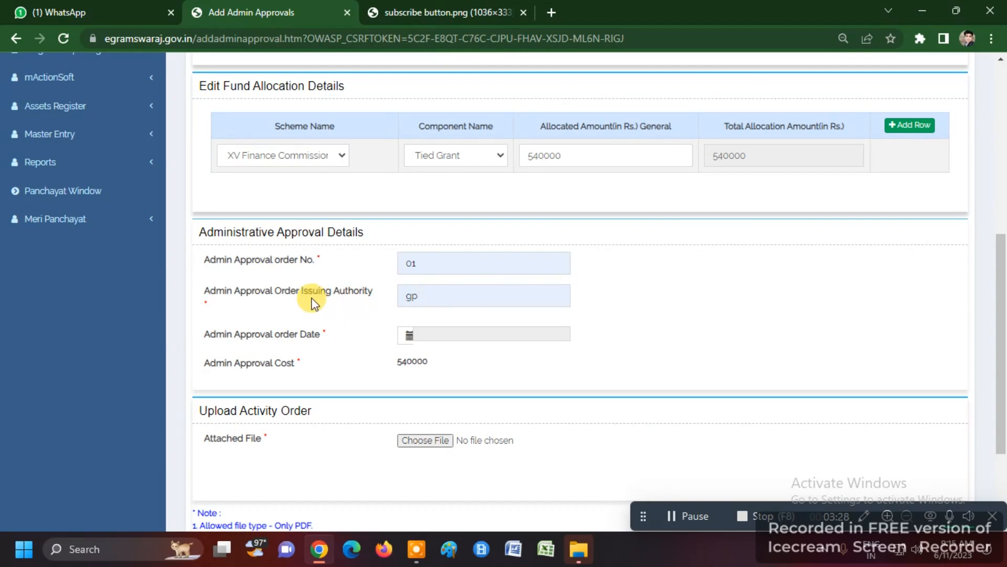
Set the admin approval order date to 01-06-2023 and check the admin approval cost
{"action": "triple_click", "coordinate": [293, 296]}
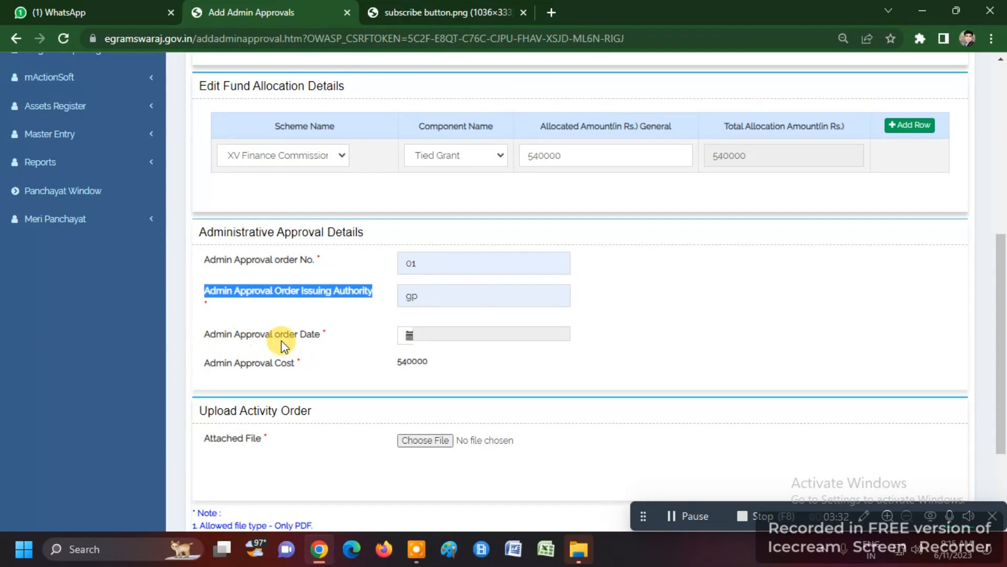
{"action": "left_click", "coordinate": [452, 340]}
{"action": "left_click", "coordinate": [509, 396]}
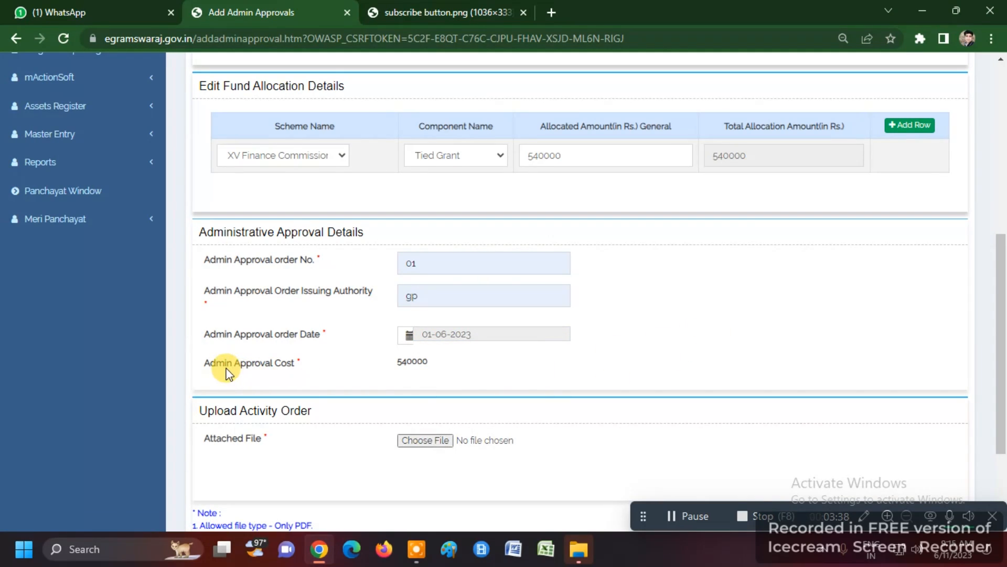
{"action": "double_click", "coordinate": [401, 363]}
Check the allowed file type and size for the activity order and attach as.pdf
{"action": "scroll", "coordinate": [314, 382], "scroll_direction": "down", "scroll_amount": 3}
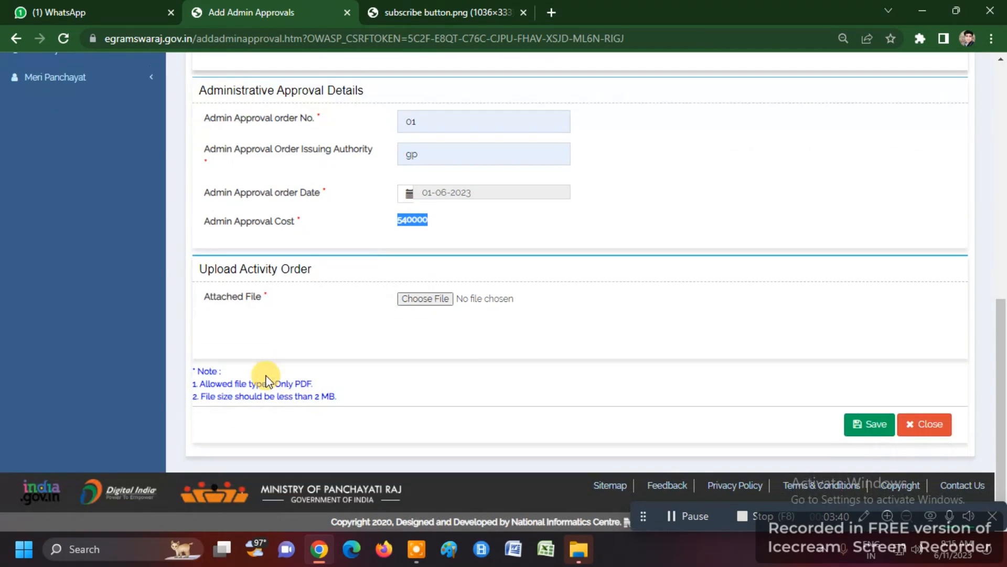
{"action": "left_click", "coordinate": [298, 391]}
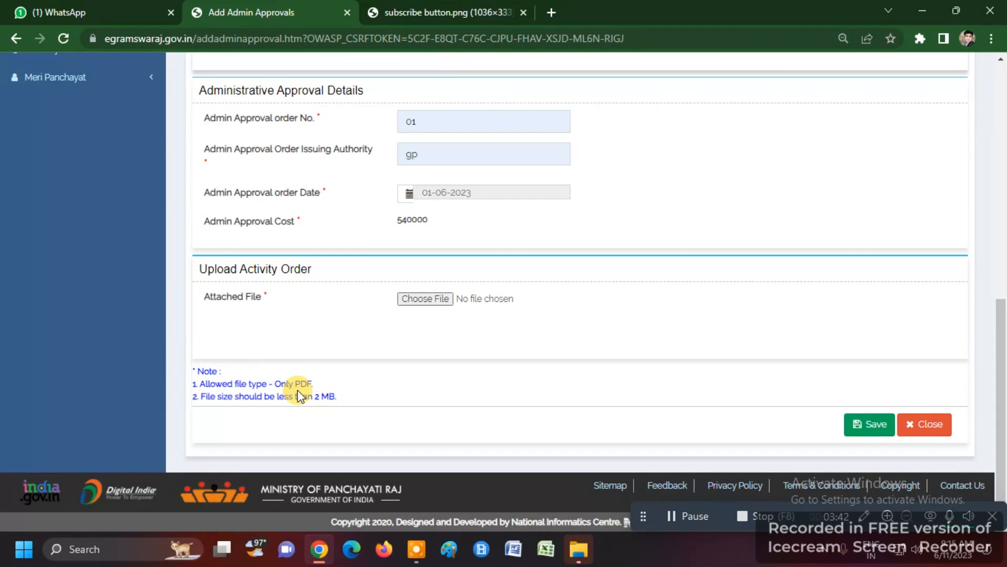
{"action": "triple_click", "coordinate": [325, 395]}
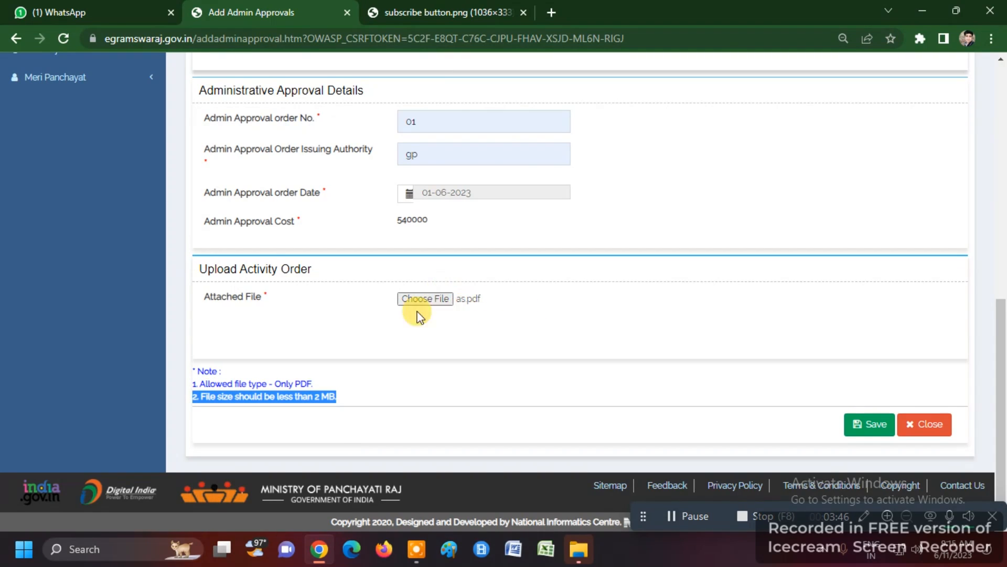
Review the completed administrative approval form, save it and acknowledge the confirmation
{"action": "scroll", "coordinate": [524, 388], "scroll_direction": "up", "scroll_amount": 6}
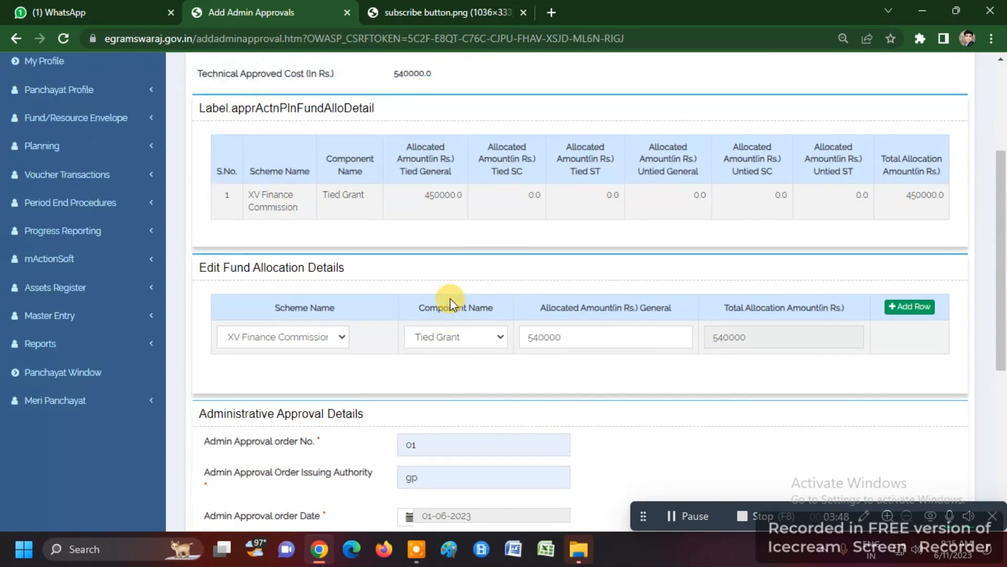
{"action": "scroll", "coordinate": [450, 298], "scroll_direction": "up", "scroll_amount": 4}
{"action": "scroll", "coordinate": [412, 266], "scroll_direction": "down", "scroll_amount": 6}
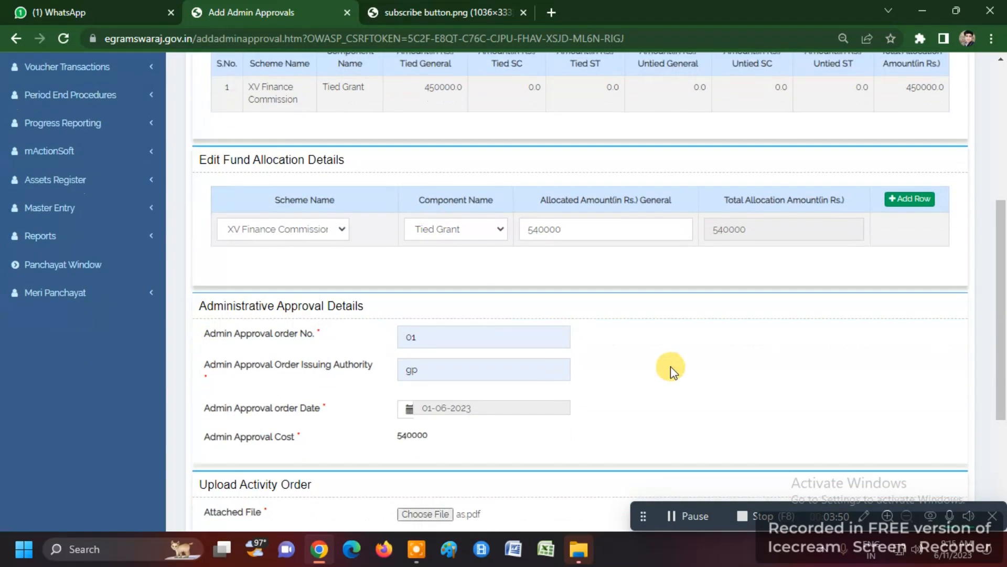
{"action": "scroll", "coordinate": [671, 366], "scroll_direction": "down", "scroll_amount": 3}
{"action": "scroll", "coordinate": [675, 372], "scroll_direction": "down", "scroll_amount": 2}
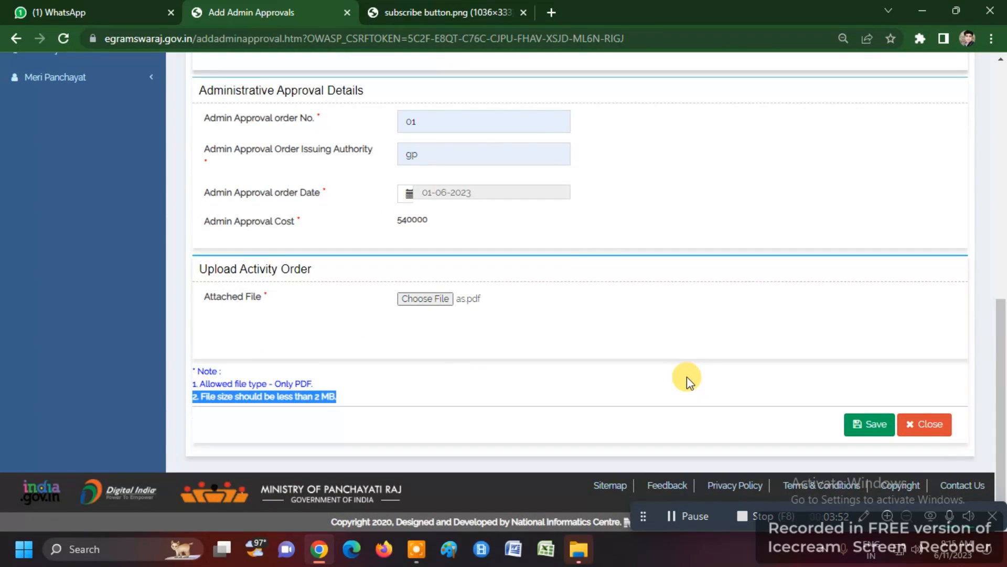
{"action": "left_click", "coordinate": [871, 428]}
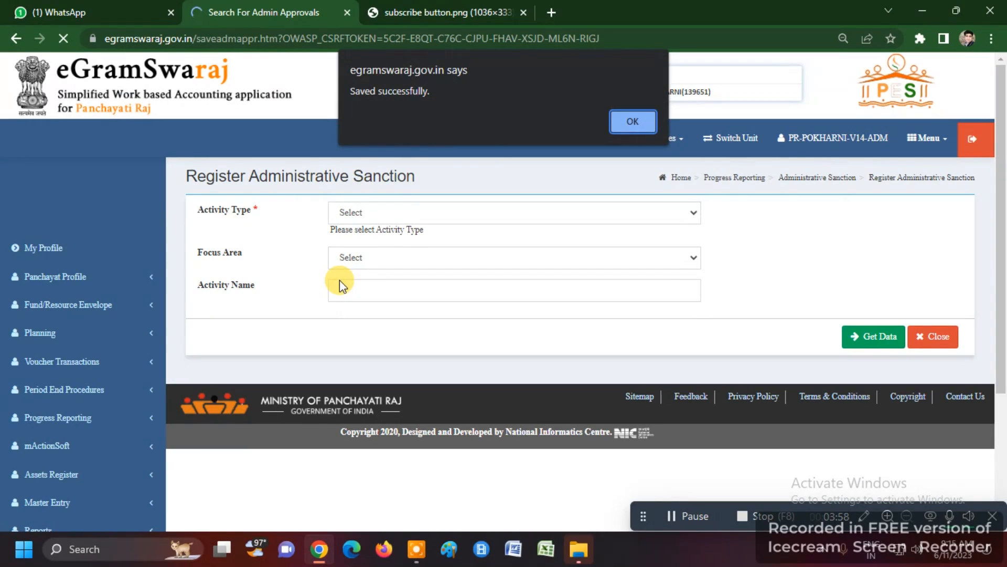
{"action": "triple_click", "coordinate": [376, 88]}
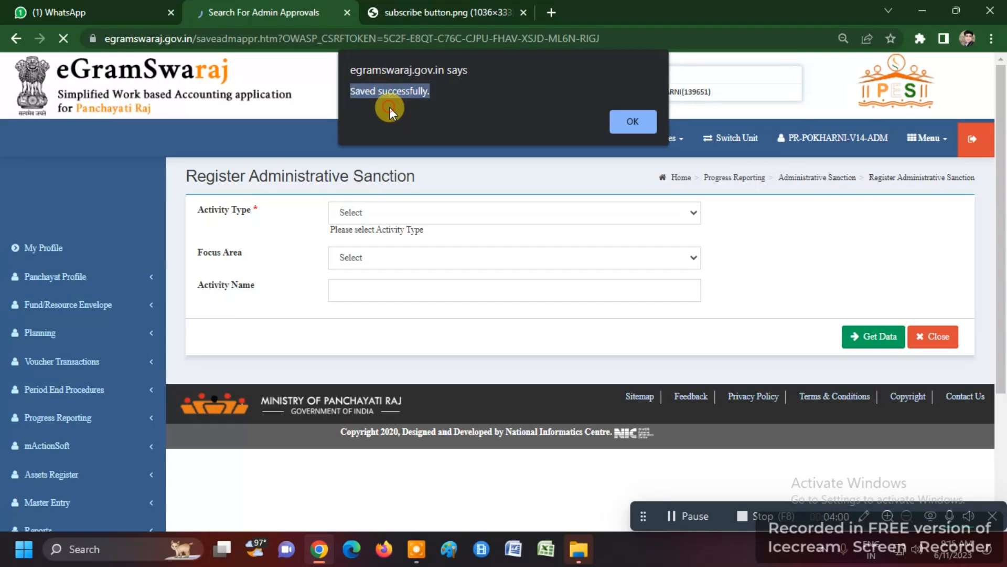
{"action": "left_click", "coordinate": [638, 124]}
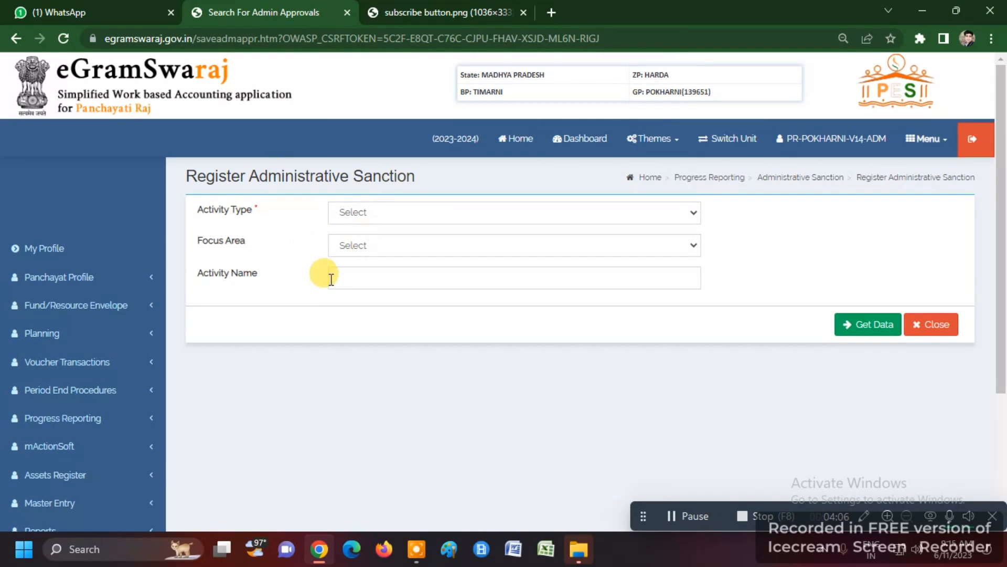
Open the Register Progress Reporting page for adding physical progress
{"action": "scroll", "coordinate": [214, 294], "scroll_direction": "down", "scroll_amount": 4}
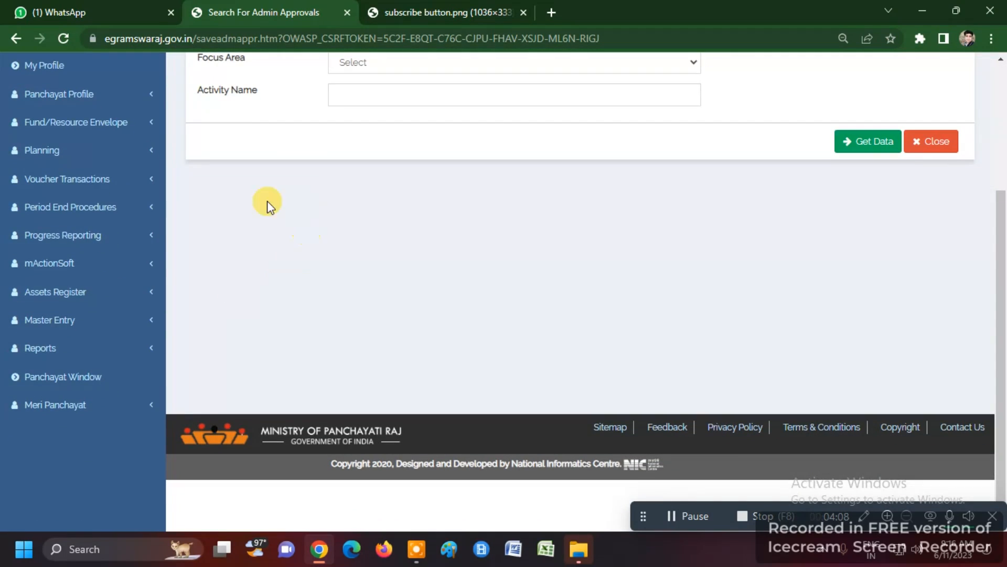
{"action": "left_click", "coordinate": [78, 242]}
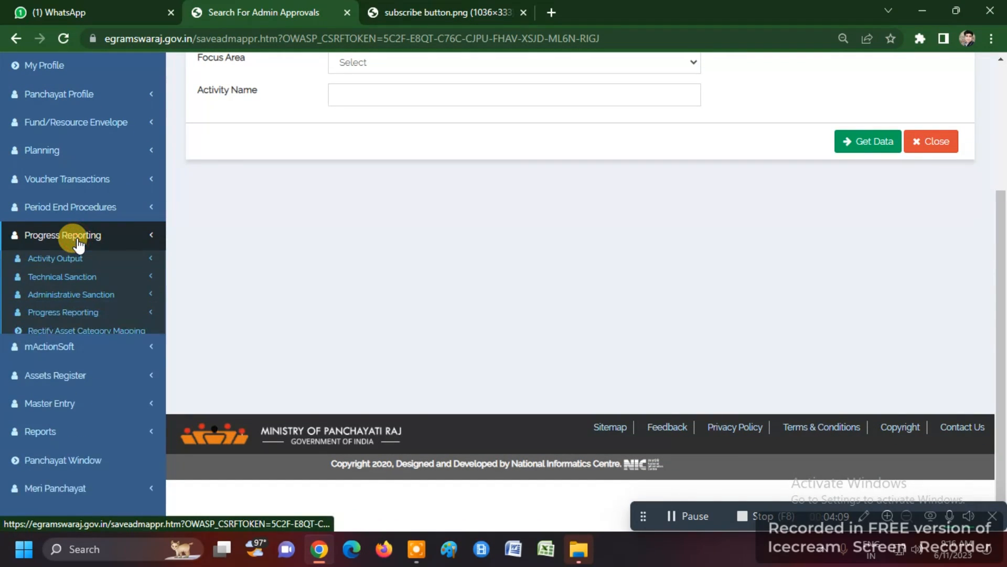
{"action": "left_click", "coordinate": [44, 281]}
{"action": "left_click", "coordinate": [45, 281]}
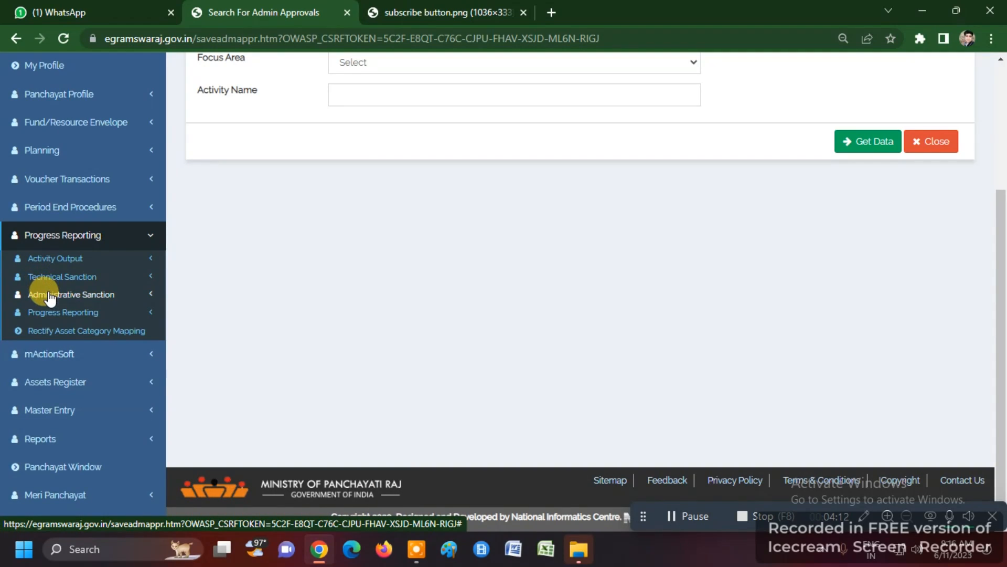
{"action": "left_click", "coordinate": [49, 295]}
{"action": "left_click", "coordinate": [47, 295]}
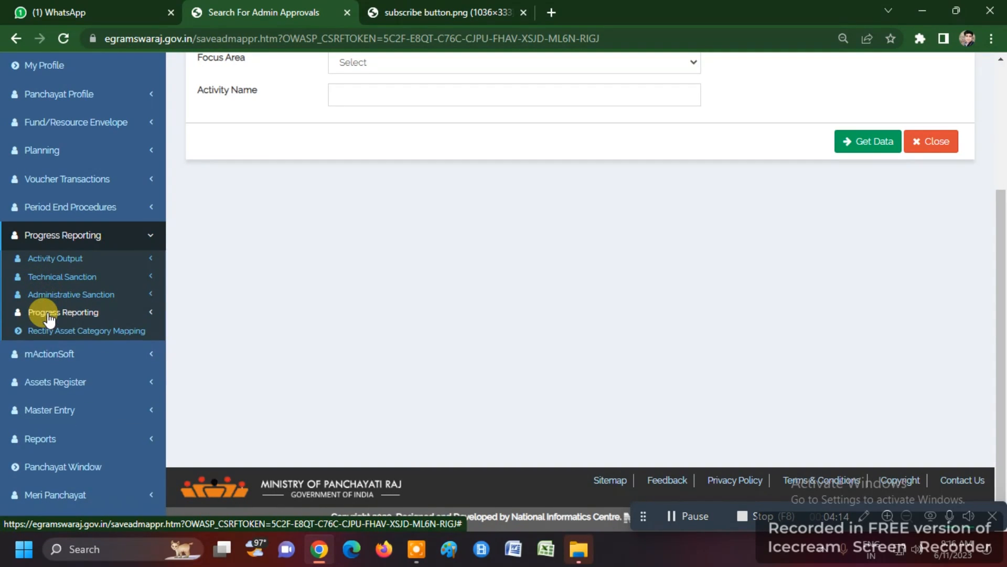
{"action": "left_click", "coordinate": [46, 314]}
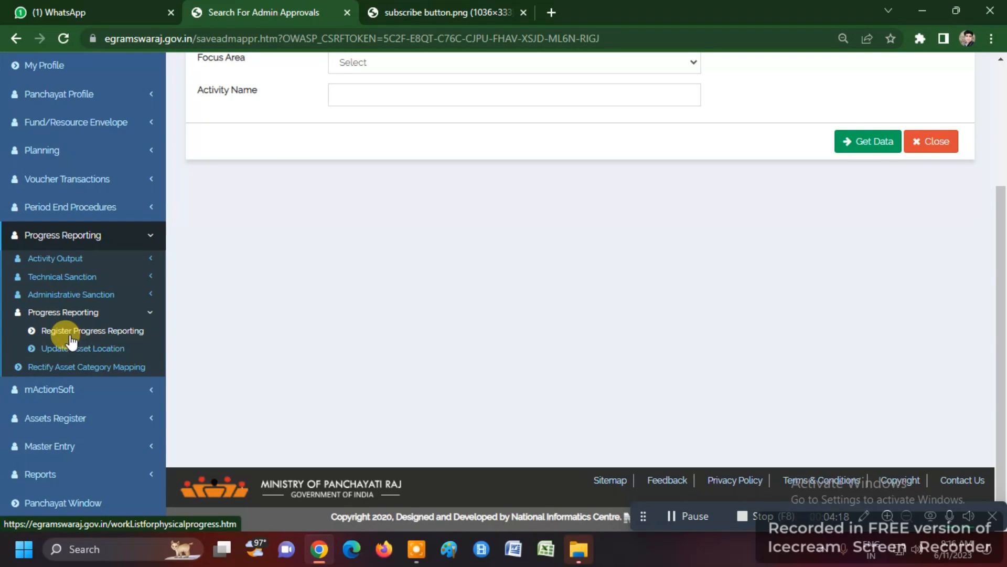
{"action": "left_click", "coordinate": [70, 339]}
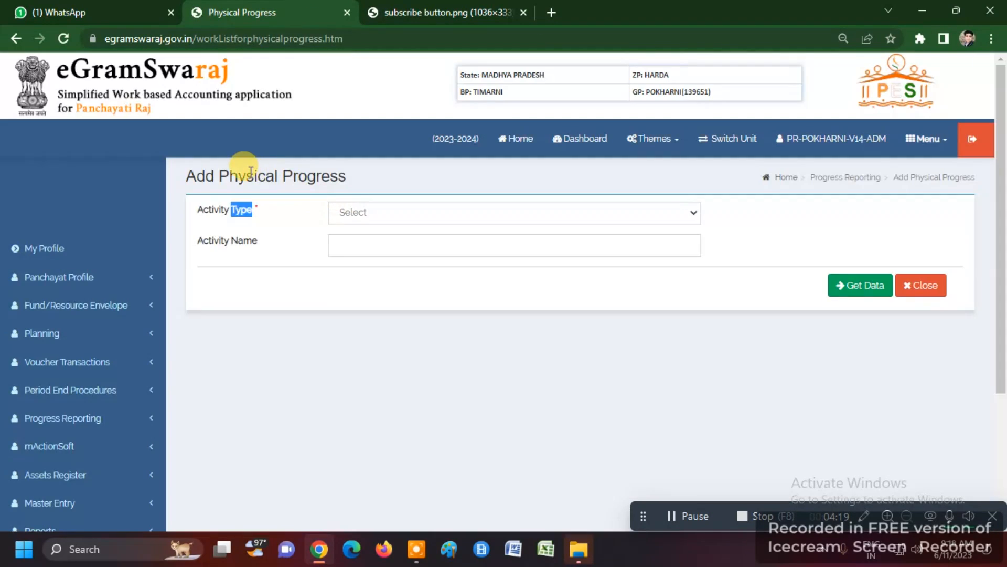
Retrieve the activities of type Public Works for physical progress reporting
{"action": "triple_click", "coordinate": [249, 173]}
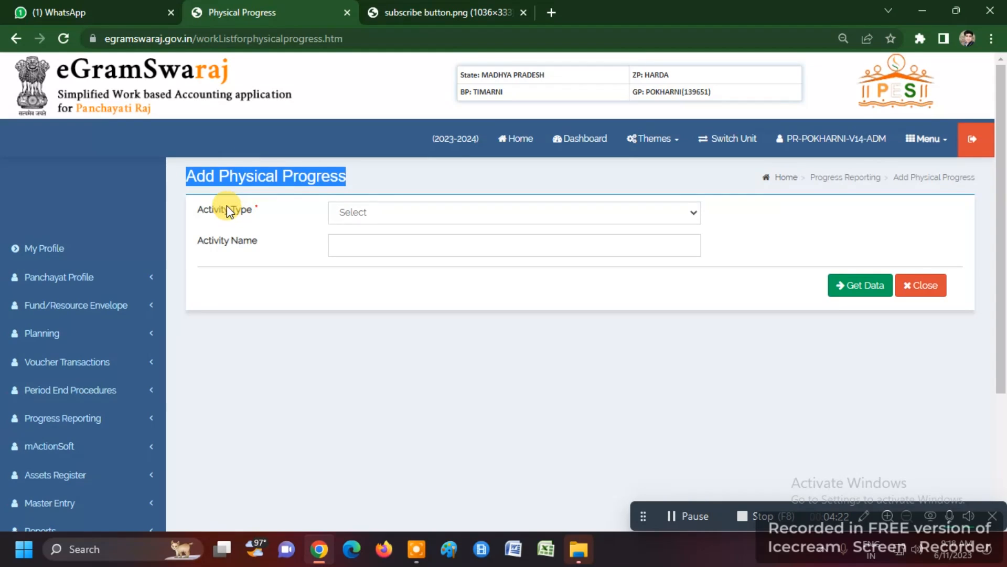
{"action": "left_click", "coordinate": [355, 216]}
{"action": "left_click", "coordinate": [356, 240]}
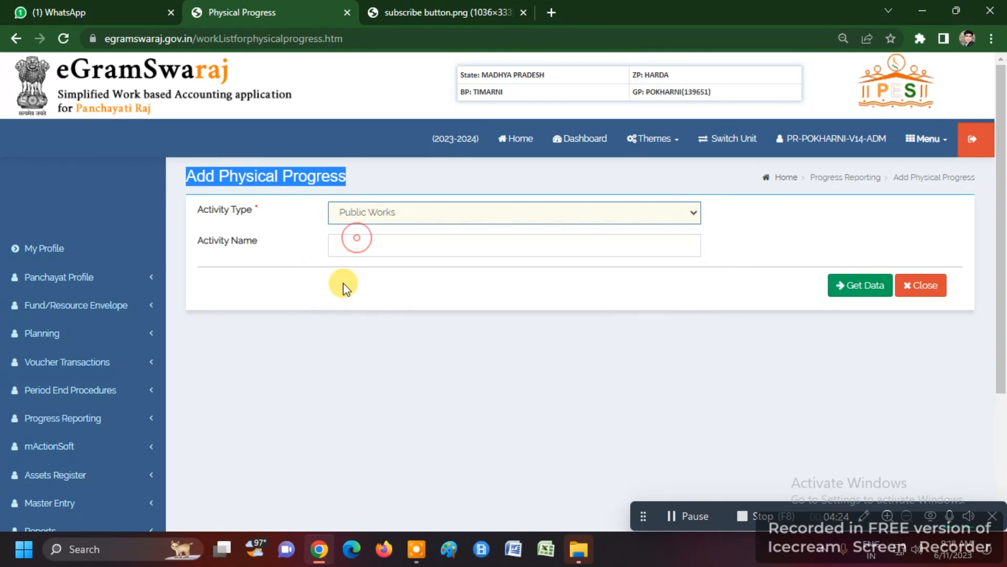
{"action": "left_click", "coordinate": [321, 316]}
{"action": "left_click", "coordinate": [861, 288]}
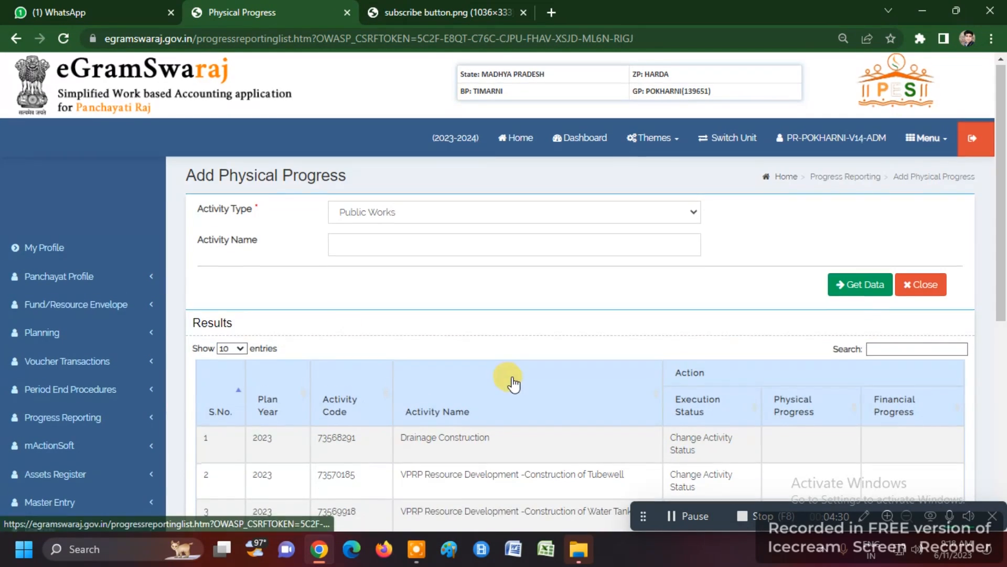
Examine the Public Works activity results, especially the code, name and execution status action of Drainage Construction
{"action": "scroll", "coordinate": [503, 377], "scroll_direction": "down", "scroll_amount": 3}
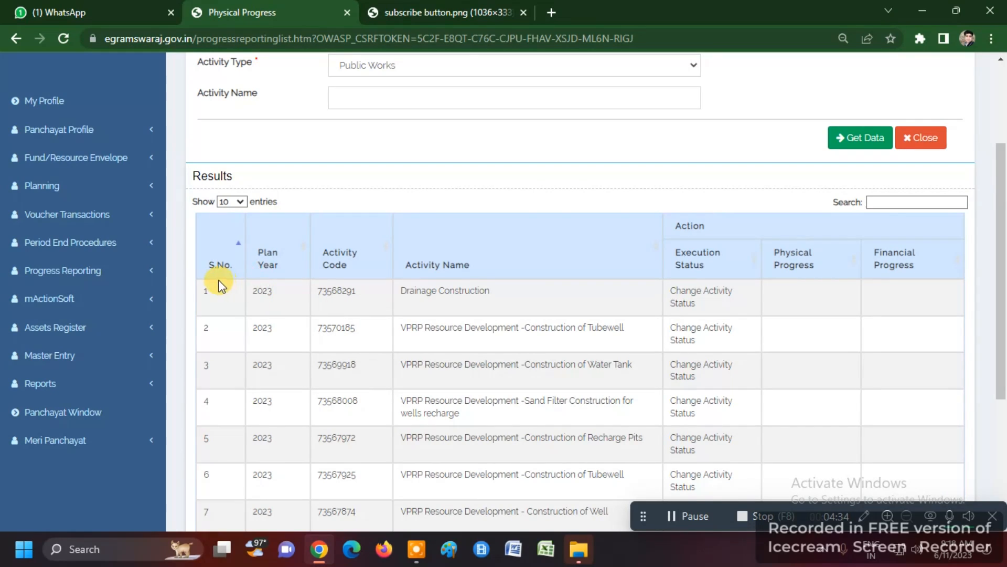
{"action": "double_click", "coordinate": [336, 290]}
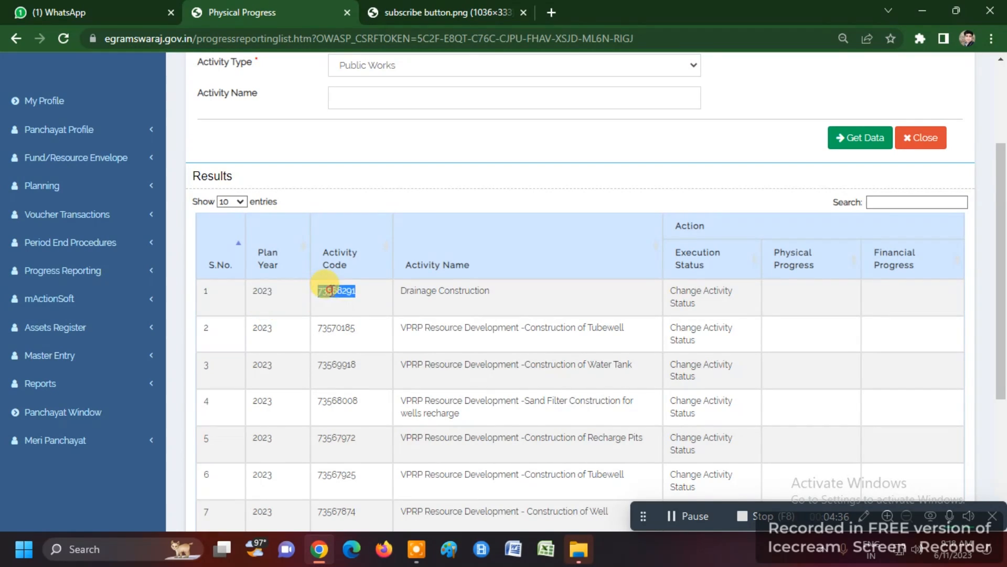
{"action": "triple_click", "coordinate": [422, 292]}
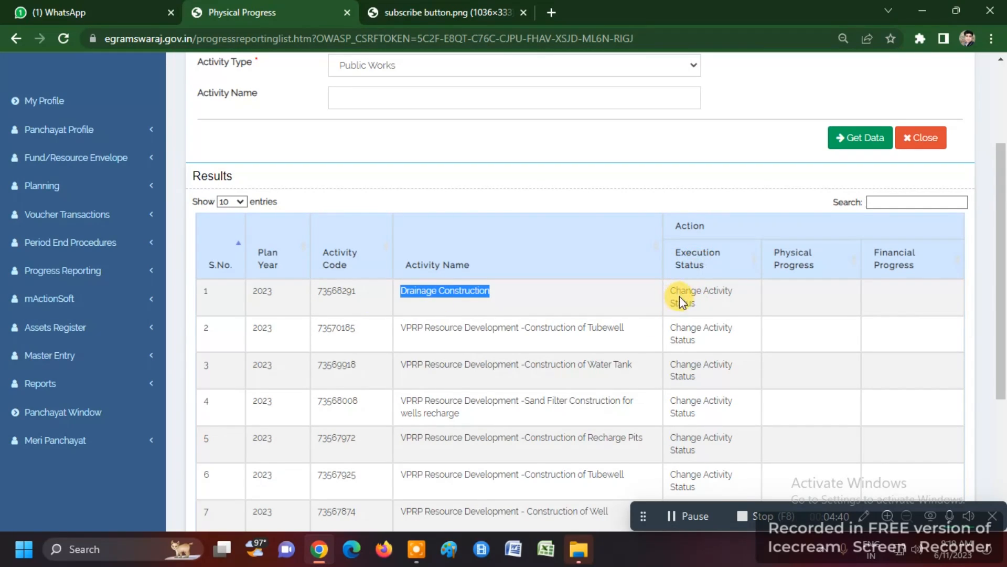
{"action": "scroll", "coordinate": [682, 315], "scroll_direction": "down", "scroll_amount": 4}
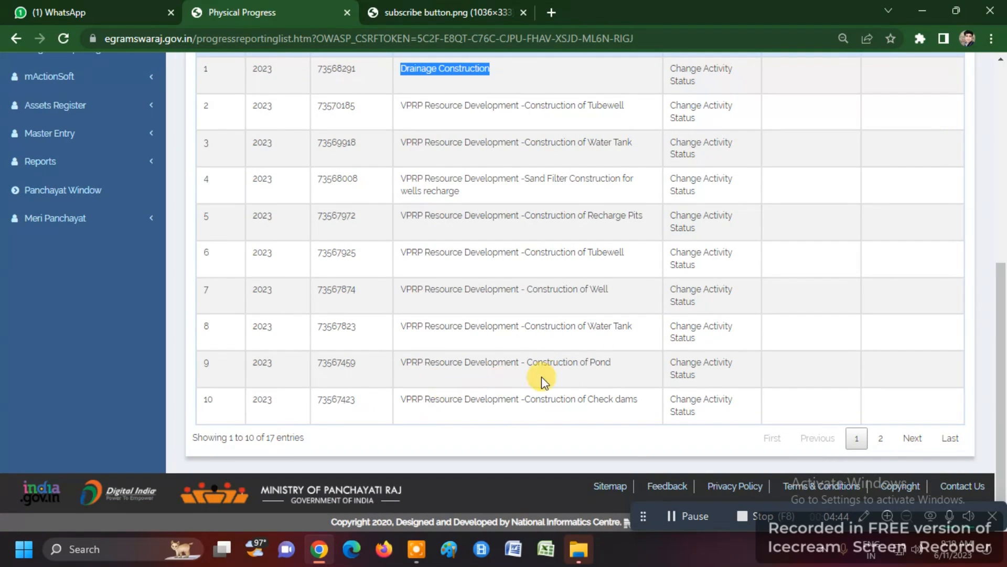
{"action": "scroll", "coordinate": [551, 378], "scroll_direction": "up", "scroll_amount": 7}
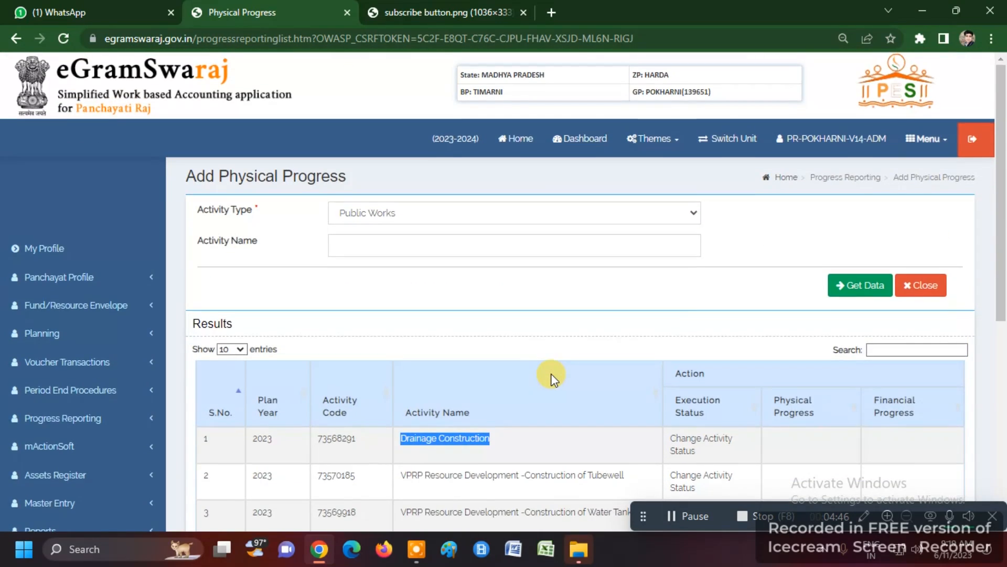
{"action": "scroll", "coordinate": [551, 373], "scroll_direction": "down", "scroll_amount": 3}
{"action": "double_click", "coordinate": [451, 291]}
{"action": "left_click", "coordinate": [451, 291]}
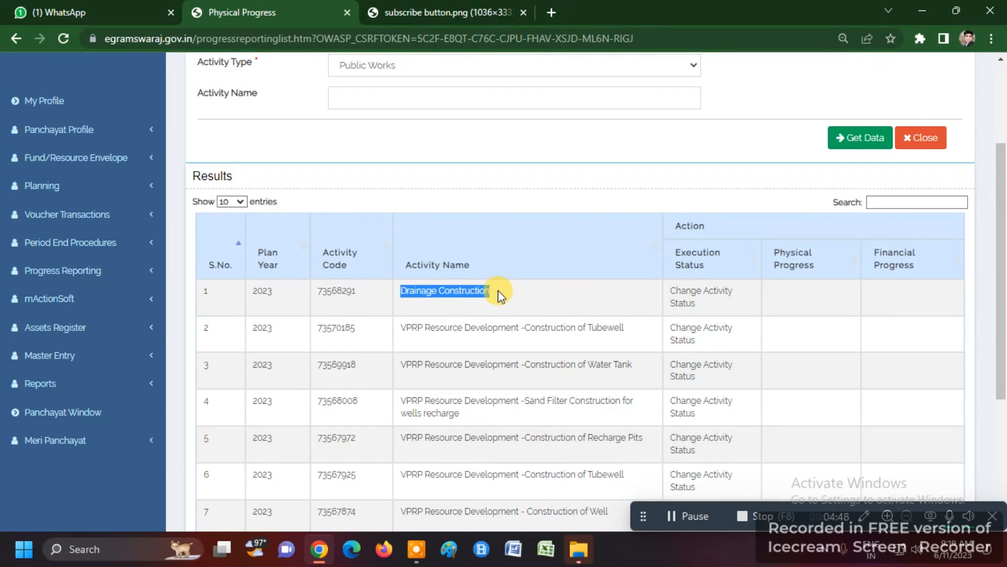
{"action": "left_click", "coordinate": [498, 292]}
{"action": "double_click", "coordinate": [478, 292]}
{"action": "double_click", "coordinate": [422, 291]}
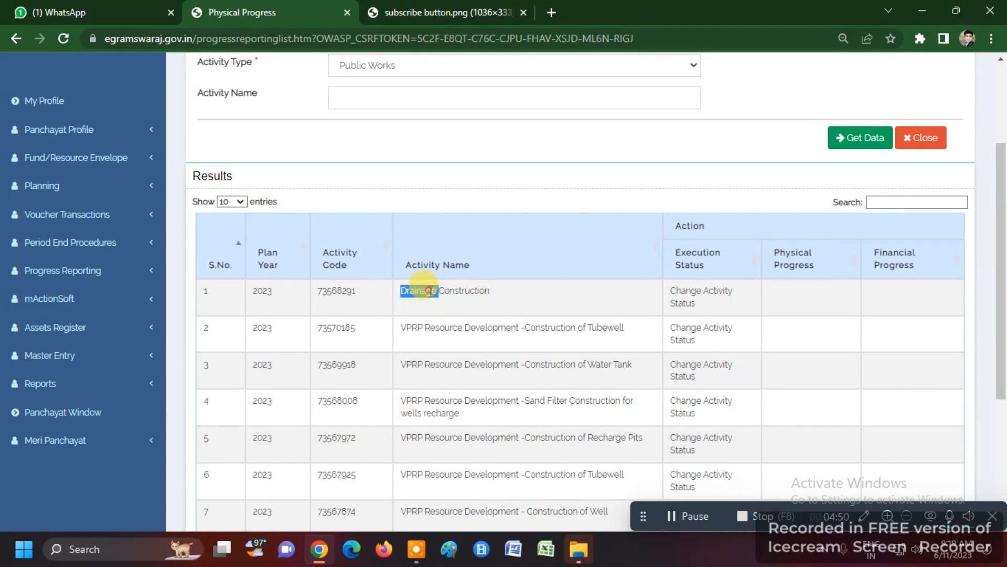
Open the activity status change form for Drainage Construction, confirming the request, and check the proposed cost
{"action": "left_click", "coordinate": [701, 296]}
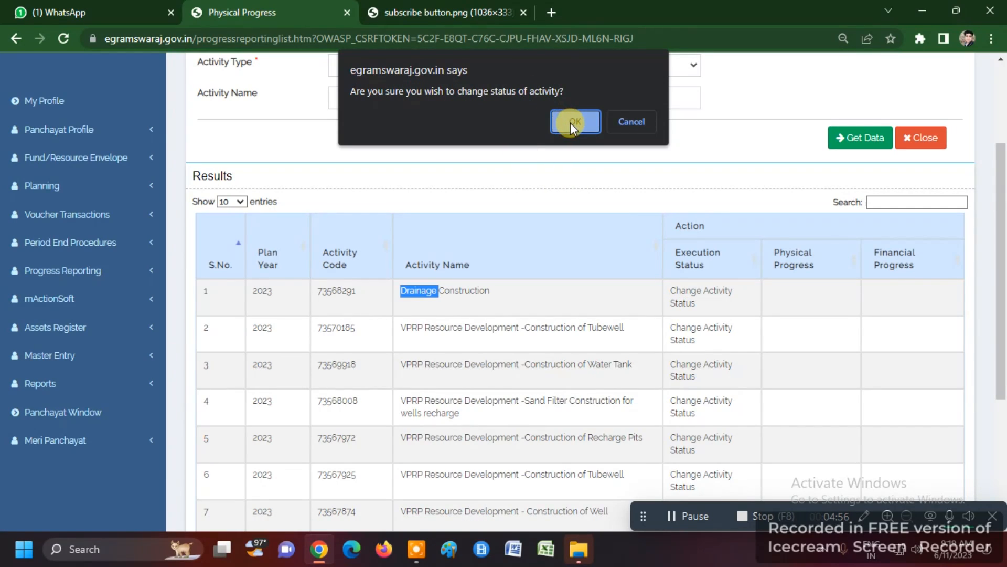
{"action": "triple_click", "coordinate": [493, 93]}
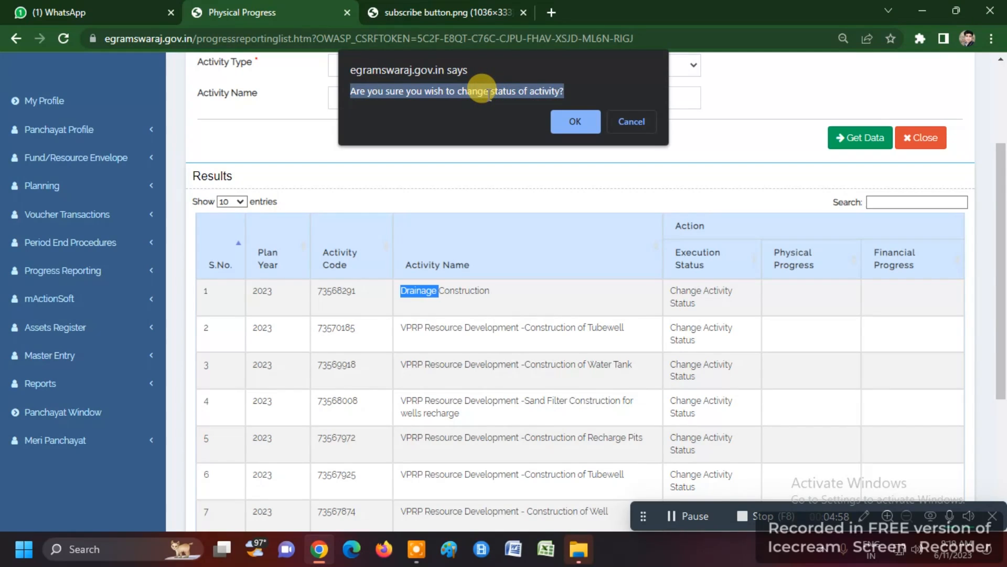
{"action": "left_click", "coordinate": [435, 93]}
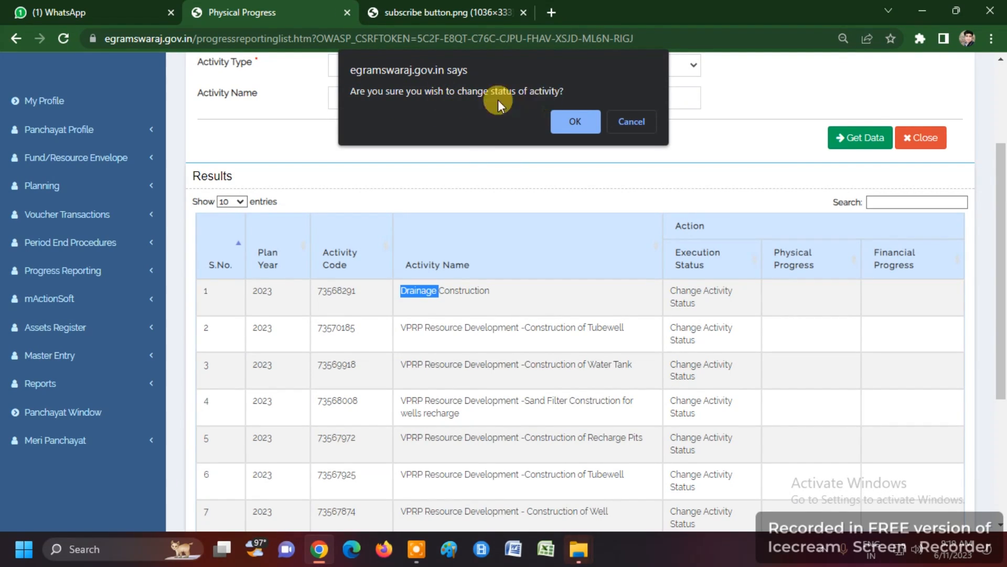
{"action": "left_click", "coordinate": [577, 122]}
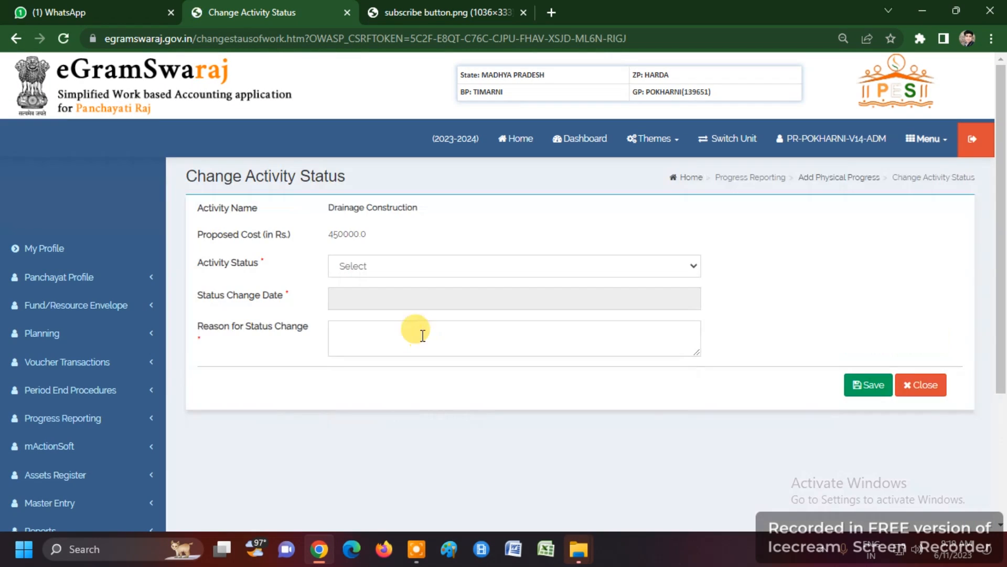
{"action": "double_click", "coordinate": [336, 235]}
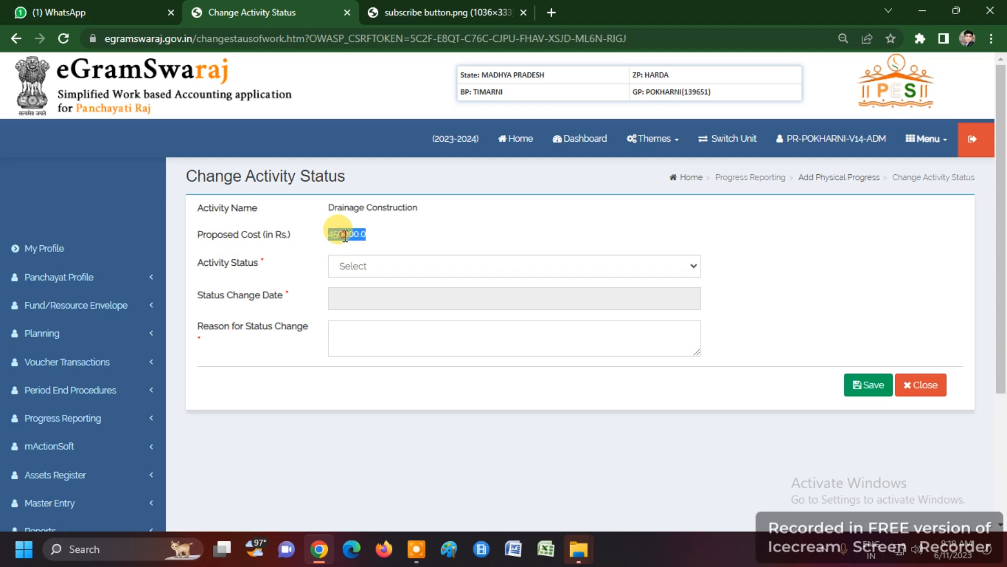
Set the activity status of Drainage Construction to Ongoing after checking the activity name and status fields
{"action": "left_click", "coordinate": [227, 263]}
{"action": "triple_click", "coordinate": [227, 262]}
{"action": "left_click", "coordinate": [216, 202]}
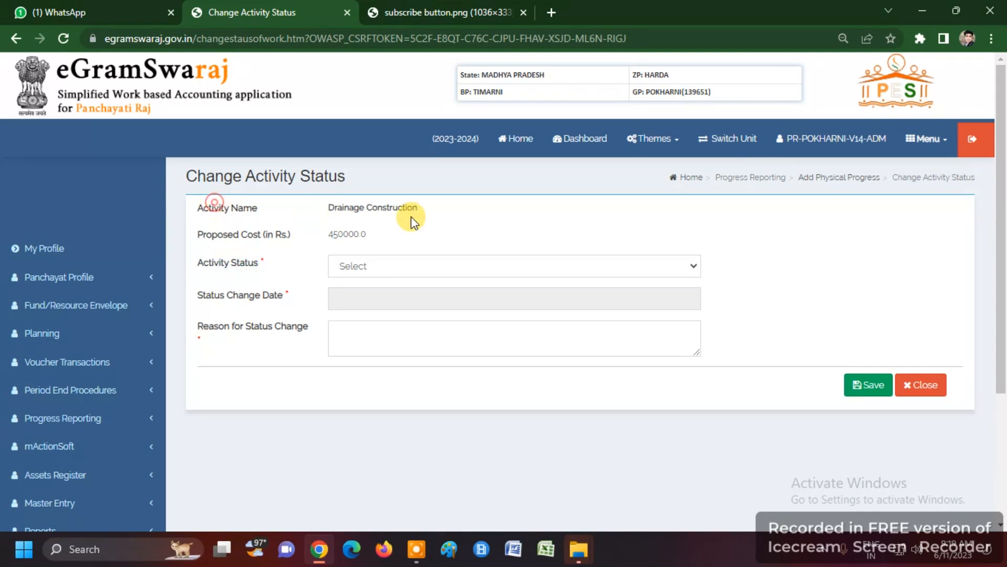
{"action": "triple_click", "coordinate": [372, 207]}
{"action": "triple_click", "coordinate": [233, 262]}
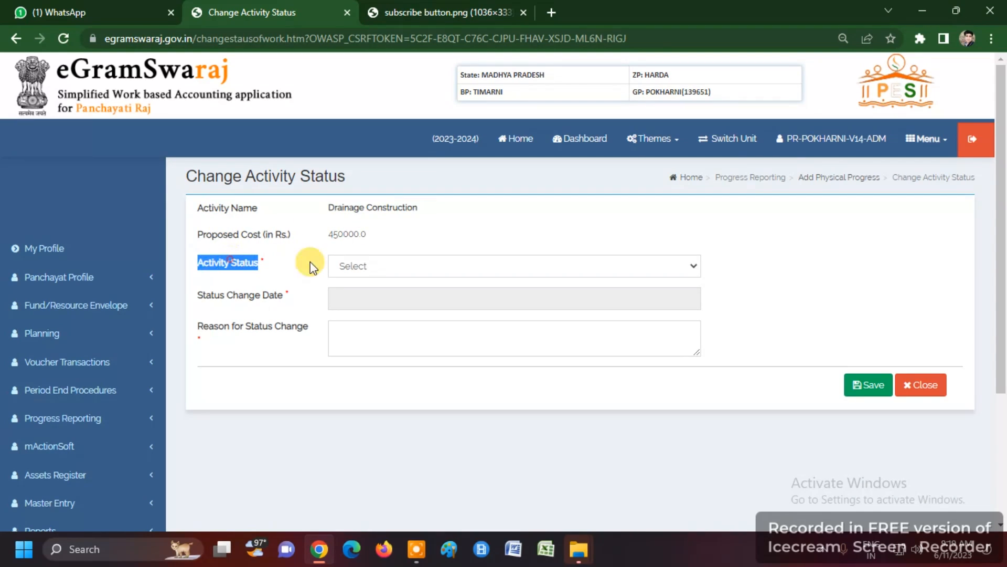
{"action": "left_click", "coordinate": [352, 265]}
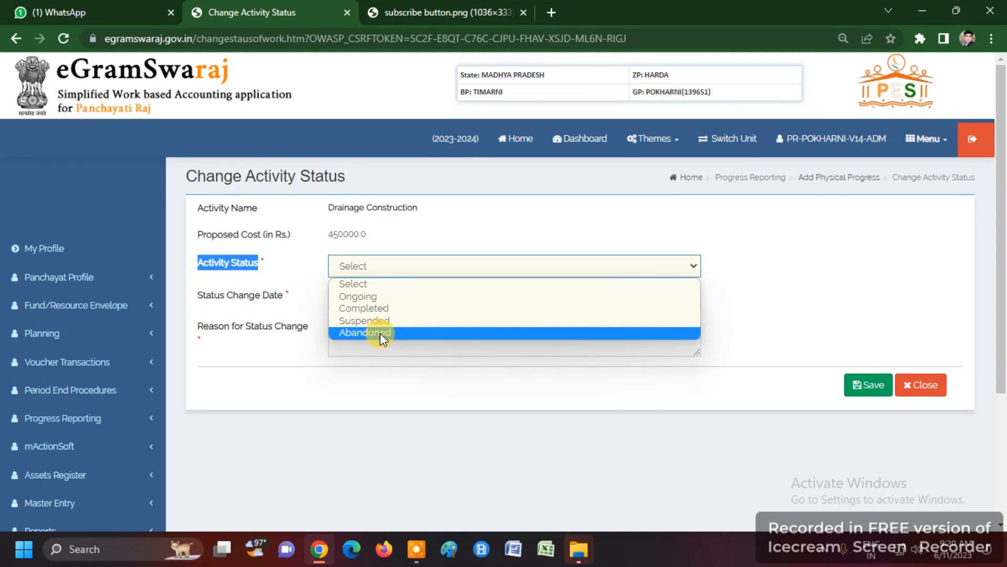
{"action": "left_click", "coordinate": [378, 296]}
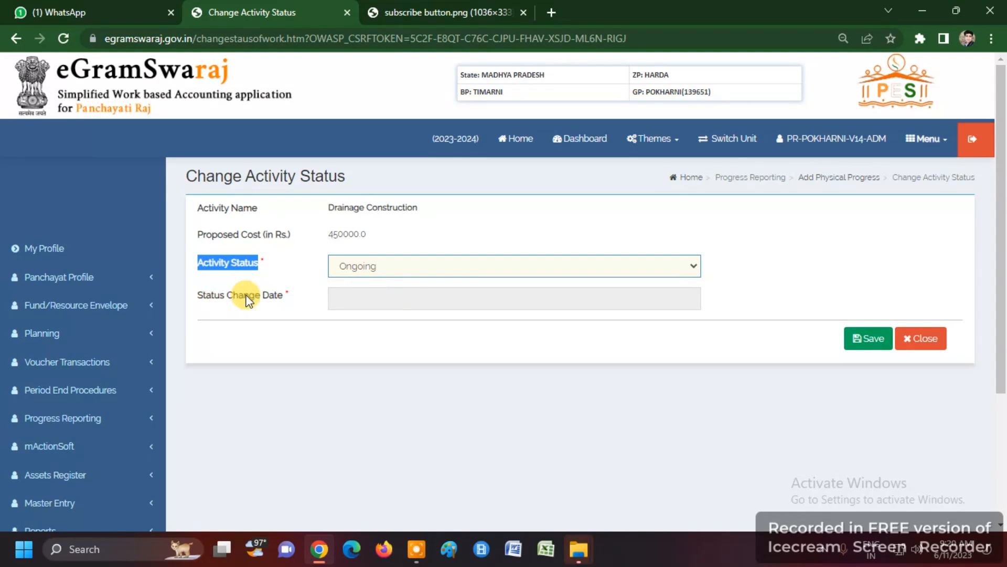
Set the status change date to 03-06-2023 and save the activity status change, acknowledging the confirmation
{"action": "triple_click", "coordinate": [231, 295]}
{"action": "left_click", "coordinate": [376, 300]}
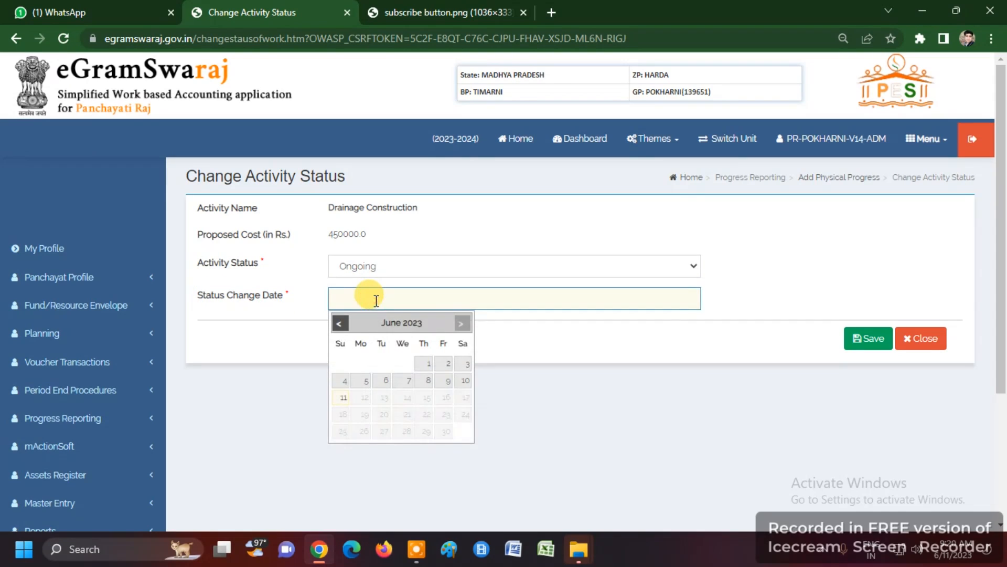
{"action": "left_click", "coordinate": [462, 364]}
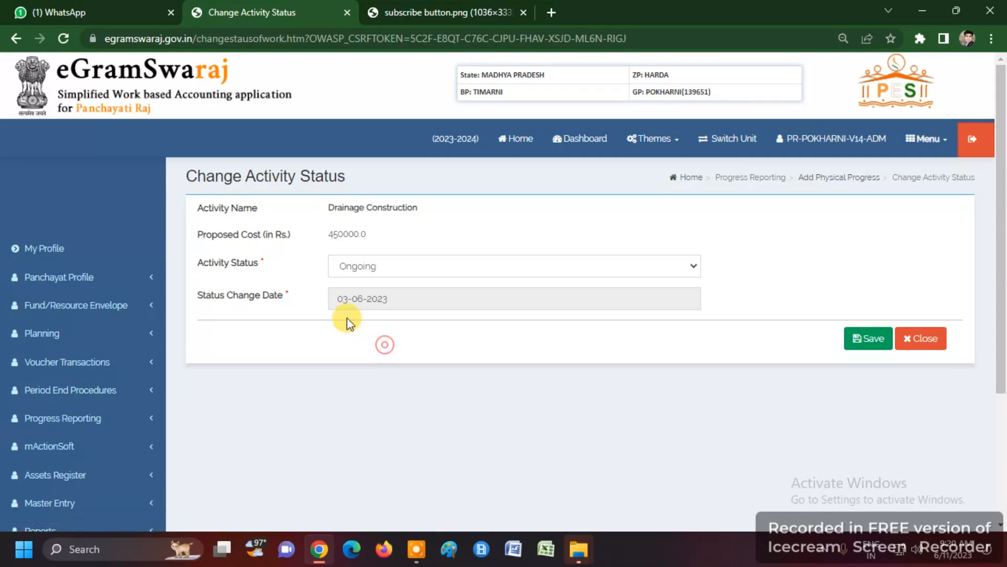
{"action": "left_click", "coordinate": [872, 340]}
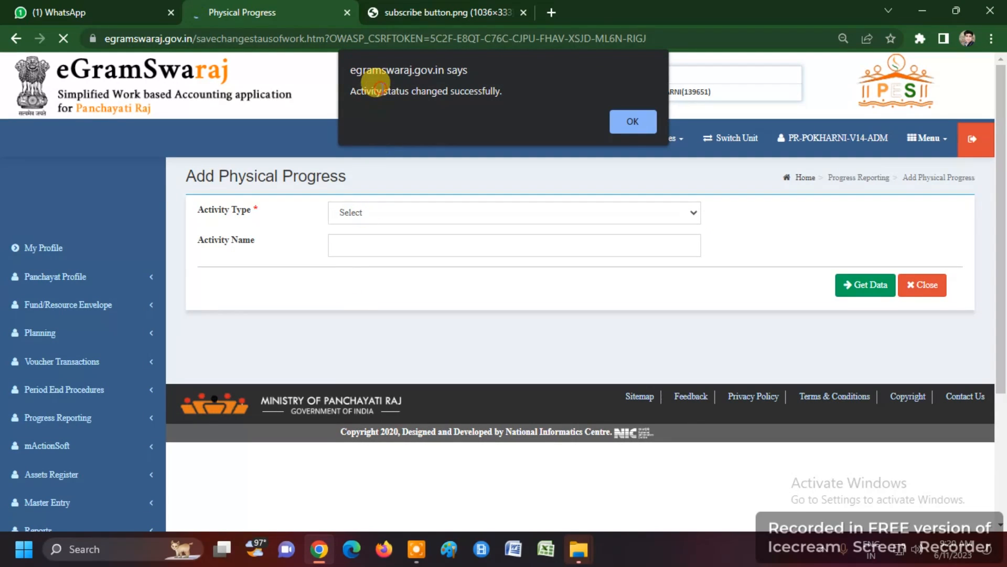
{"action": "triple_click", "coordinate": [382, 92]}
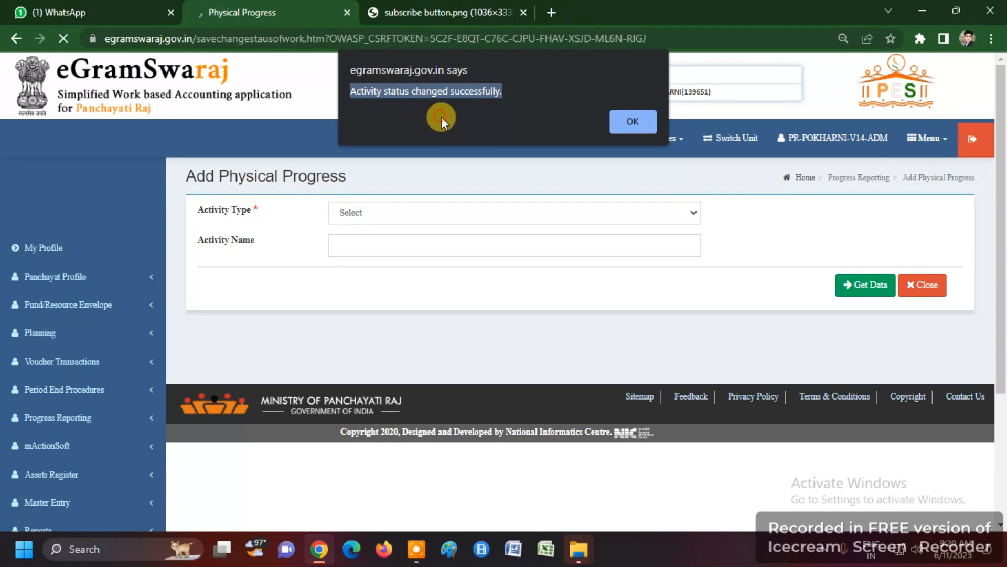
{"action": "left_click", "coordinate": [628, 123]}
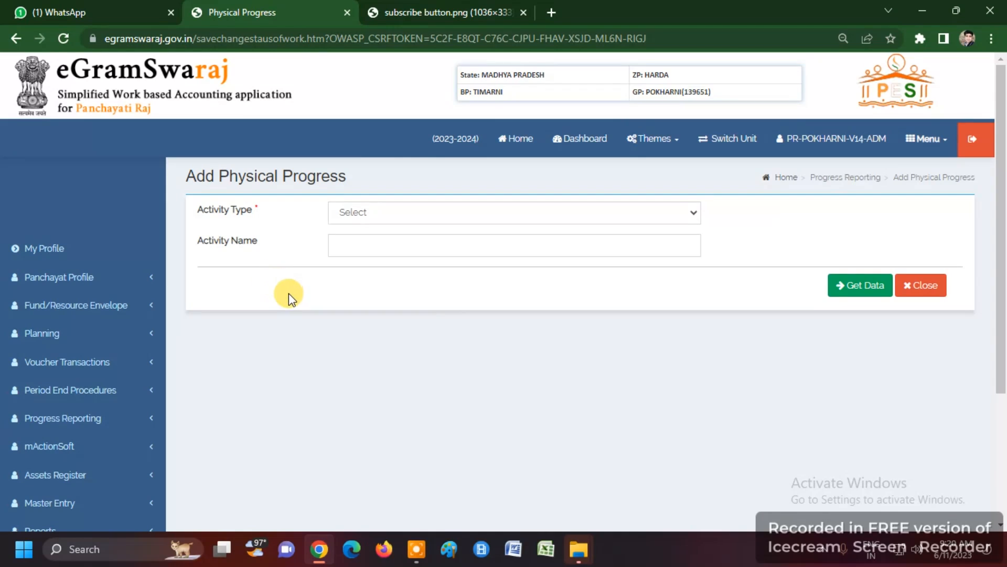
Reopen the Register Progress Reporting page to add physical progress
{"action": "scroll", "coordinate": [288, 294], "scroll_direction": "down", "scroll_amount": 3}
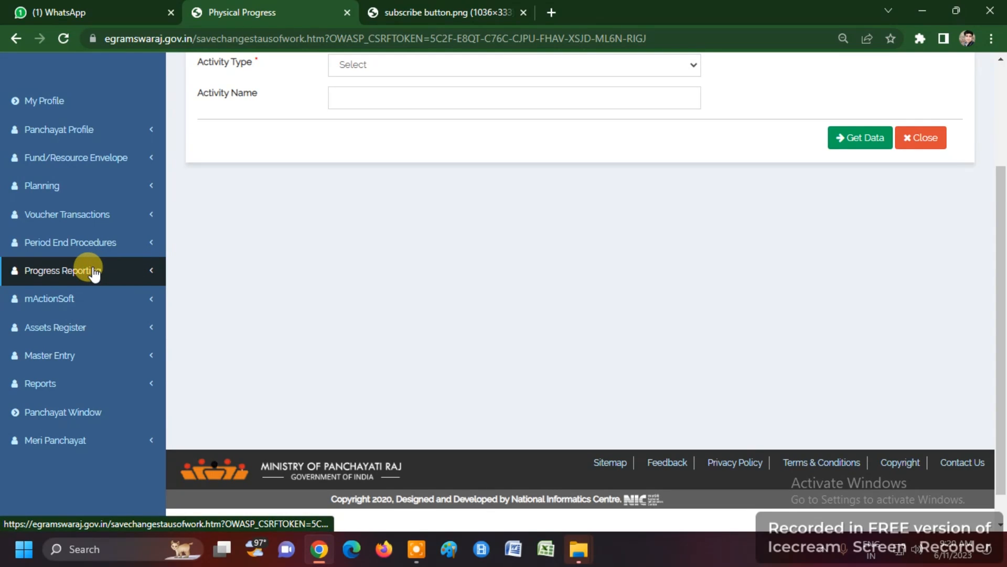
{"action": "left_click", "coordinate": [55, 271]}
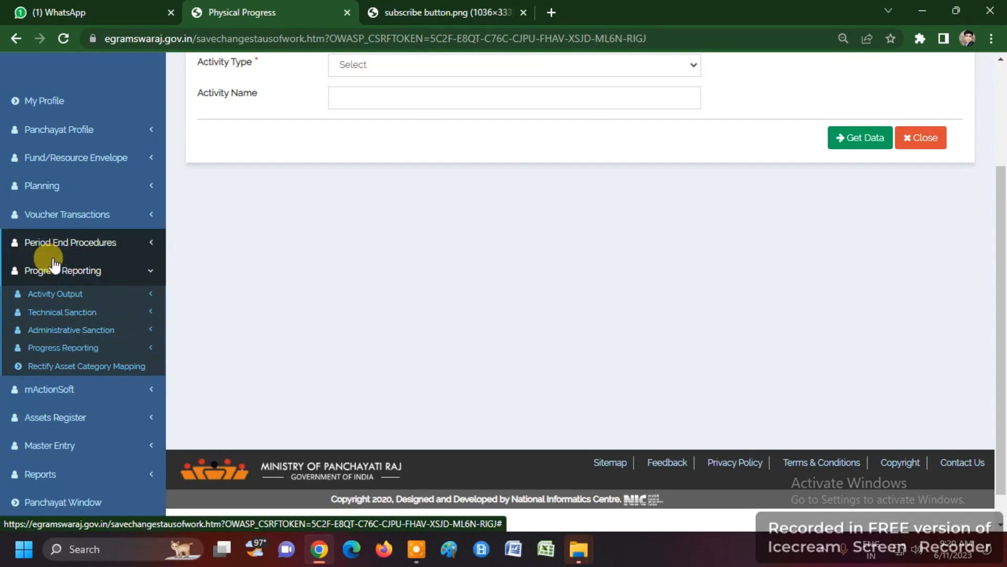
{"action": "left_click", "coordinate": [77, 315]}
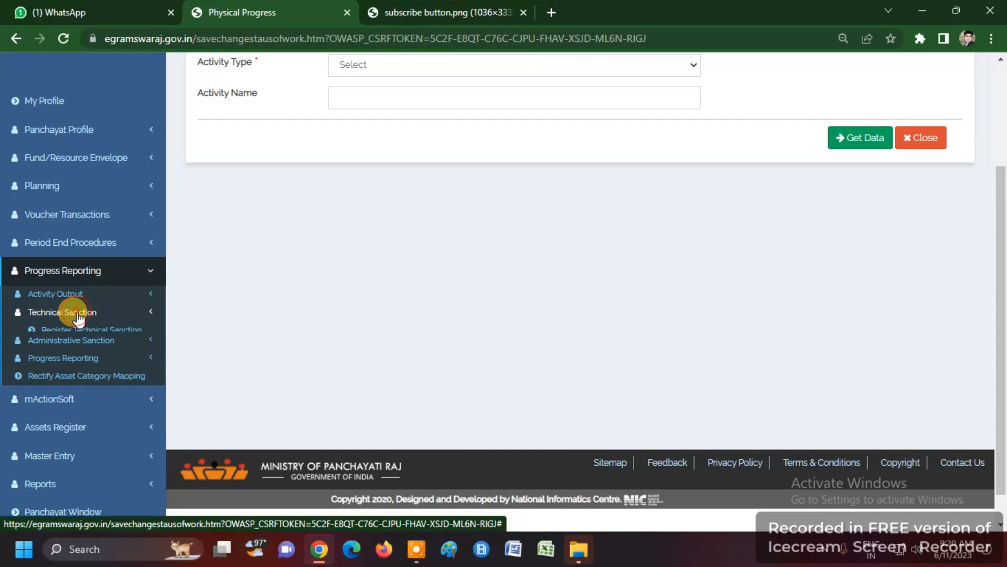
{"action": "left_click", "coordinate": [48, 363]}
{"action": "scroll", "coordinate": [59, 371], "scroll_direction": "down", "scroll_amount": 1}
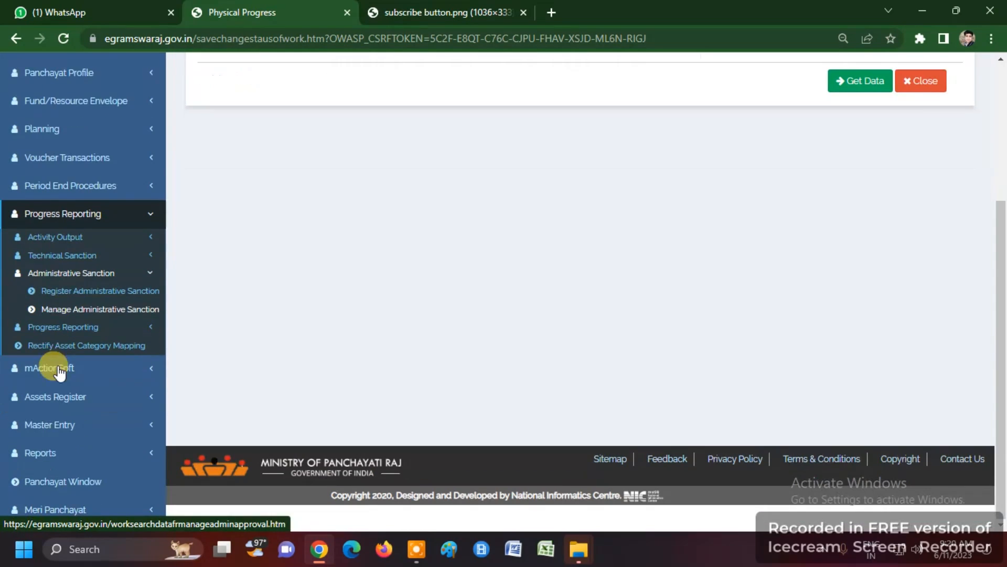
{"action": "left_click", "coordinate": [62, 328]}
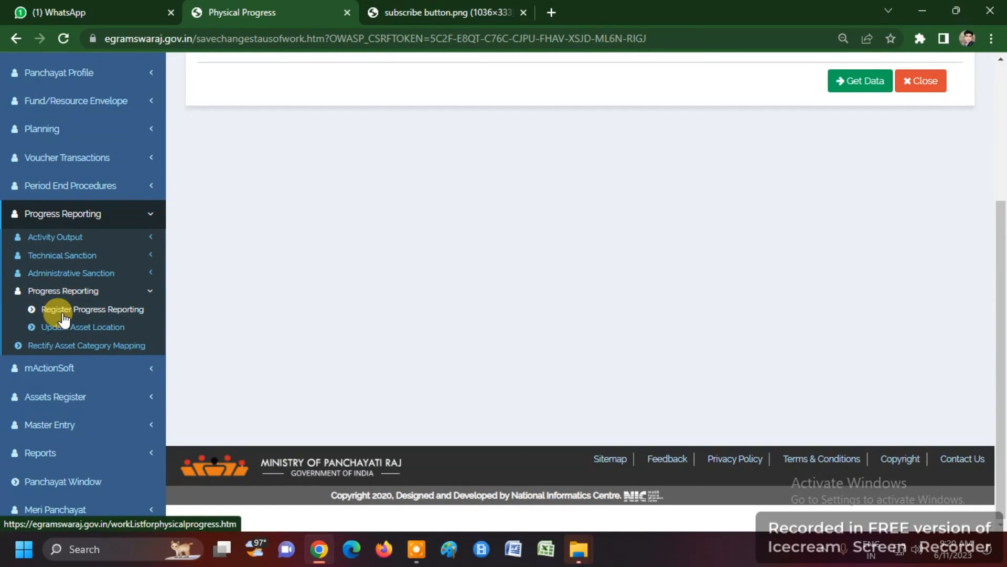
{"action": "left_click", "coordinate": [93, 312]}
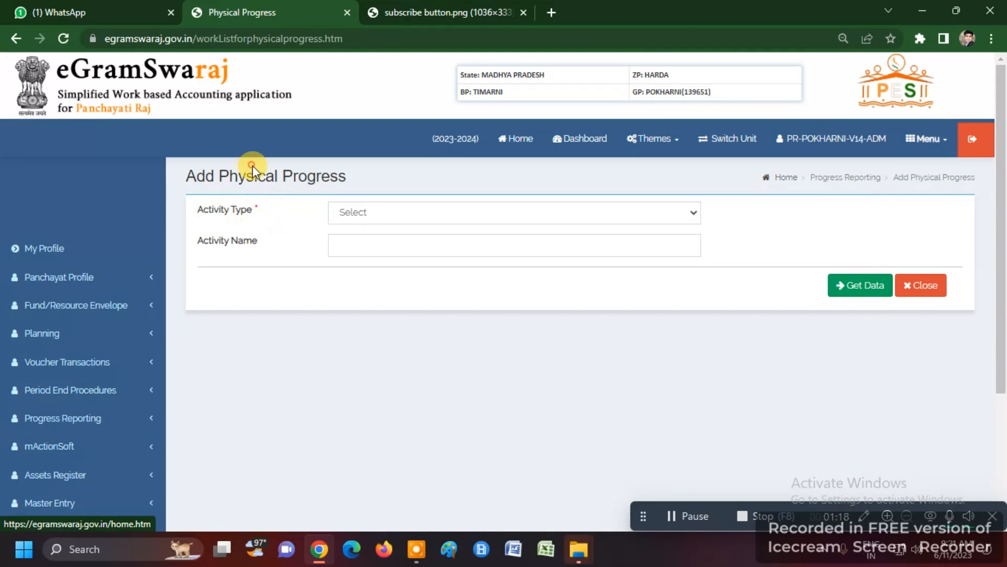
Retrieve the Public Works activities on the Add Physical Progress page
{"action": "triple_click", "coordinate": [253, 165]}
{"action": "left_click", "coordinate": [332, 217]}
{"action": "left_click", "coordinate": [353, 237]}
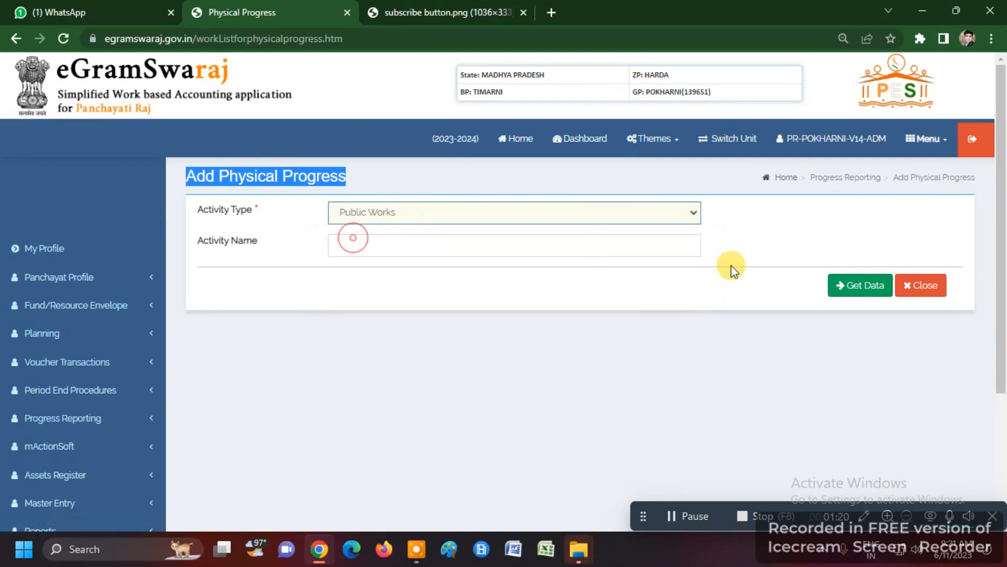
{"action": "left_click", "coordinate": [832, 284]}
Open the physical progress form for Drainage Construction from the results and confirm modifying the record
{"action": "scroll", "coordinate": [331, 304], "scroll_direction": "down", "scroll_amount": 2}
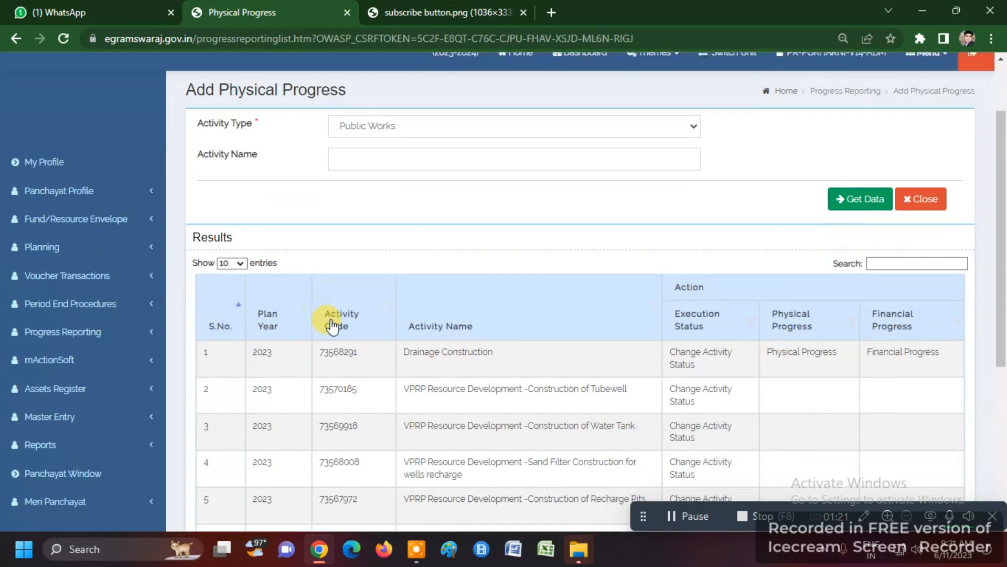
{"action": "scroll", "coordinate": [332, 323], "scroll_direction": "down", "scroll_amount": 1}
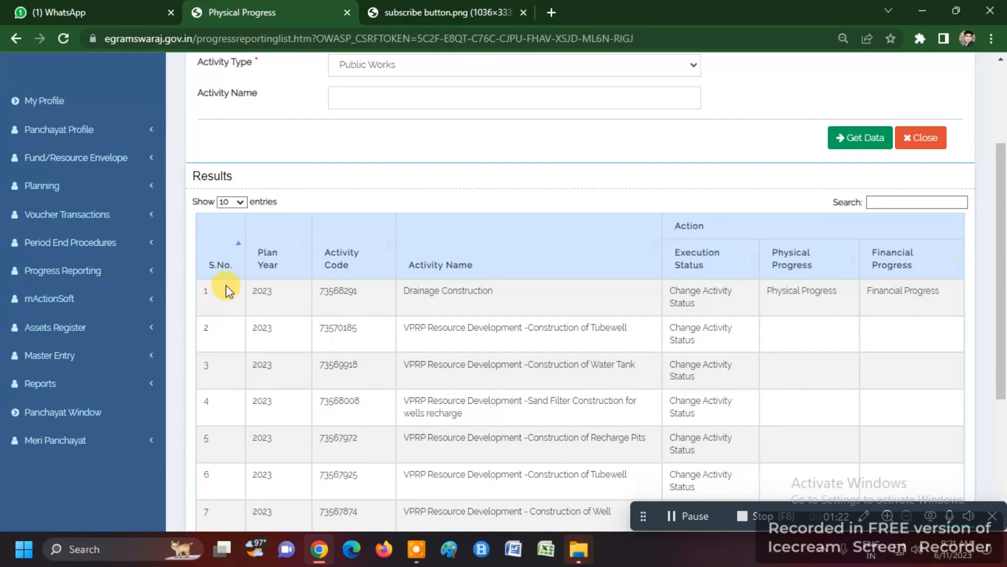
{"action": "double_click", "coordinate": [342, 293]}
{"action": "triple_click", "coordinate": [419, 292]}
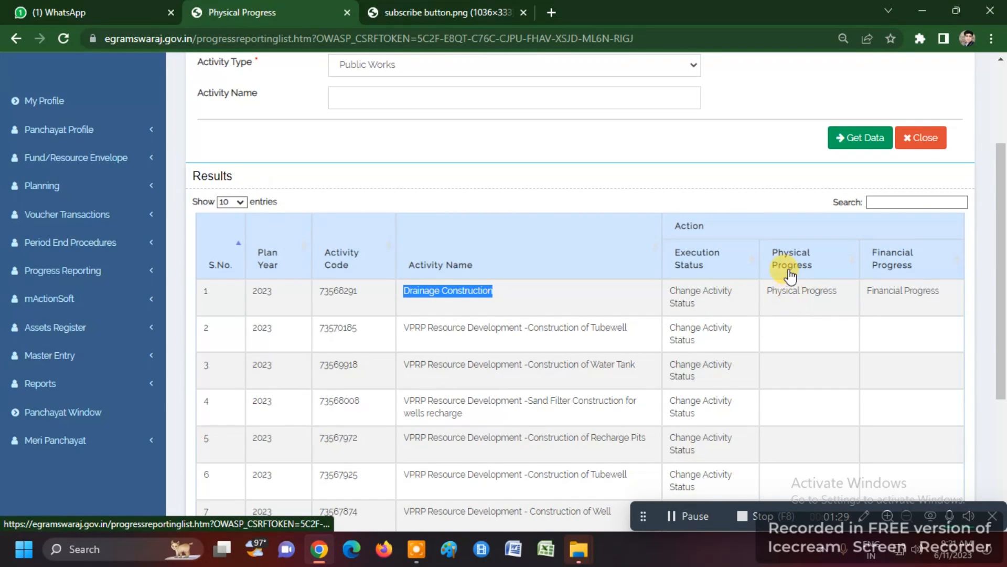
{"action": "left_click", "coordinate": [794, 292]}
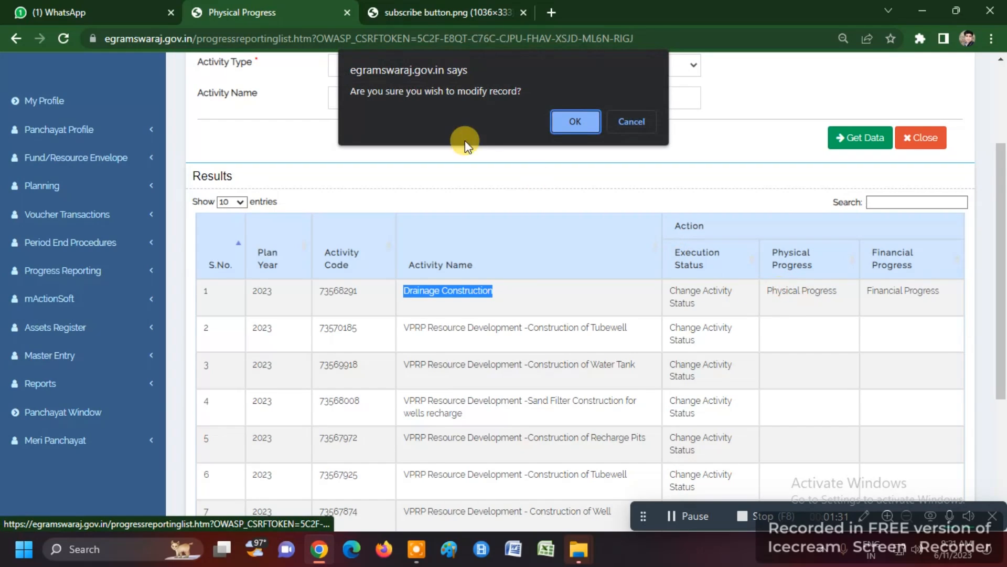
{"action": "left_click", "coordinate": [576, 122]}
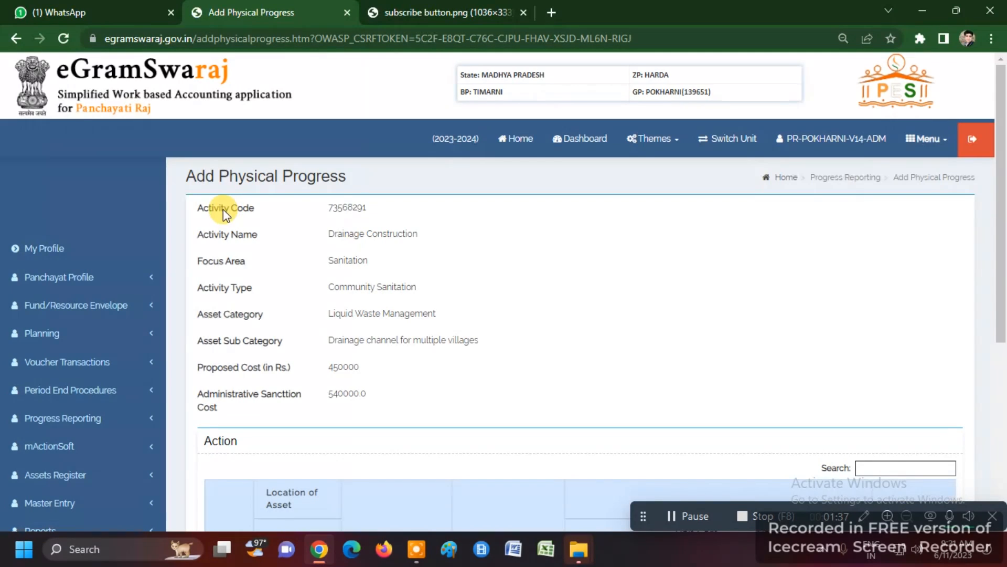
Examine the activity code, activity name, focus area and activity type on the physical progress form
{"action": "triple_click", "coordinate": [199, 176]}
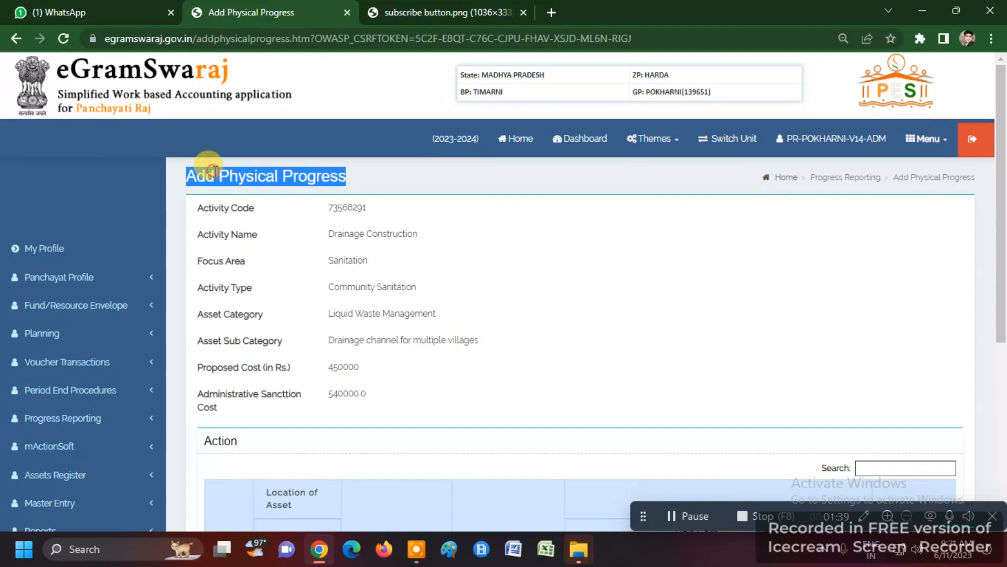
{"action": "double_click", "coordinate": [220, 209]}
{"action": "double_click", "coordinate": [347, 207]}
{"action": "left_click", "coordinate": [213, 232]}
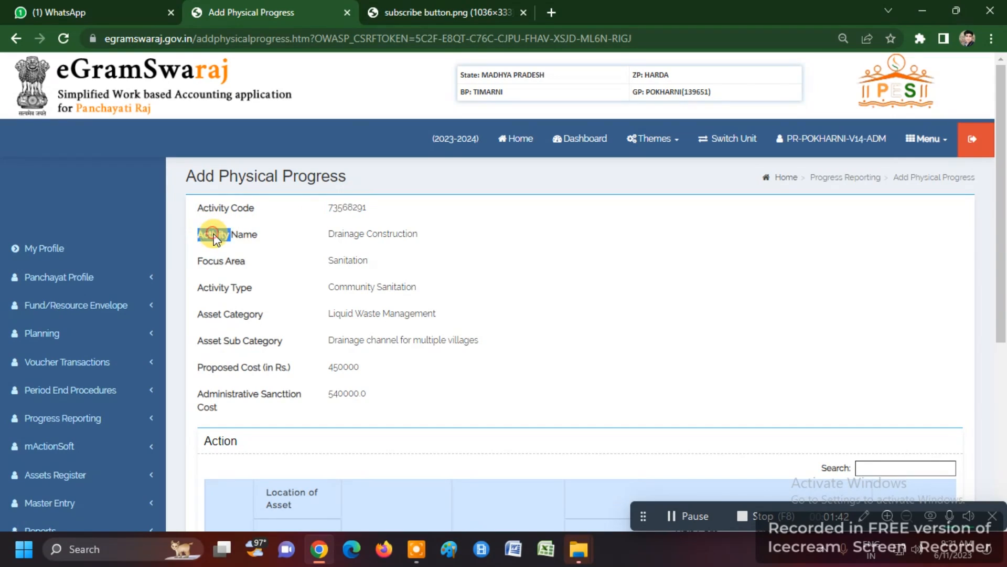
{"action": "triple_click", "coordinate": [322, 234]}
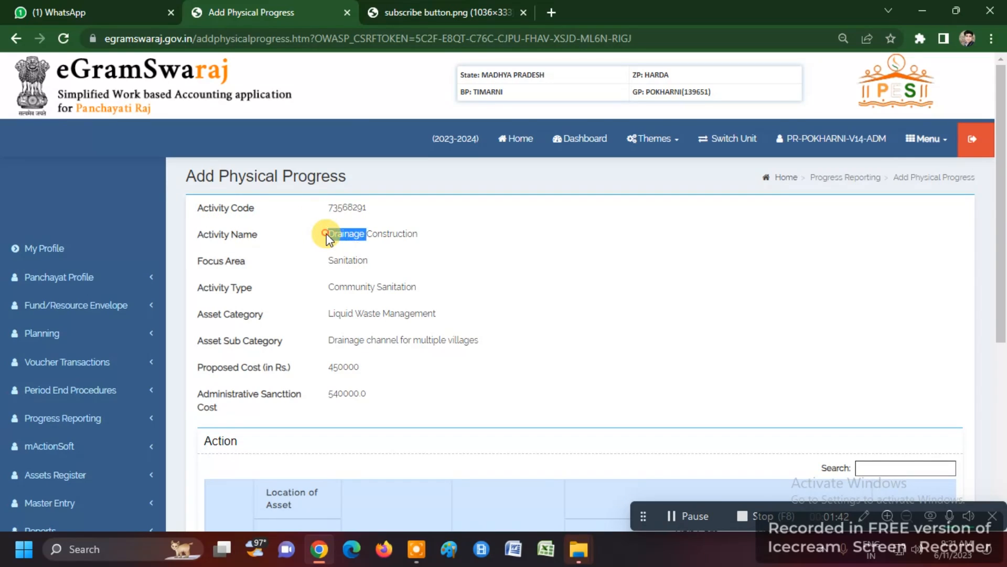
{"action": "triple_click", "coordinate": [216, 261]}
{"action": "double_click", "coordinate": [344, 260]}
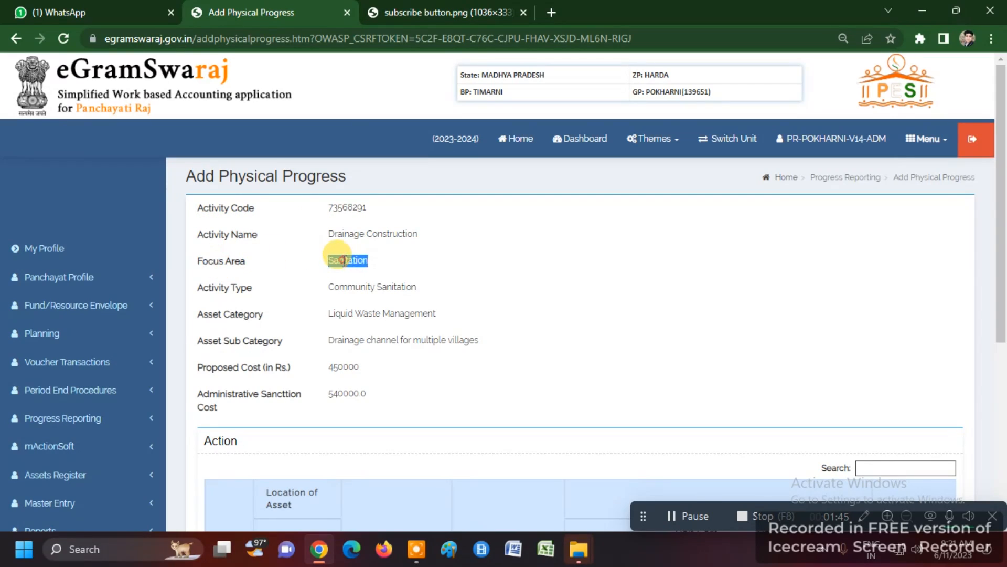
{"action": "triple_click", "coordinate": [247, 287]}
{"action": "triple_click", "coordinate": [362, 287]}
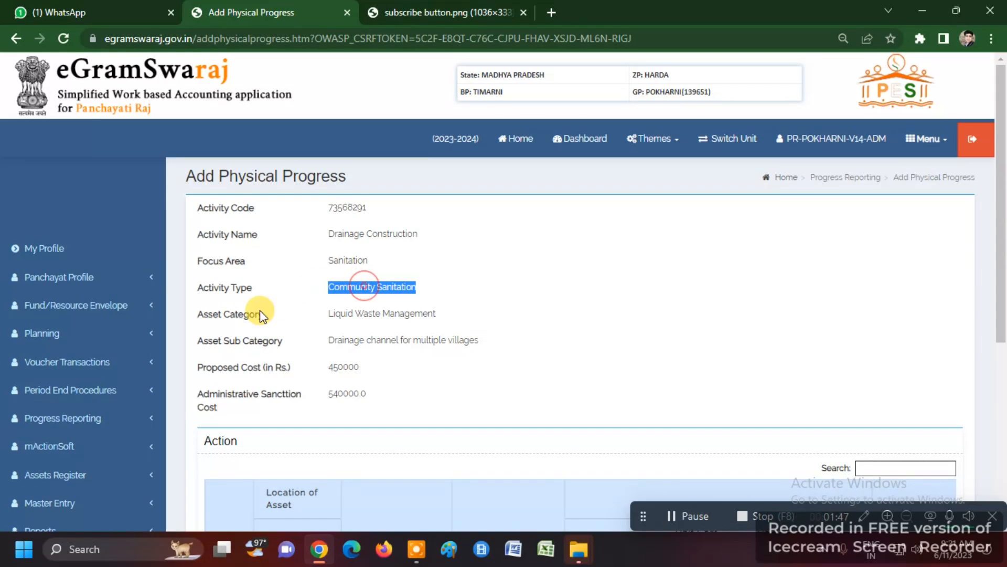
Check the asset category, asset sub category, proposed cost and administrative sanction cost of the activity
{"action": "triple_click", "coordinate": [220, 315]}
{"action": "triple_click", "coordinate": [389, 314]}
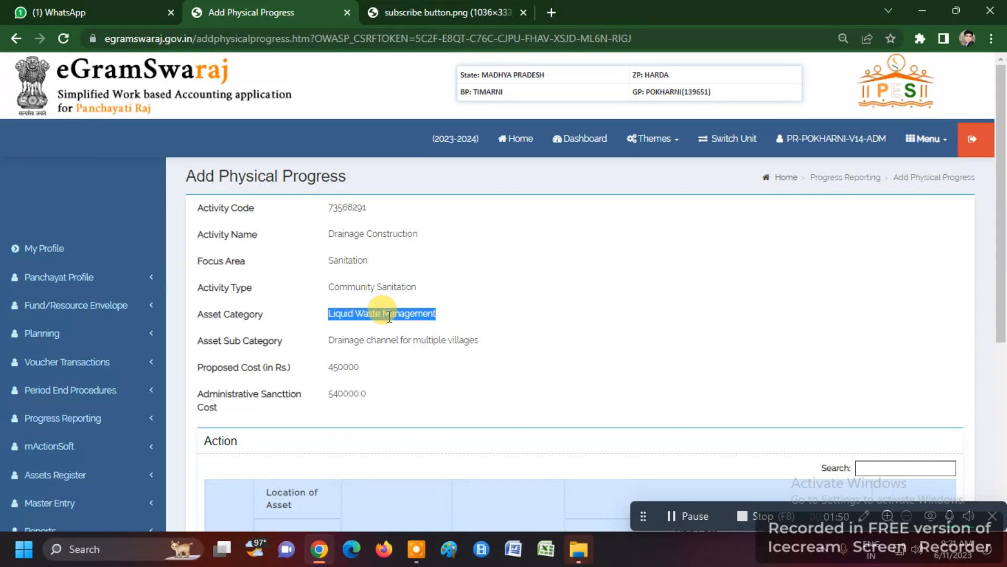
{"action": "triple_click", "coordinate": [252, 341]}
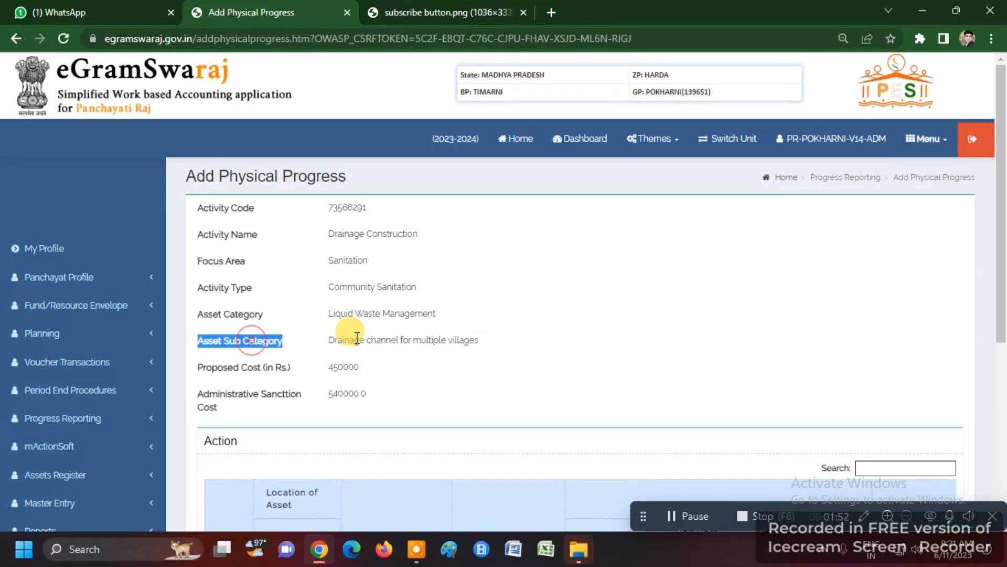
{"action": "triple_click", "coordinate": [357, 338]}
{"action": "left_click", "coordinate": [420, 351]}
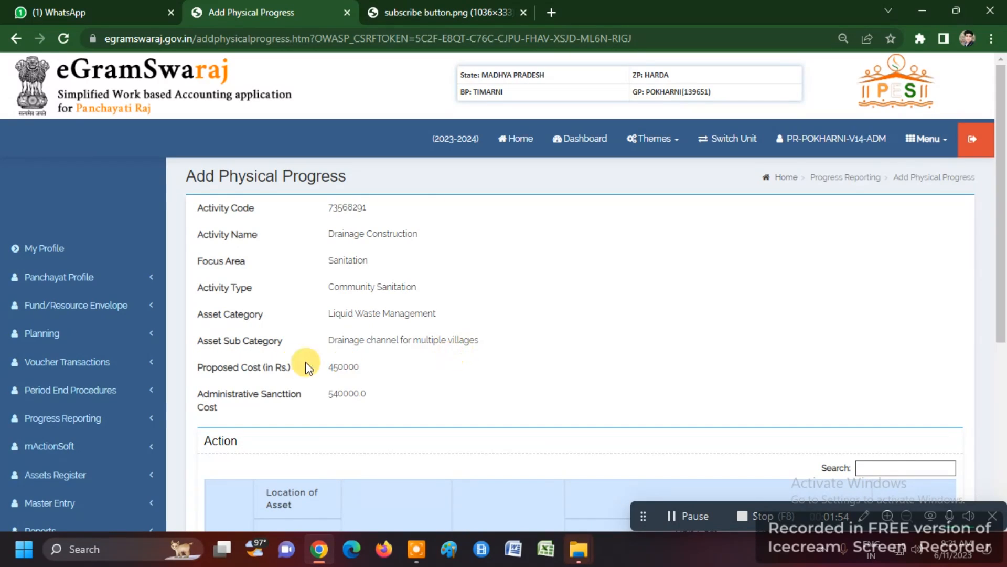
{"action": "triple_click", "coordinate": [354, 363]}
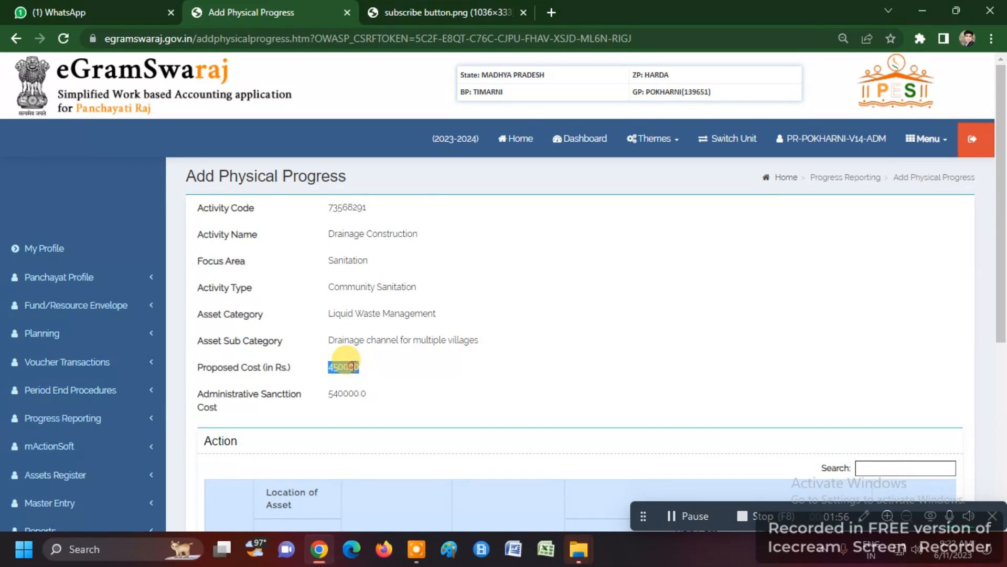
{"action": "triple_click", "coordinate": [254, 394]}
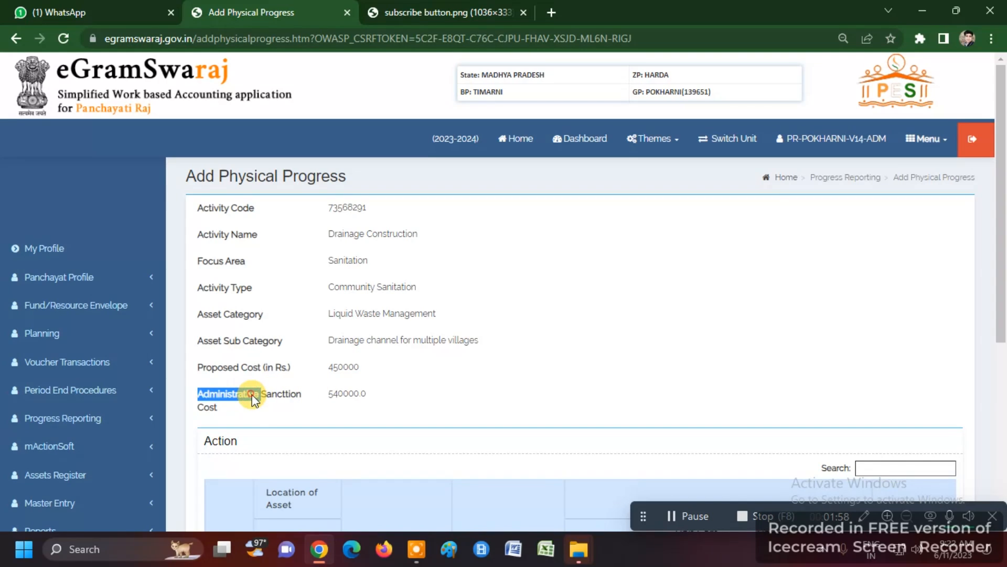
{"action": "triple_click", "coordinate": [336, 392]}
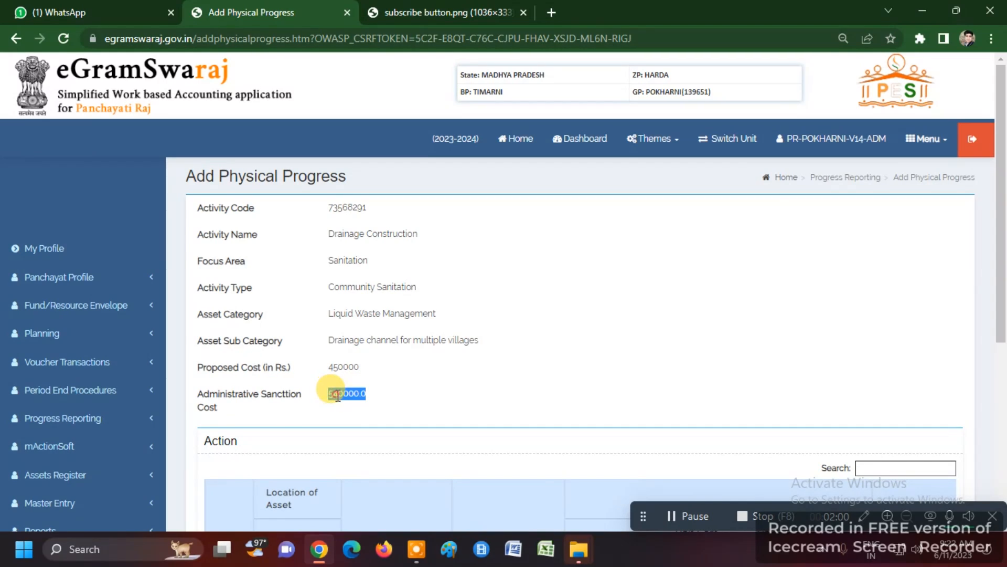
{"action": "left_click", "coordinate": [383, 390]}
Set the work stage of the Pokharni asset row to Onset of work
{"action": "scroll", "coordinate": [399, 396], "scroll_direction": "down", "scroll_amount": 4}
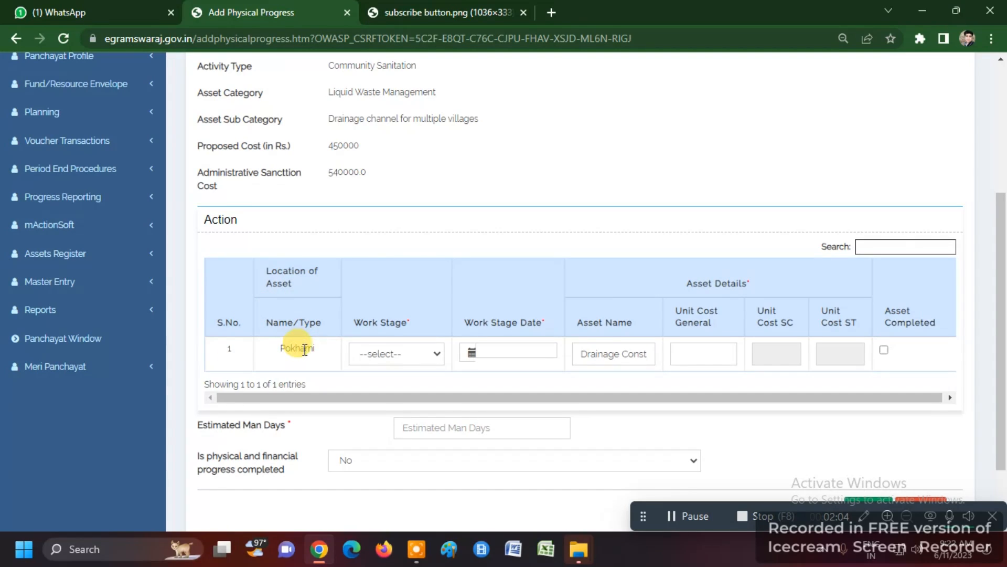
{"action": "left_click", "coordinate": [383, 355]}
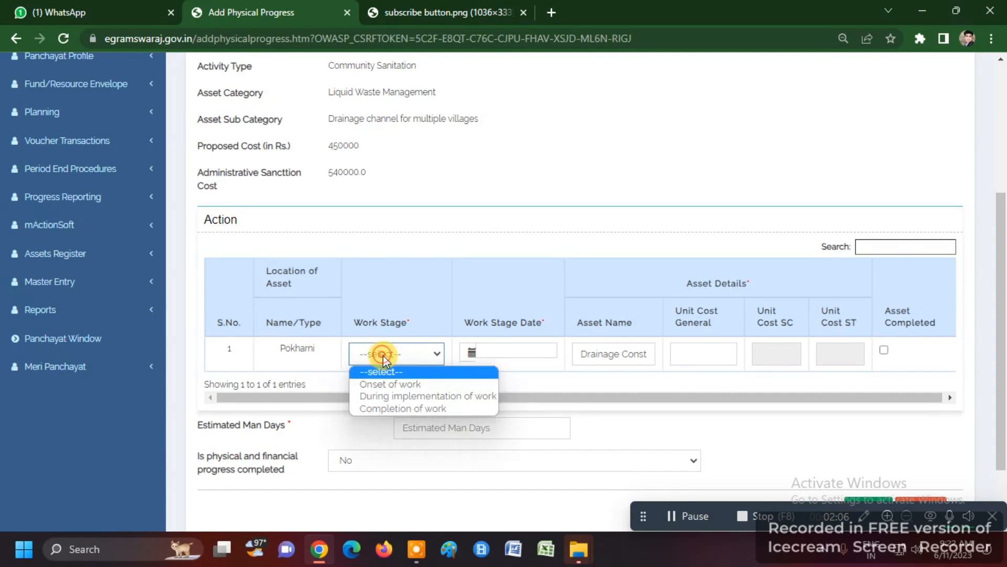
{"action": "left_click", "coordinate": [405, 384]}
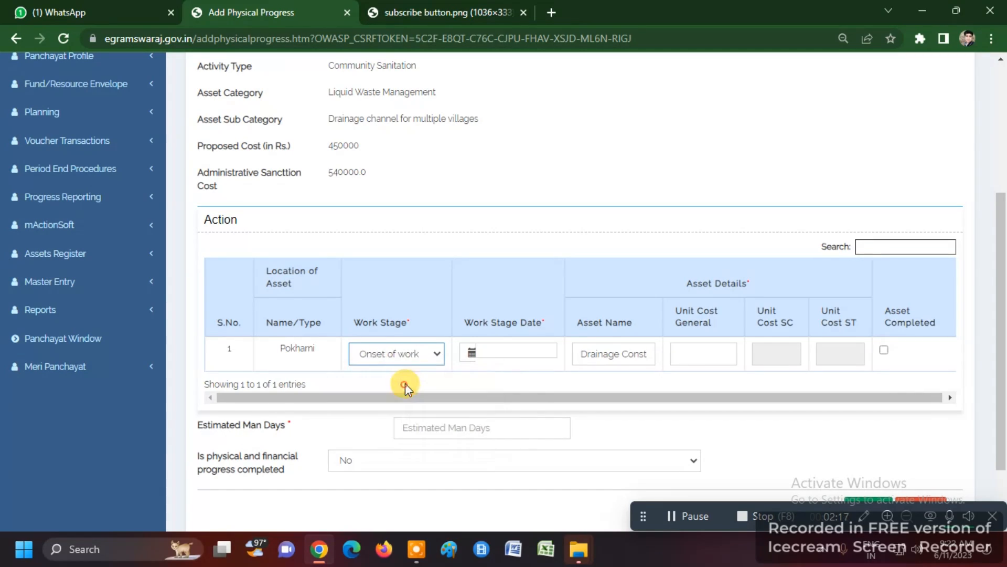
Set the Pokharni asset's work stage date to 11-06-2023 and its general unit cost to 540000, matching the administrative sanction cost
{"action": "left_click", "coordinate": [500, 349]}
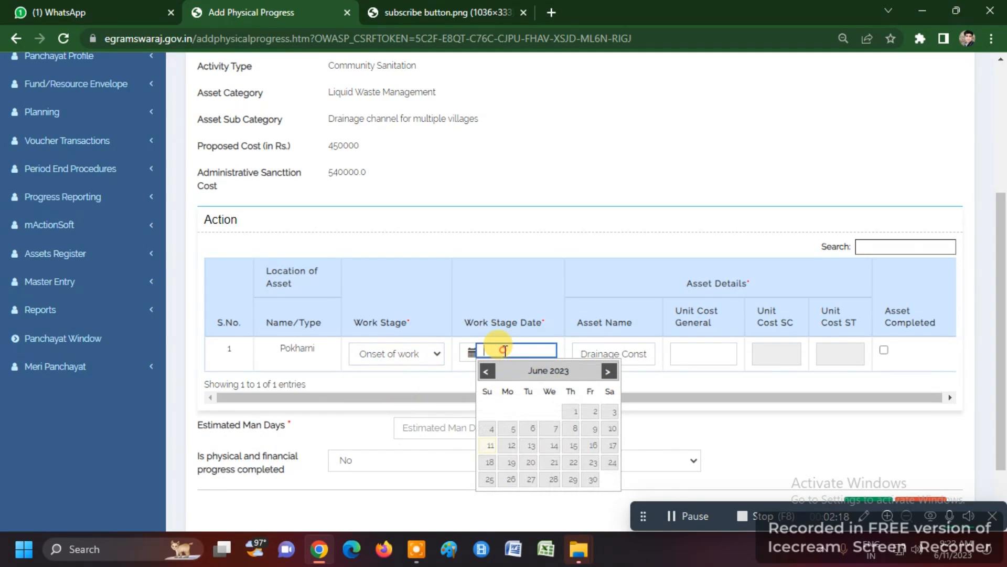
{"action": "left_click", "coordinate": [491, 447]}
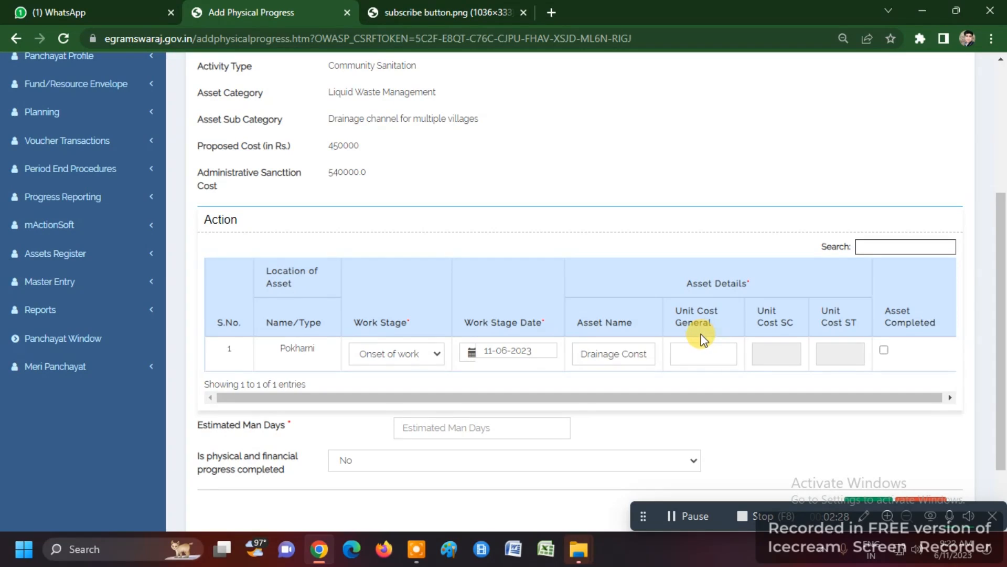
{"action": "left_click", "coordinate": [700, 352]}
{"action": "type", "text": "540000"}
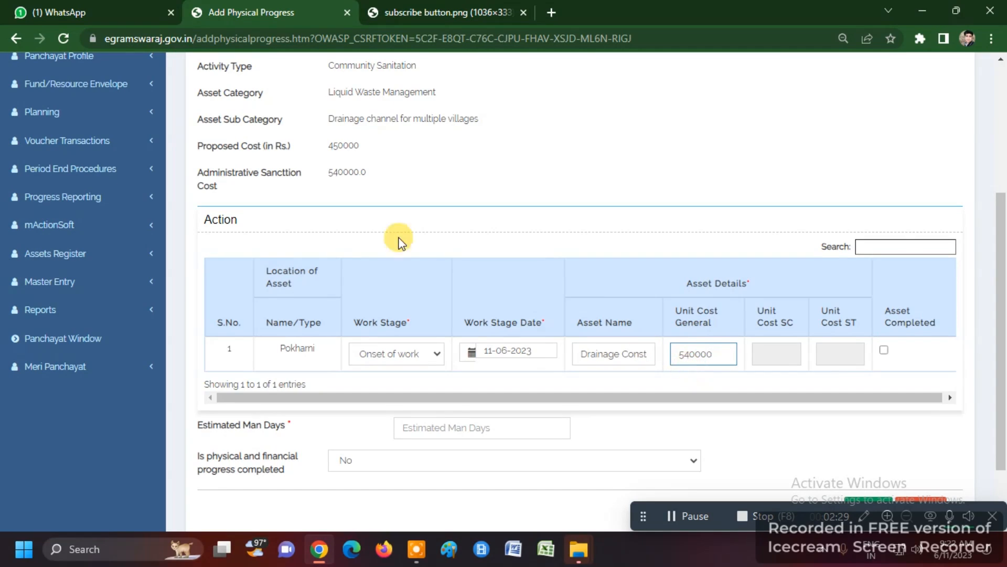
{"action": "double_click", "coordinate": [349, 173]}
{"action": "left_click", "coordinate": [352, 193]}
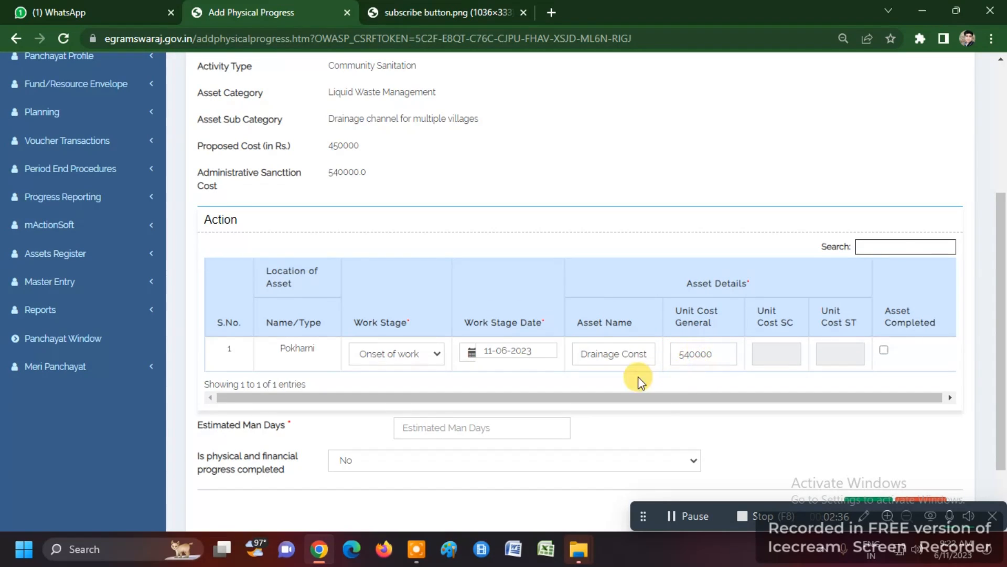
Set the estimated man days to 240, keep physical and financial progress completed at No, and save the physical progress record
{"action": "scroll", "coordinate": [636, 383], "scroll_direction": "down", "scroll_amount": 2}
{"action": "left_click", "coordinate": [426, 337]}
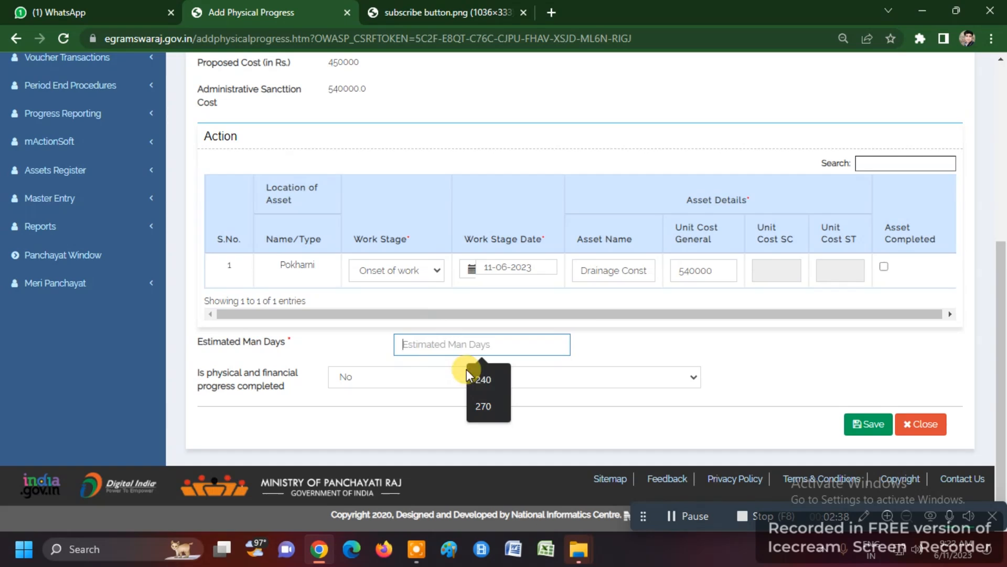
{"action": "left_click", "coordinate": [472, 373]}
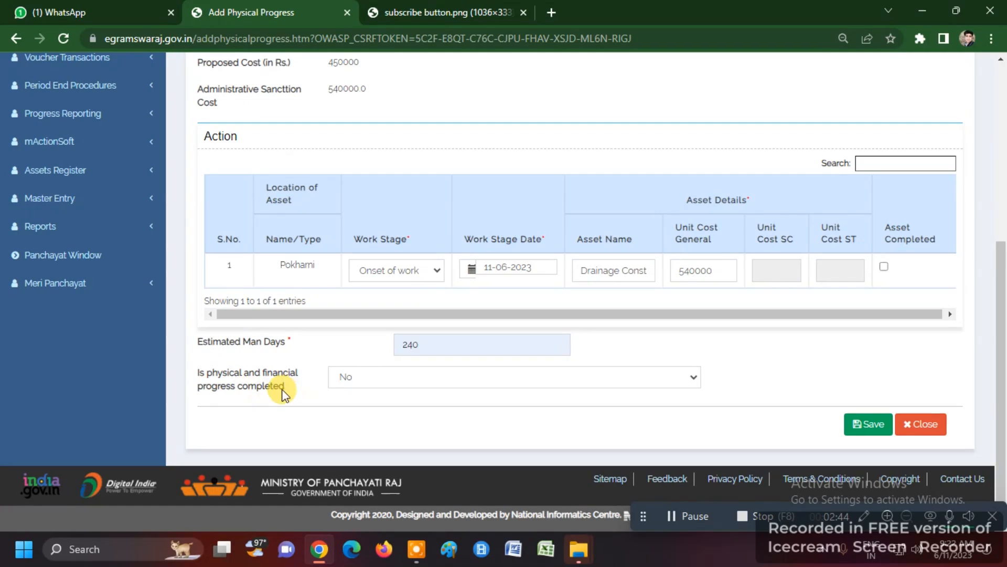
{"action": "left_click", "coordinate": [355, 378]}
{"action": "left_click", "coordinate": [357, 378]}
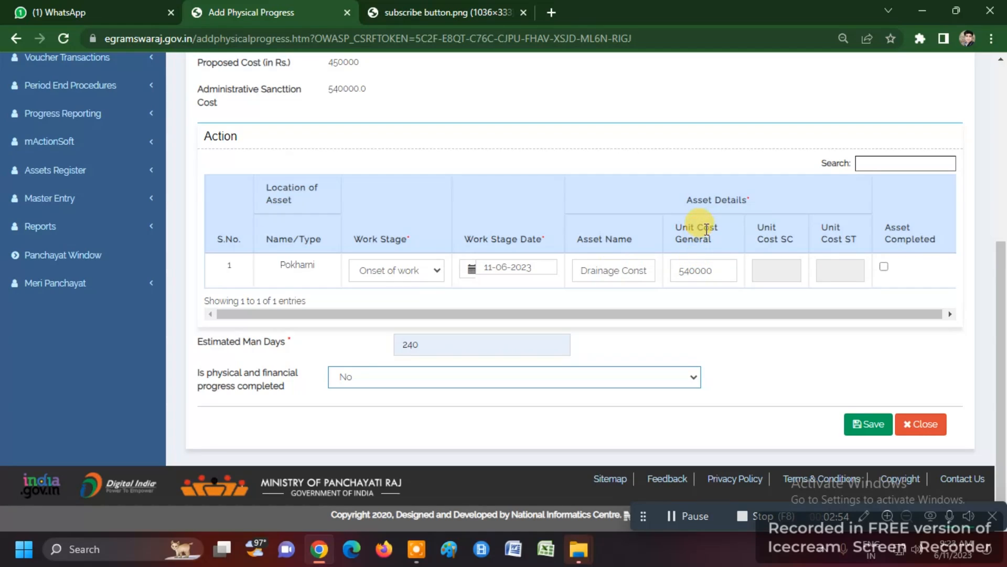
{"action": "left_click", "coordinate": [868, 429]}
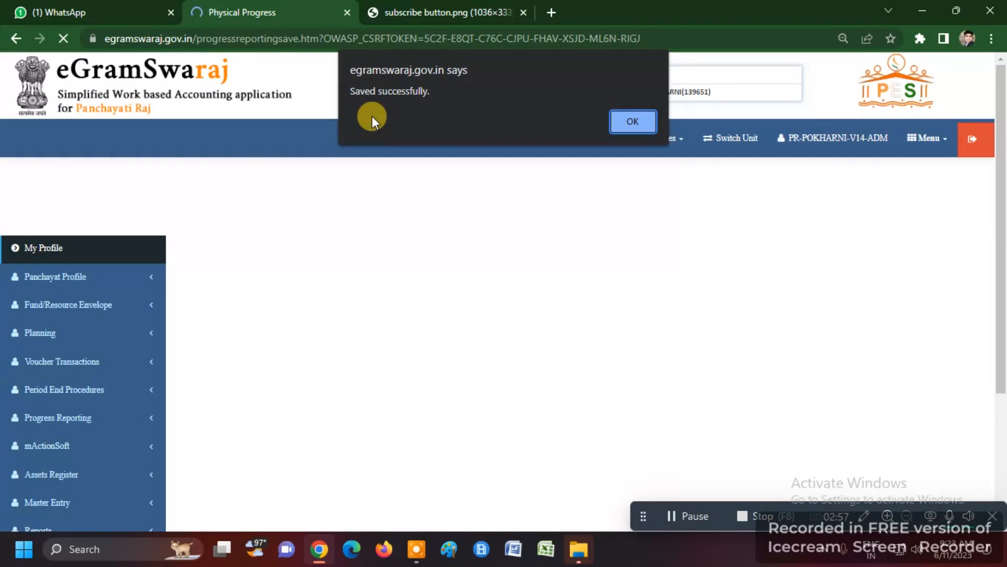
{"action": "triple_click", "coordinate": [370, 93]}
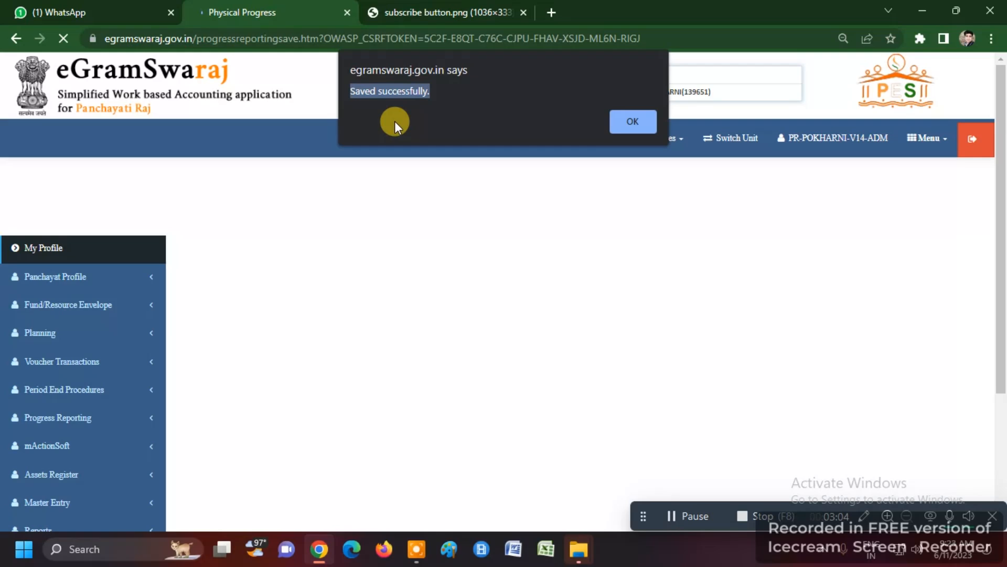
{"action": "left_click", "coordinate": [618, 124]}
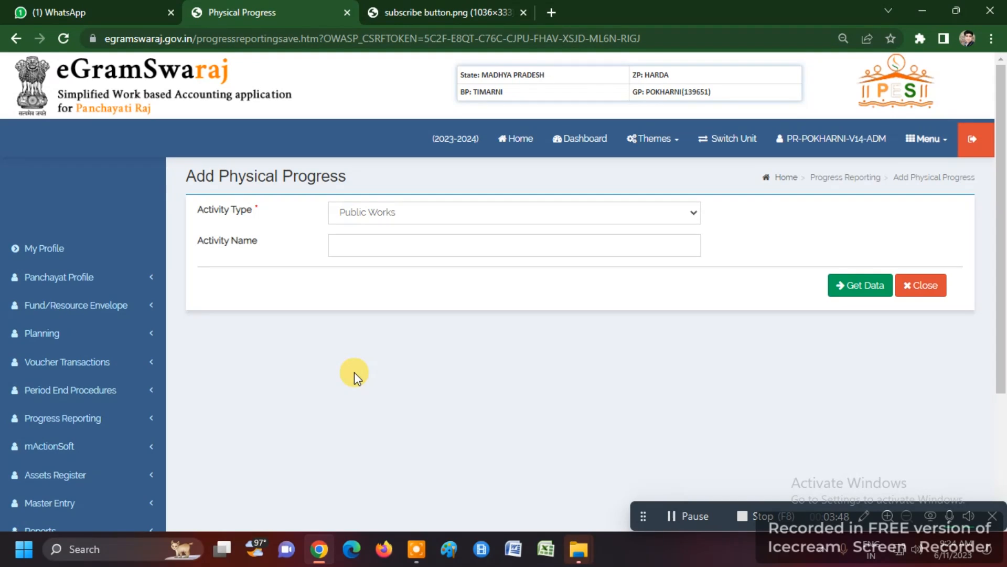
Open the mActionSoft page for moderating photos to view the mapped photo details
{"action": "scroll", "coordinate": [158, 328], "scroll_direction": "down", "scroll_amount": 3}
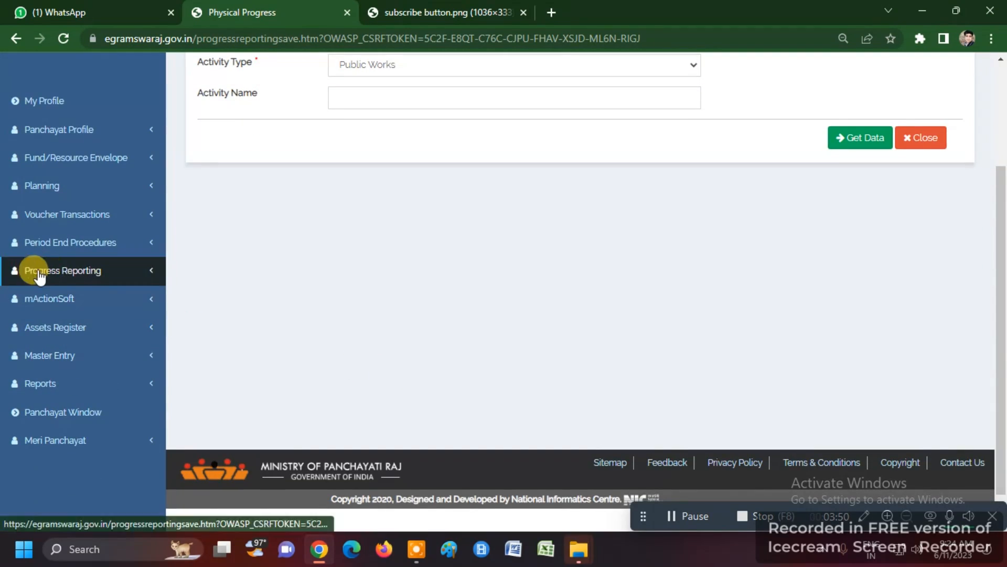
{"action": "left_click", "coordinate": [52, 299]}
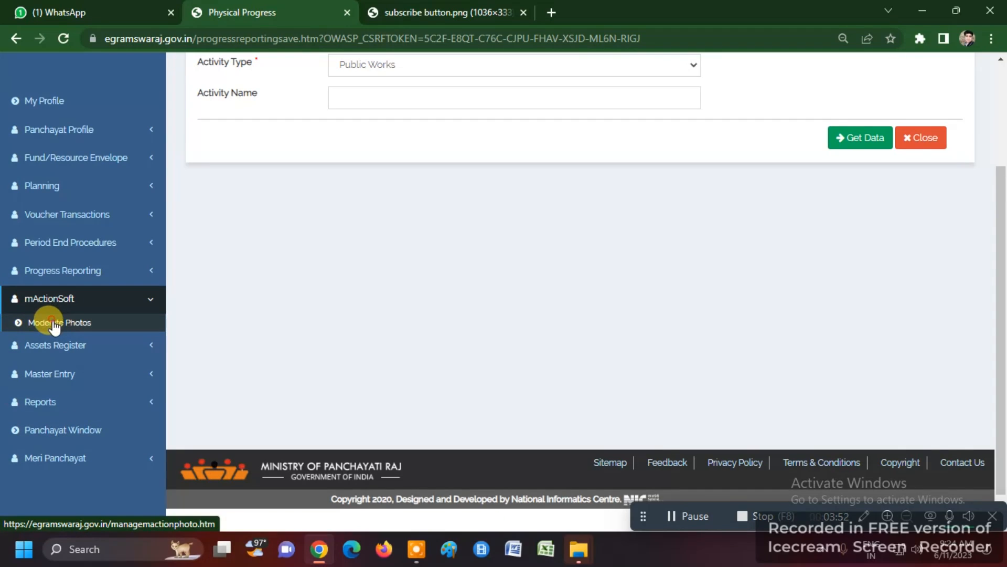
{"action": "left_click", "coordinate": [54, 323]}
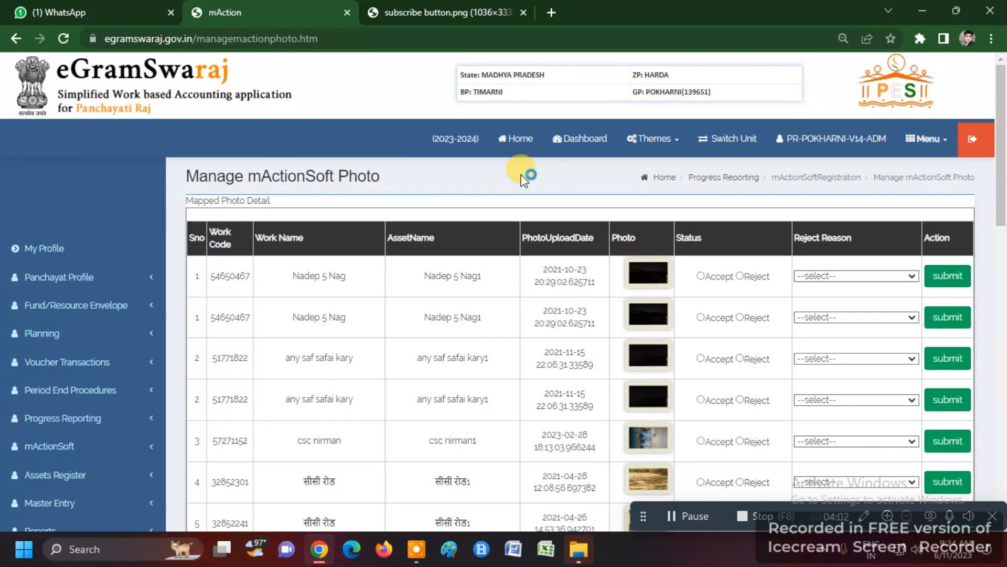
Log out and sign in to the Gram Panchayat's MGR account with its user name, password and captcha
{"action": "left_click", "coordinate": [971, 140]}
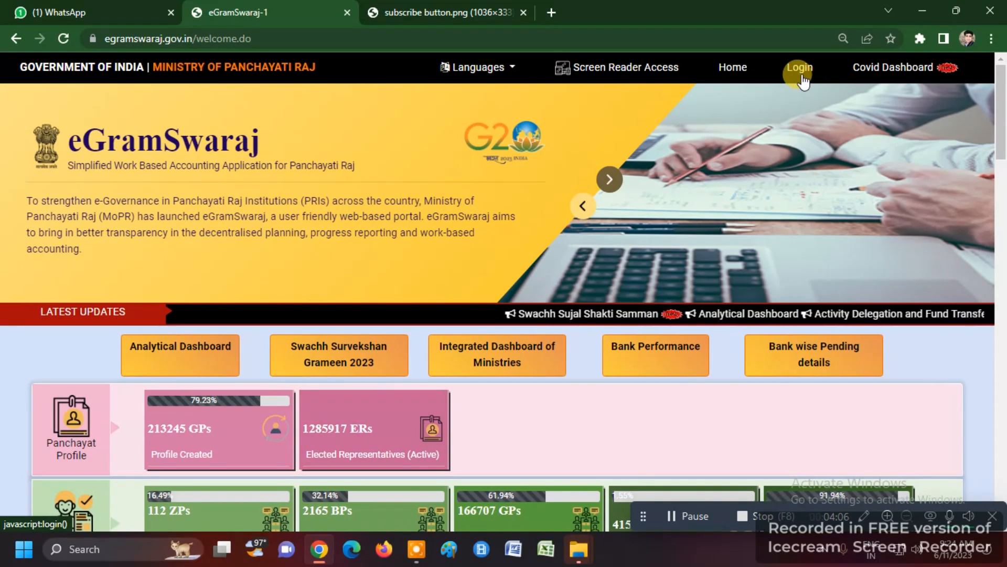
{"action": "left_click", "coordinate": [801, 71]}
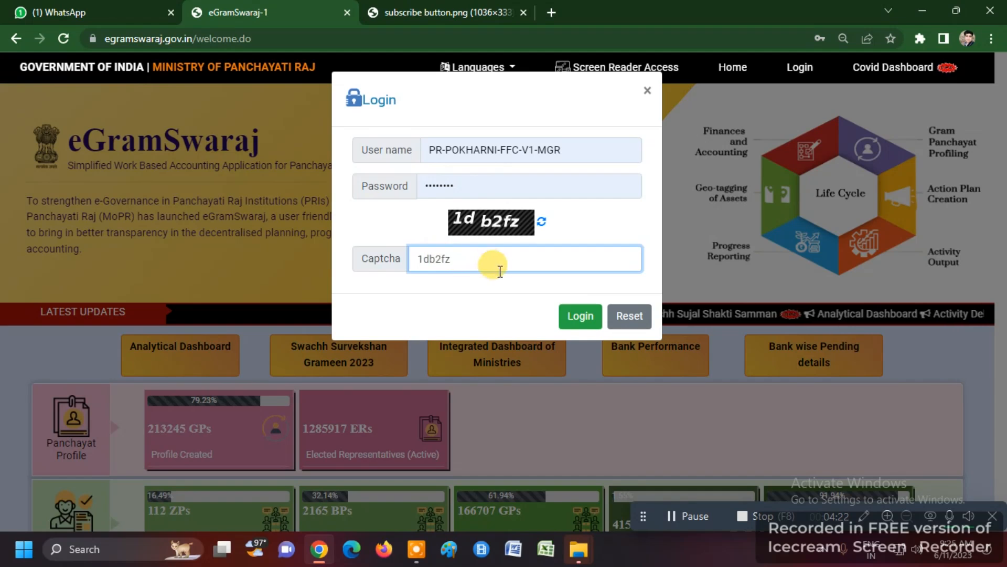
{"action": "left_click", "coordinate": [579, 322]}
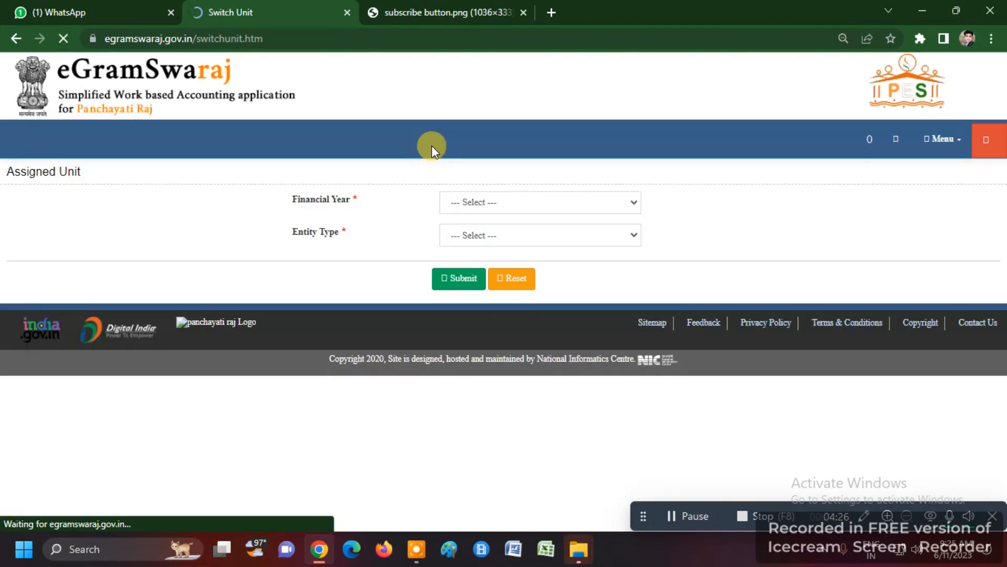
Select the 2023-2024 financial year for the assigned unit and enter the unit's home page
{"action": "left_click", "coordinate": [473, 203]}
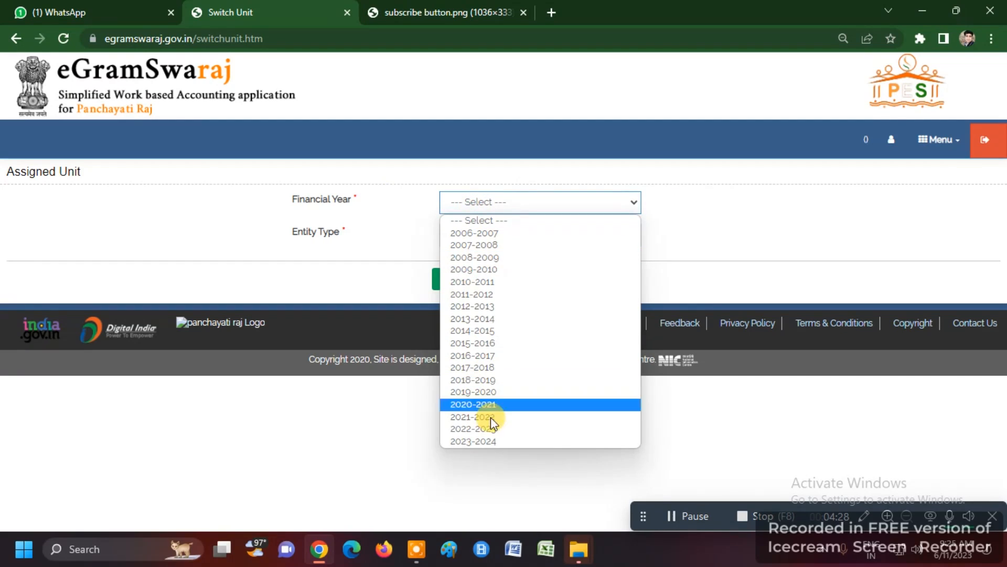
{"action": "left_click", "coordinate": [486, 441]}
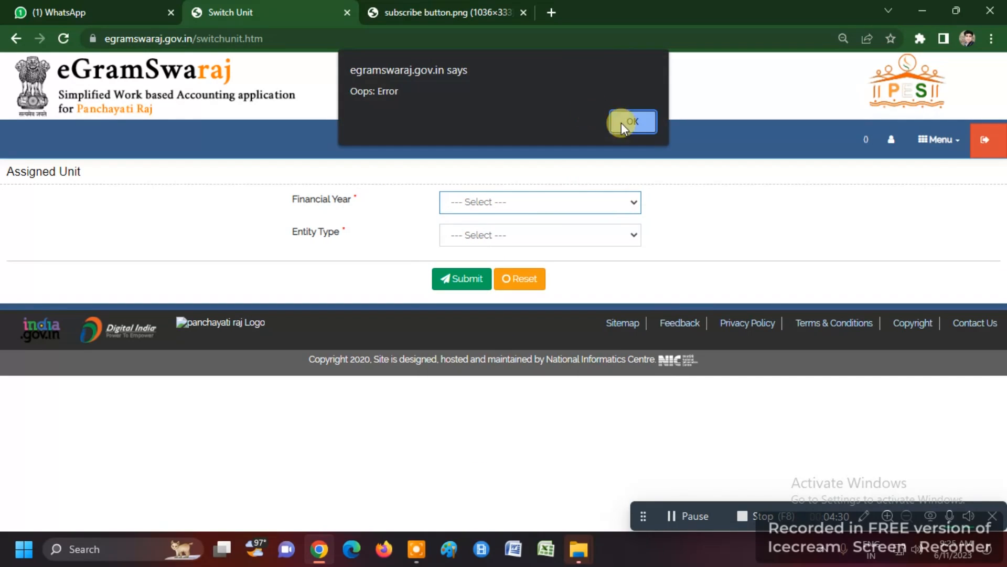
{"action": "left_click", "coordinate": [622, 123]}
{"action": "left_click", "coordinate": [464, 388]}
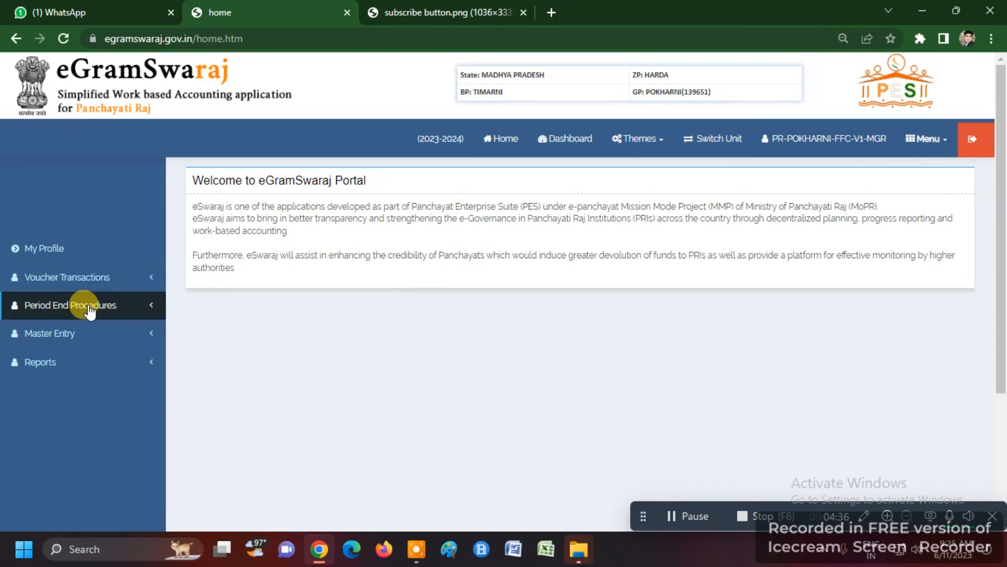
Open a new online payment voucher and keep Expenditure (eGS) as its nature of payment
{"action": "left_click", "coordinate": [50, 277]}
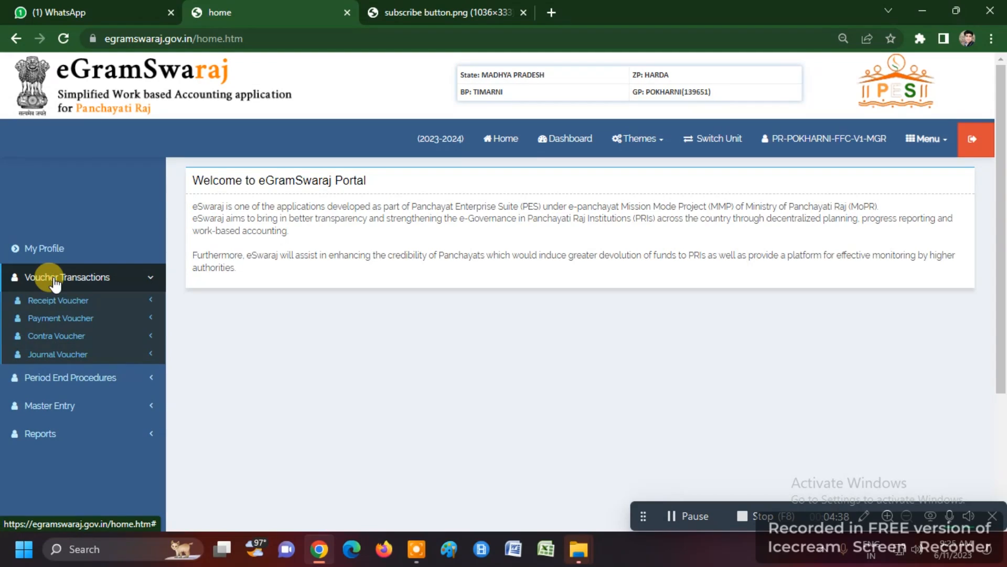
{"action": "left_click", "coordinate": [57, 319]}
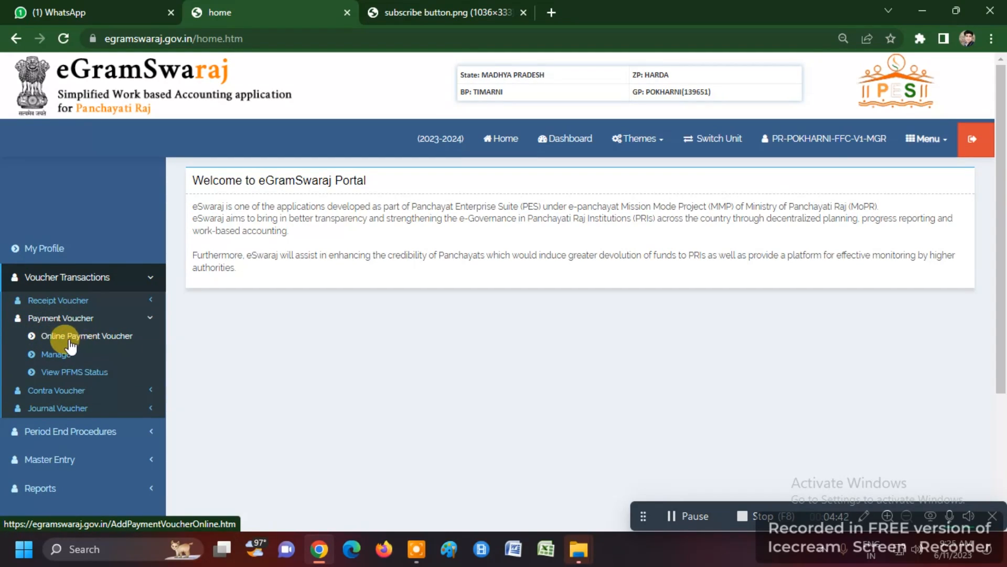
{"action": "left_click", "coordinate": [71, 342]}
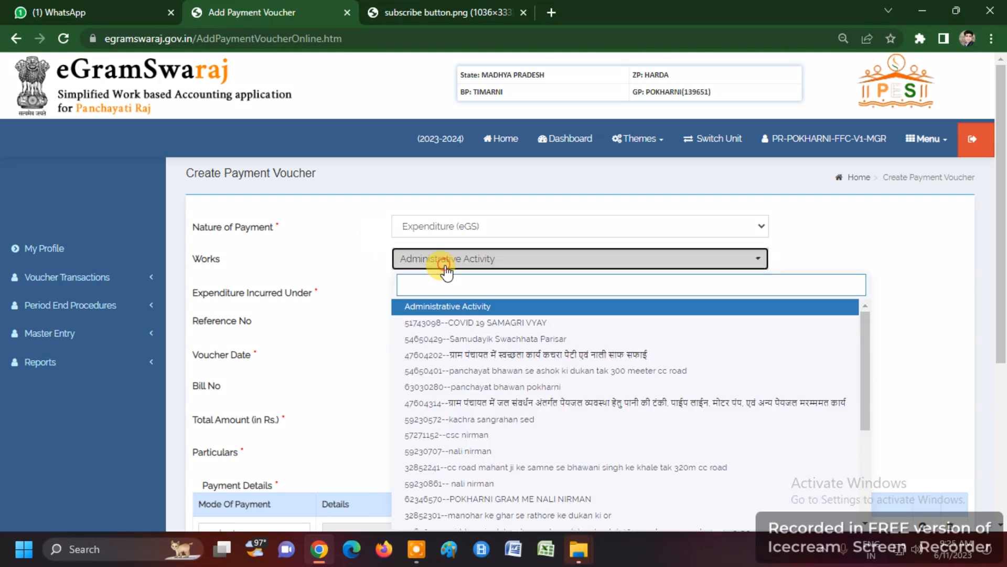
{"action": "left_click", "coordinate": [442, 266]}
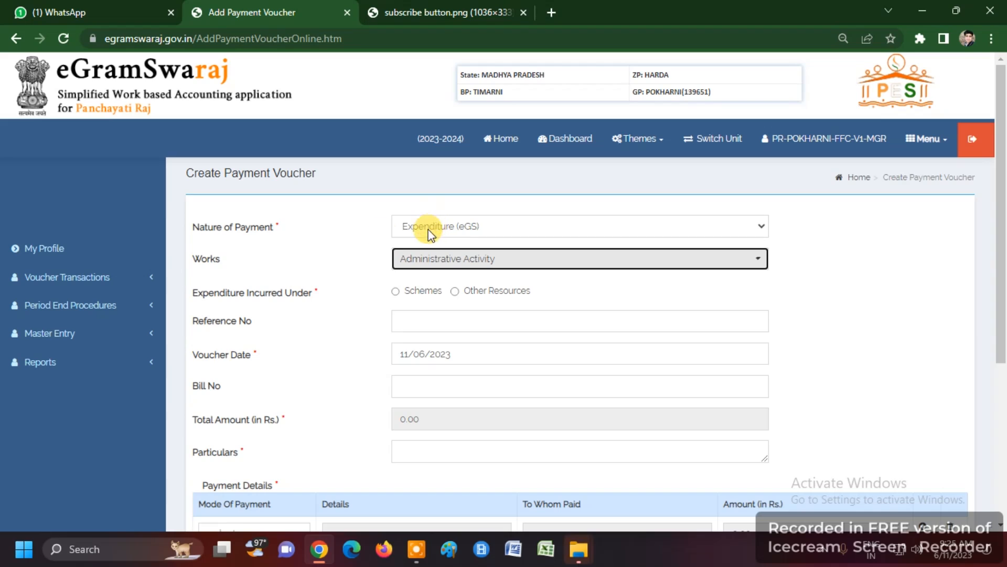
{"action": "left_click", "coordinate": [420, 231]}
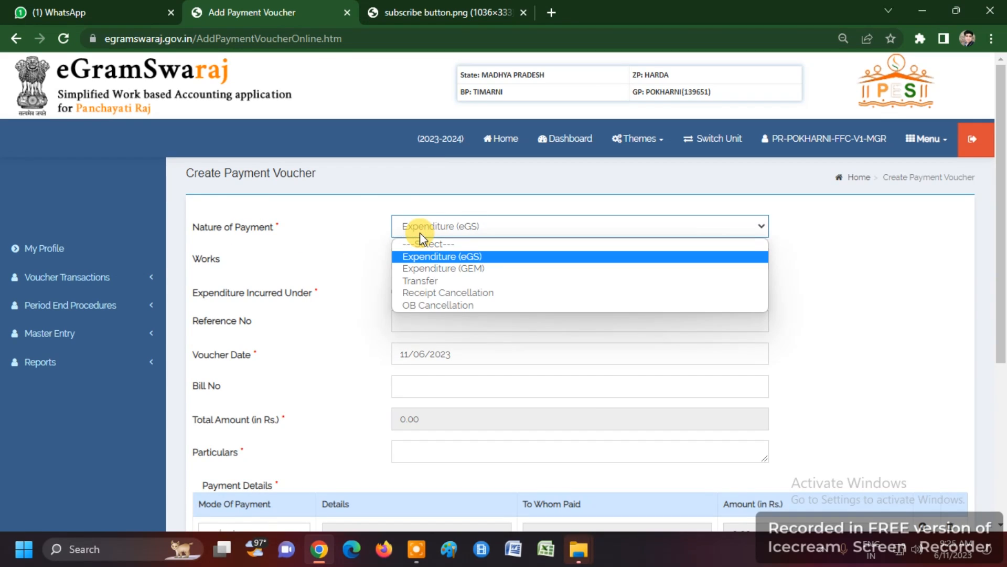
{"action": "left_click", "coordinate": [420, 232]}
Look through the works list of the payment voucher and select the Nadep 5 Nag work
{"action": "scroll", "coordinate": [389, 267], "scroll_direction": "down", "scroll_amount": 1}
{"action": "left_click", "coordinate": [443, 189]}
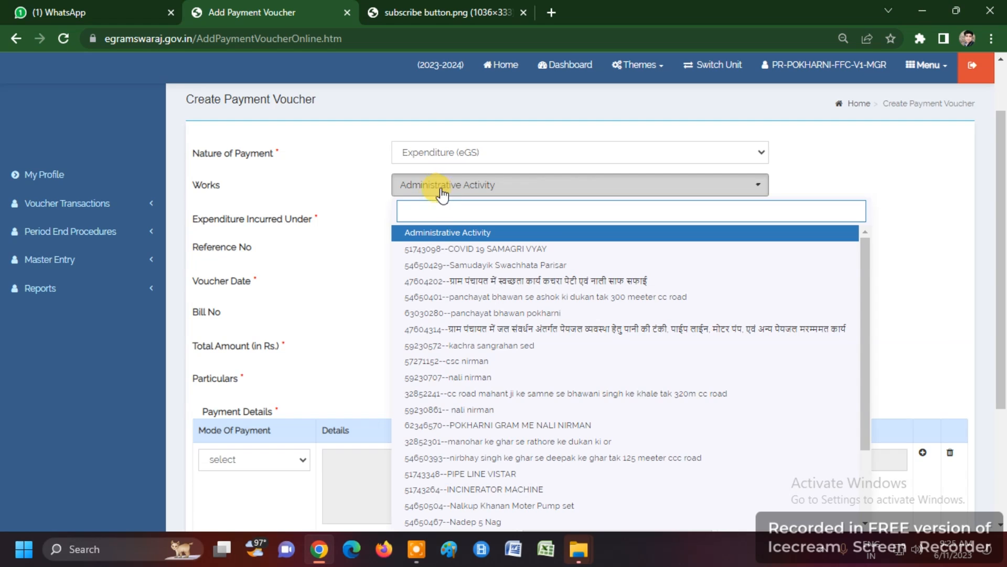
{"action": "scroll", "coordinate": [465, 351], "scroll_direction": "down", "scroll_amount": 2}
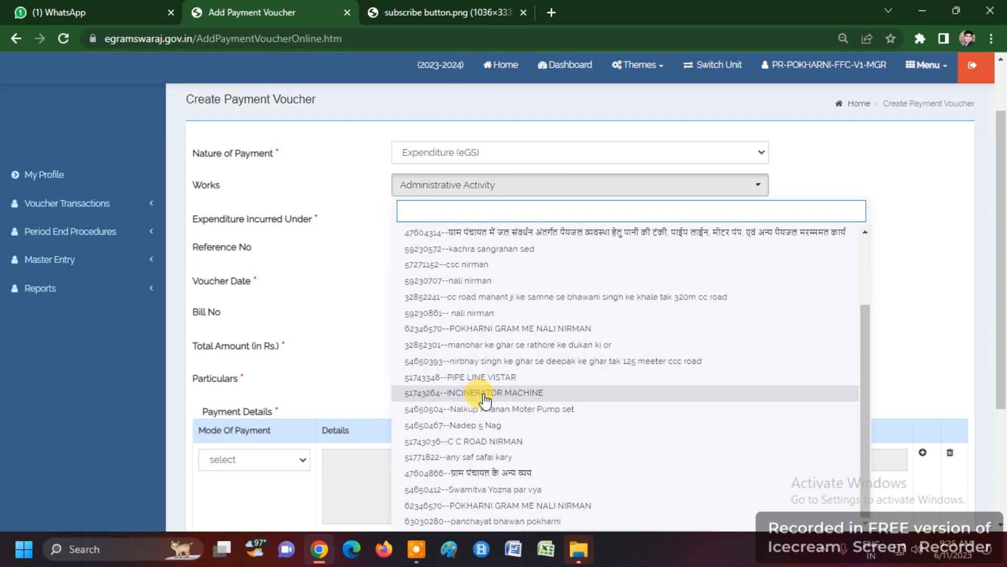
{"action": "scroll", "coordinate": [484, 400], "scroll_direction": "down", "scroll_amount": 3}
{"action": "scroll", "coordinate": [517, 417], "scroll_direction": "up", "scroll_amount": 2}
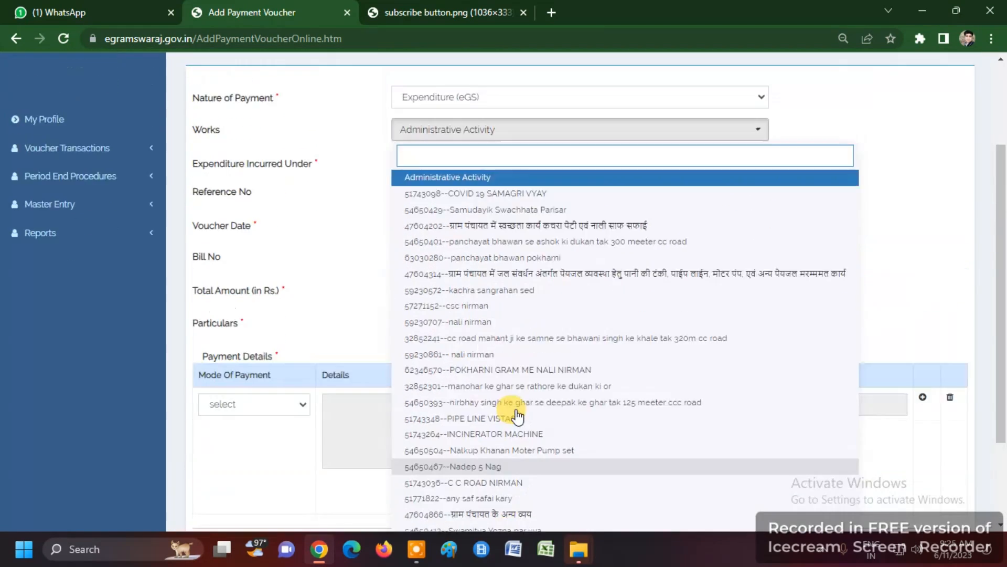
{"action": "scroll", "coordinate": [517, 417], "scroll_direction": "up", "scroll_amount": 2}
{"action": "scroll", "coordinate": [435, 450], "scroll_direction": "down", "scroll_amount": 1}
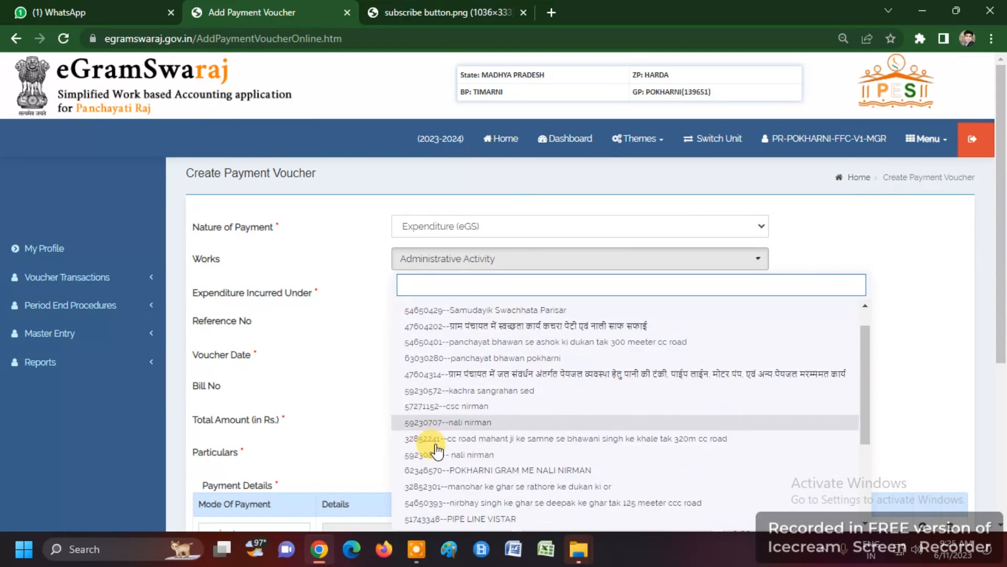
{"action": "scroll", "coordinate": [435, 451], "scroll_direction": "down", "scroll_amount": 5}
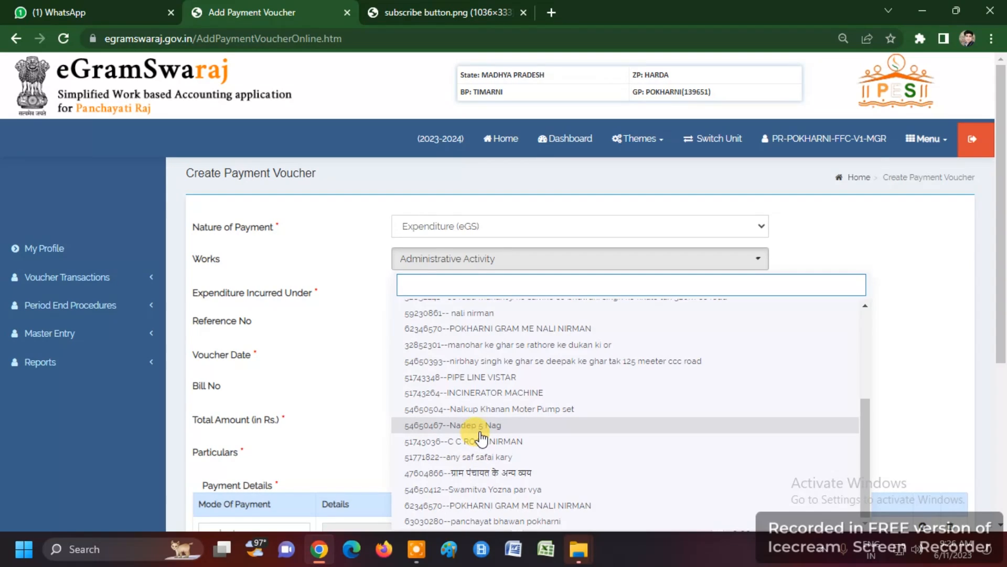
{"action": "left_click", "coordinate": [479, 426]}
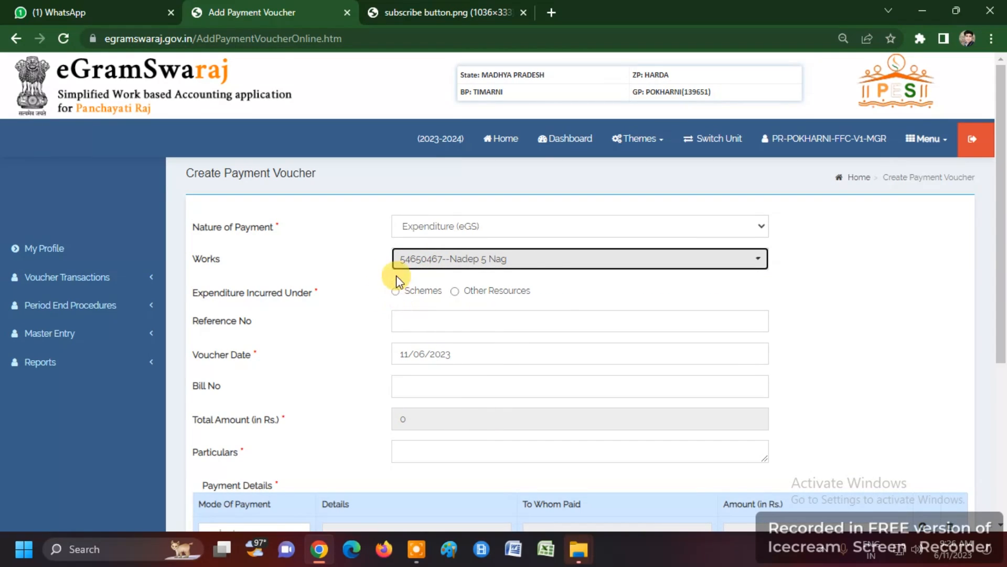
Review the remaining fields of the payment voucher form, including the payment details and the form heading
{"action": "scroll", "coordinate": [406, 333], "scroll_direction": "down", "scroll_amount": 1}
{"action": "scroll", "coordinate": [530, 420], "scroll_direction": "down", "scroll_amount": 2}
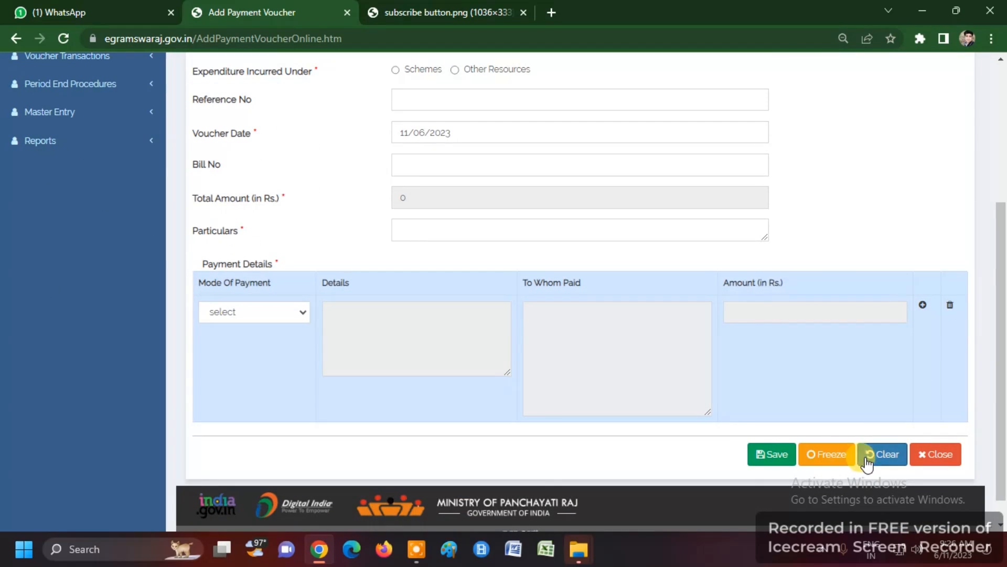
{"action": "scroll", "coordinate": [315, 204], "scroll_direction": "up", "scroll_amount": 3}
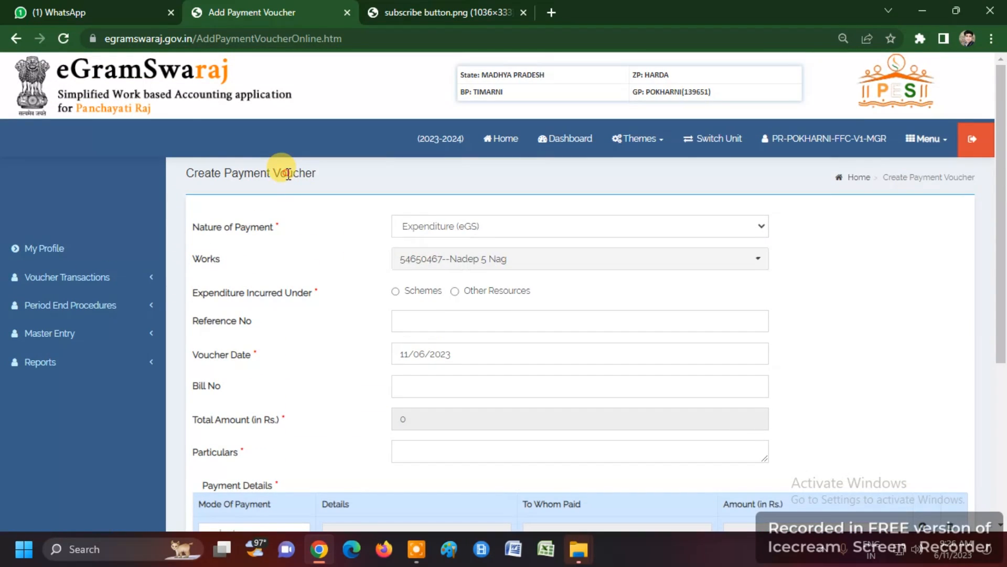
{"action": "triple_click", "coordinate": [288, 173]}
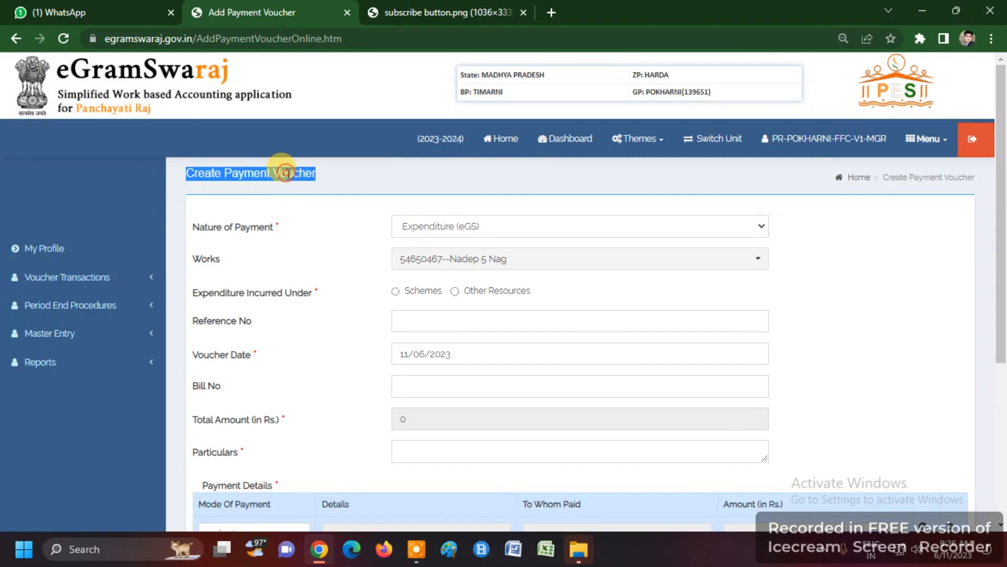
{"action": "triple_click", "coordinate": [282, 208]}
{"action": "left_click", "coordinate": [244, 162]}
{"action": "triple_click", "coordinate": [243, 162]}
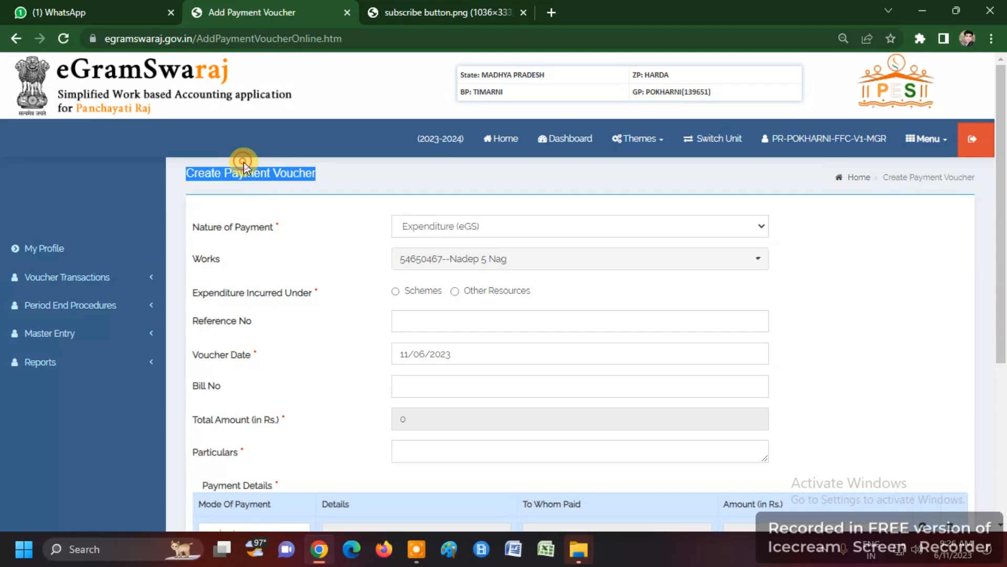
{"action": "left_click", "coordinate": [288, 230]}
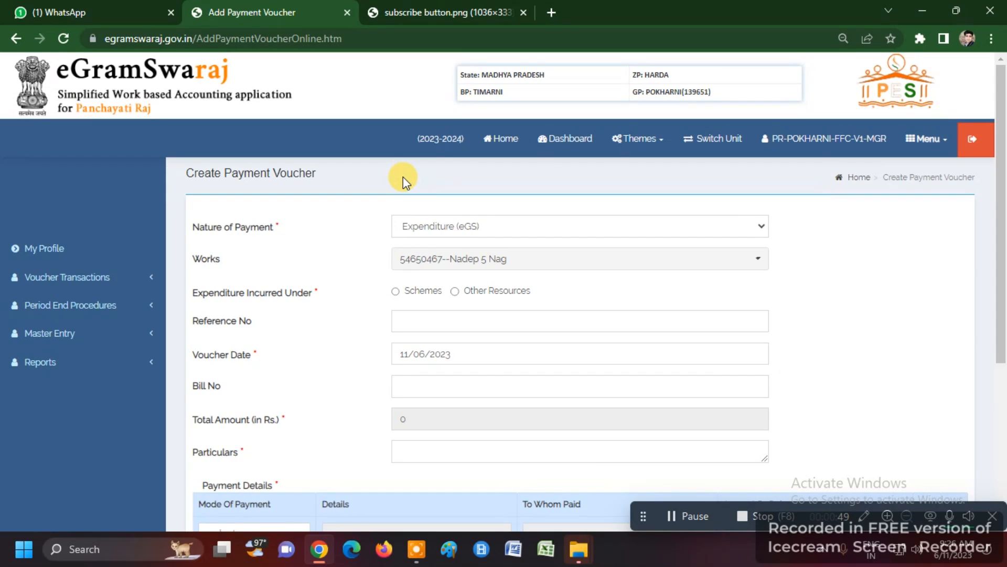
{"action": "left_click", "coordinate": [443, 11]}
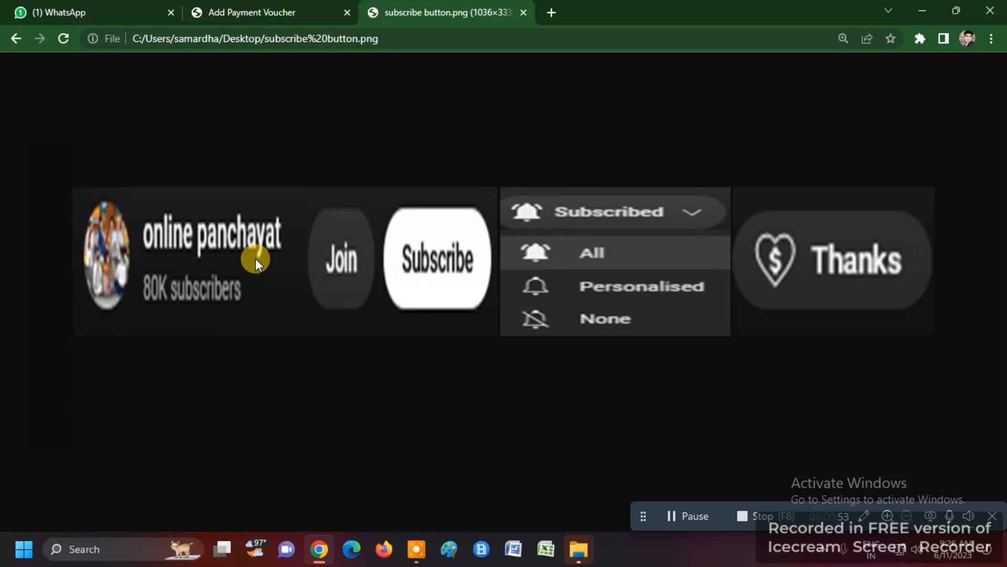